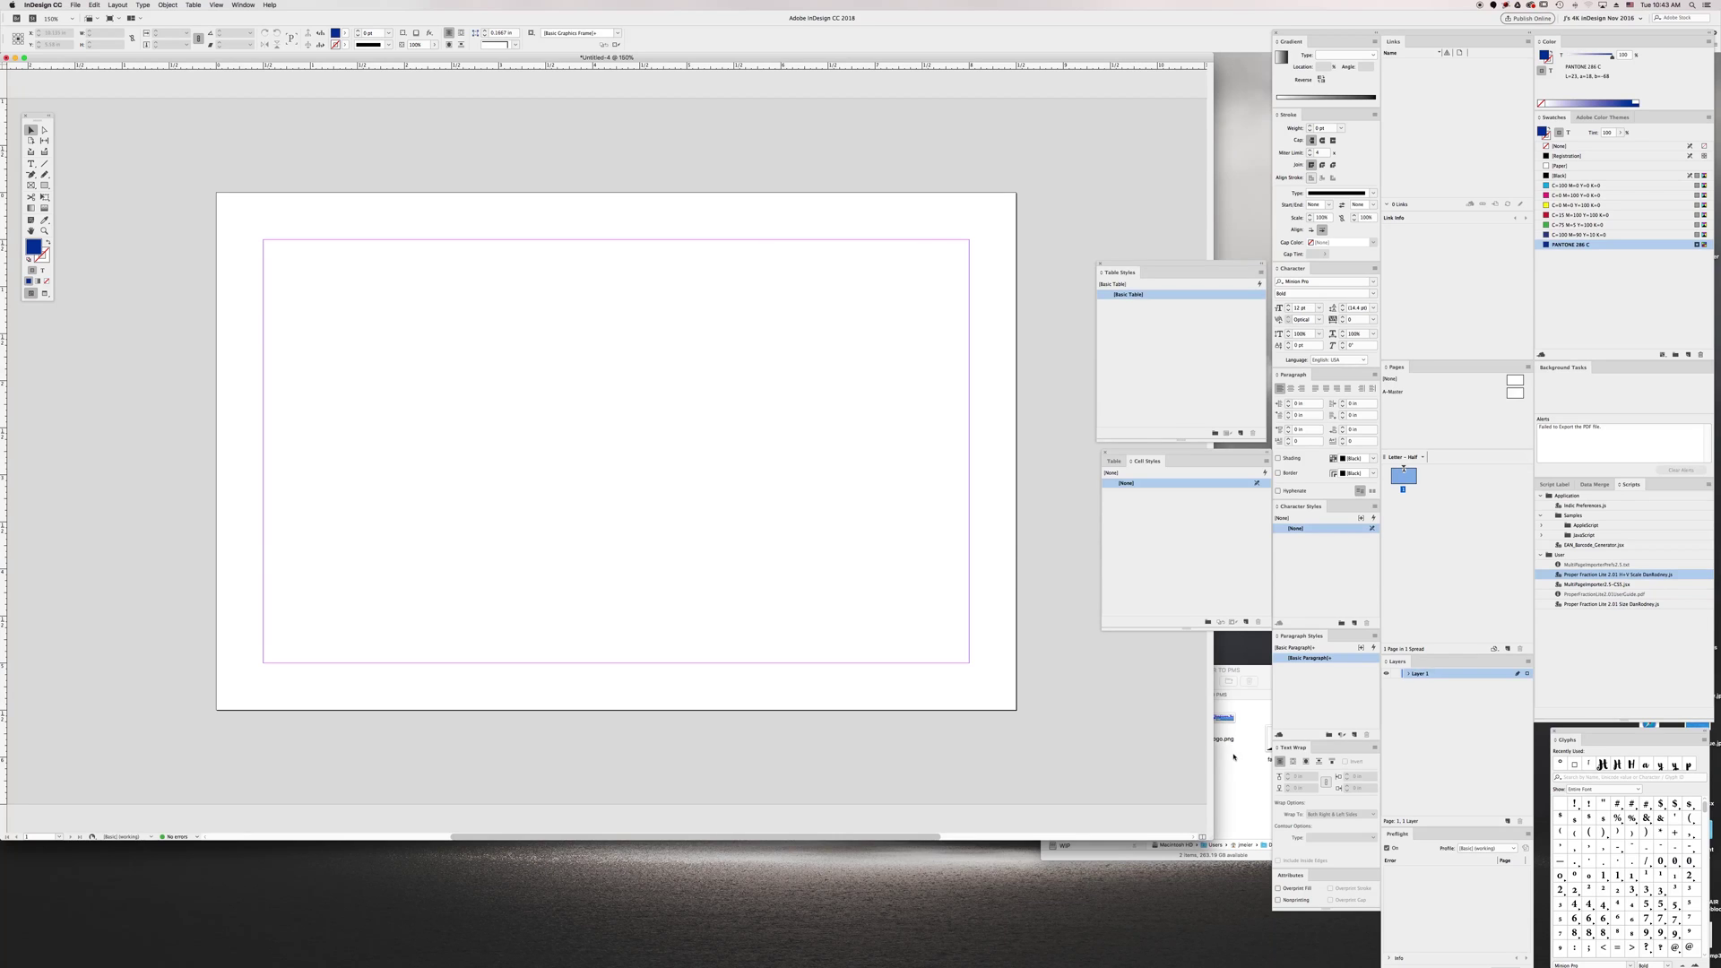
Quick Look Logo.png and face.jpg, then close the preview and deselect the file
key("space")
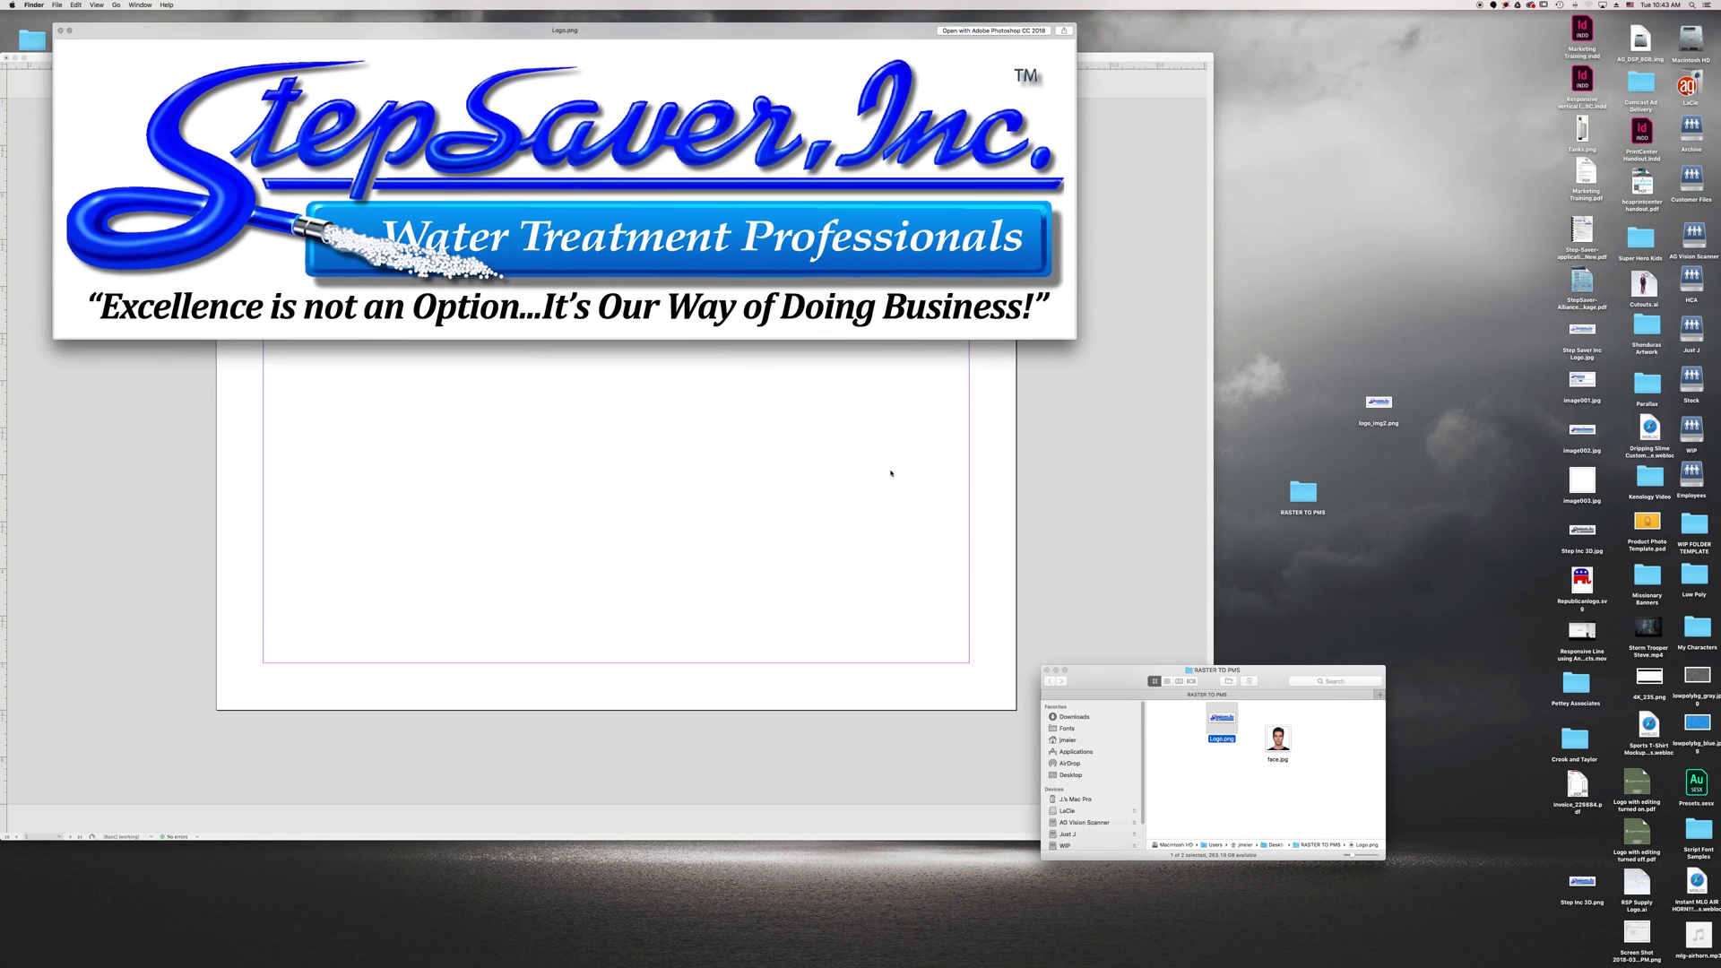
left_click(1278, 753)
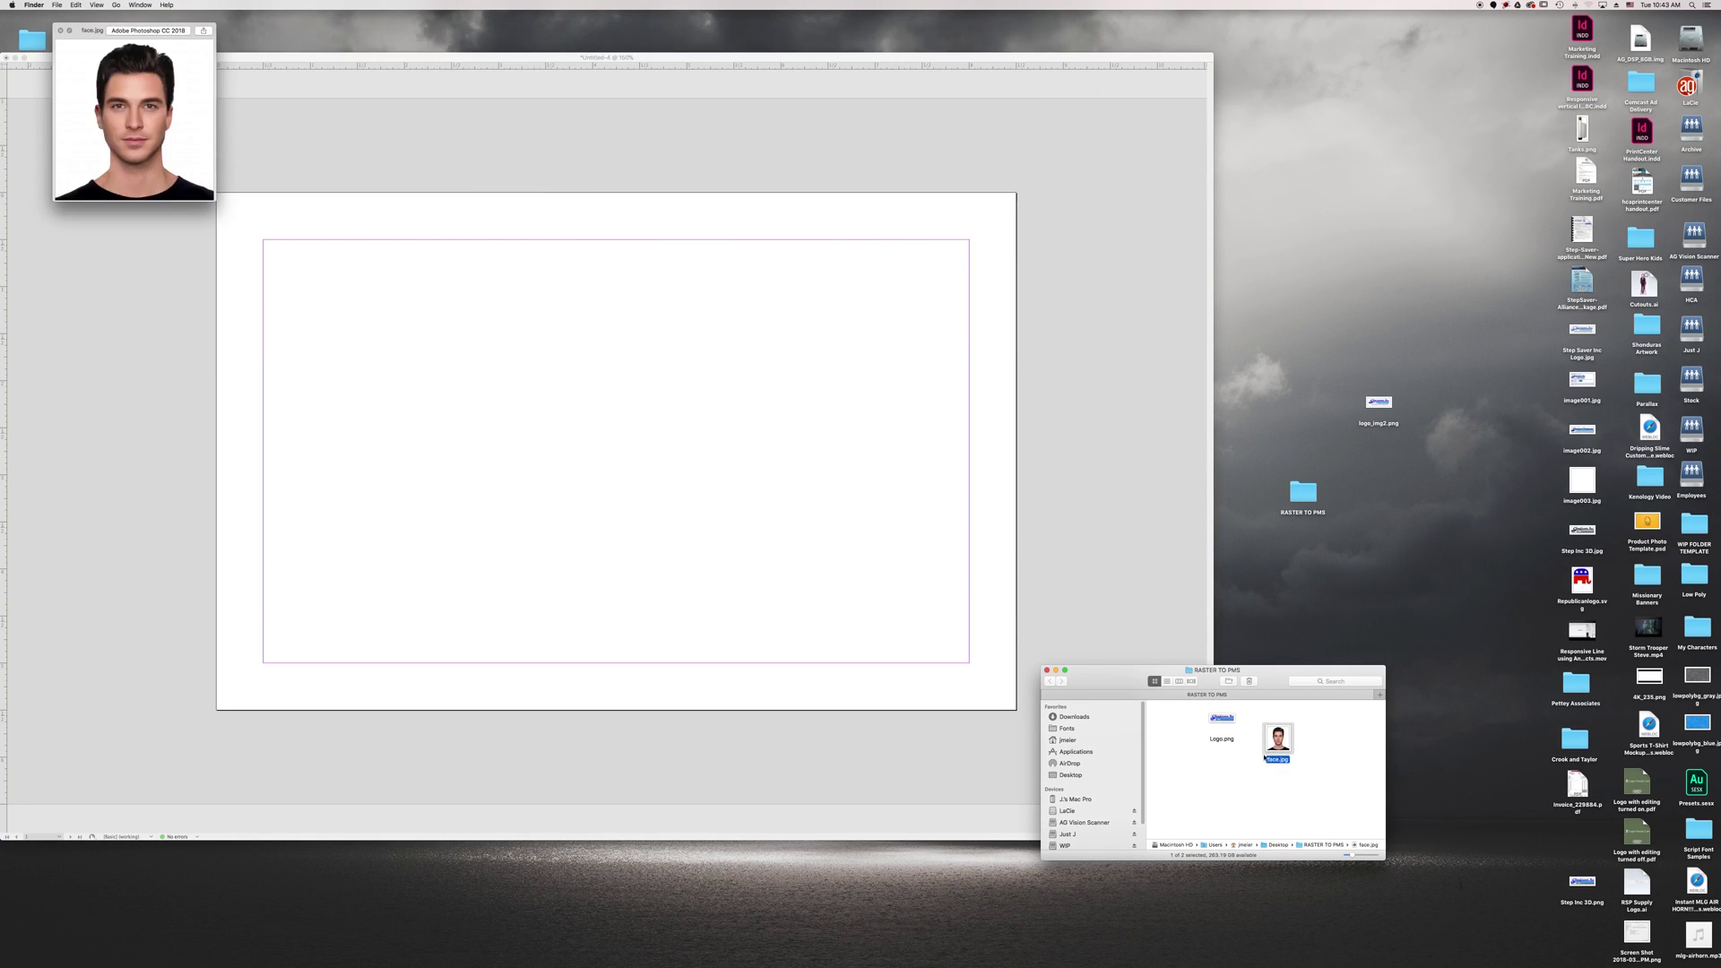
key("space")
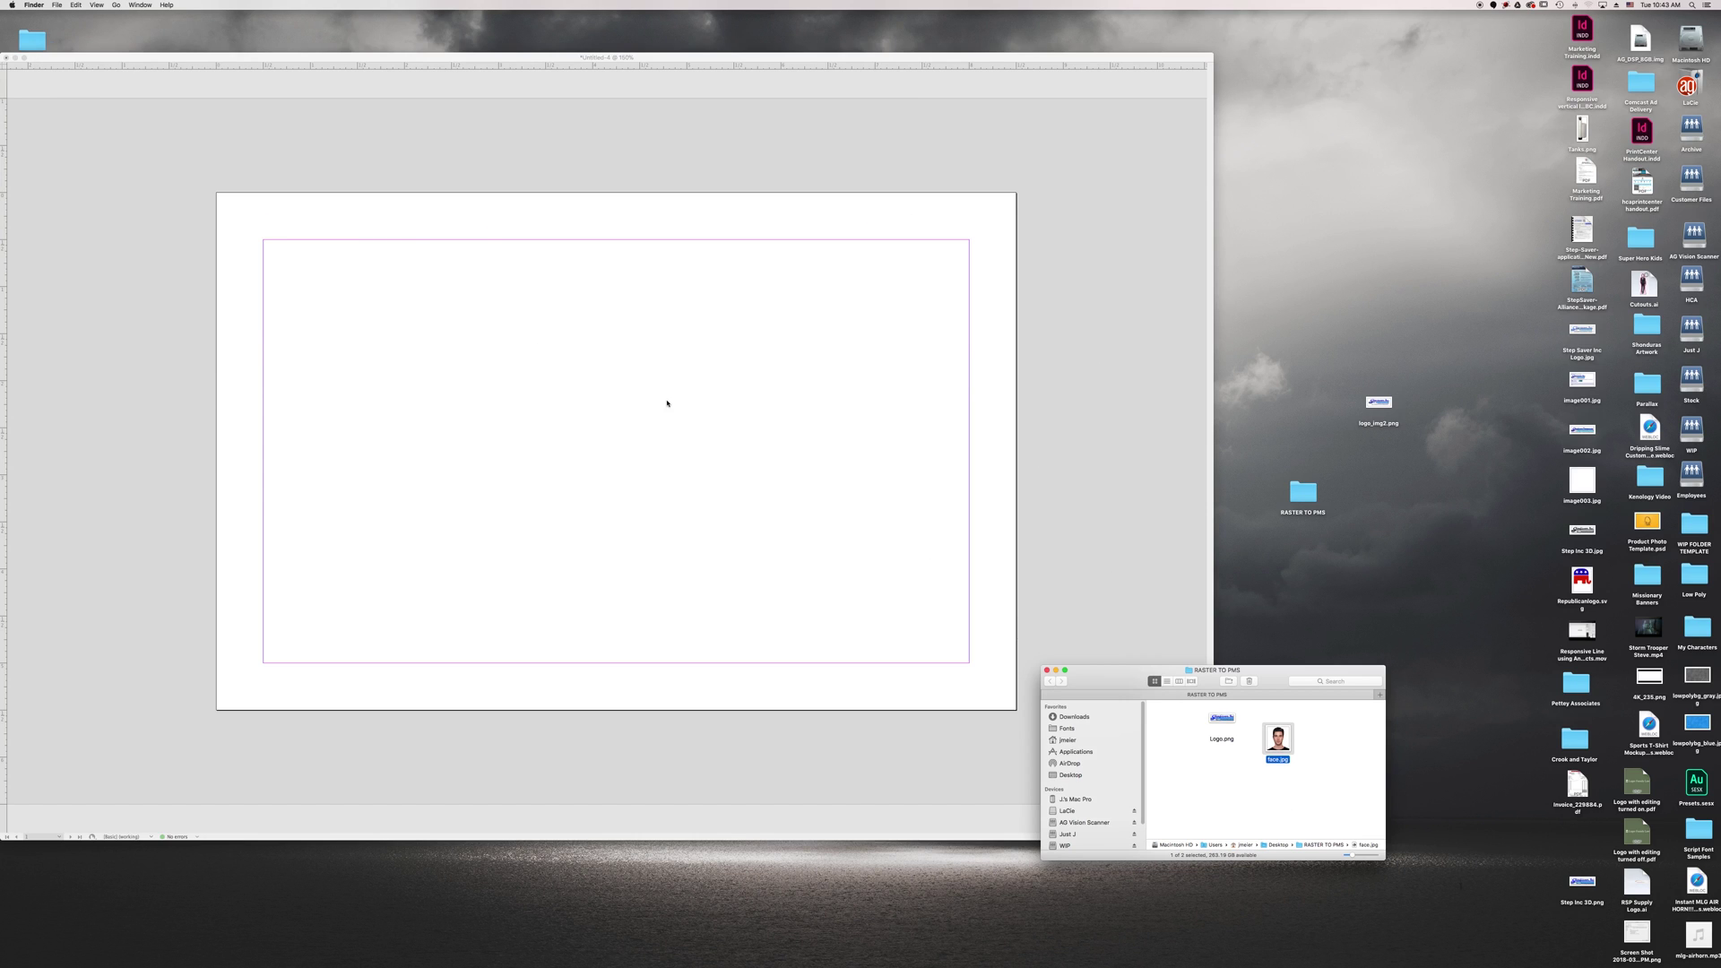
left_click(1207, 784)
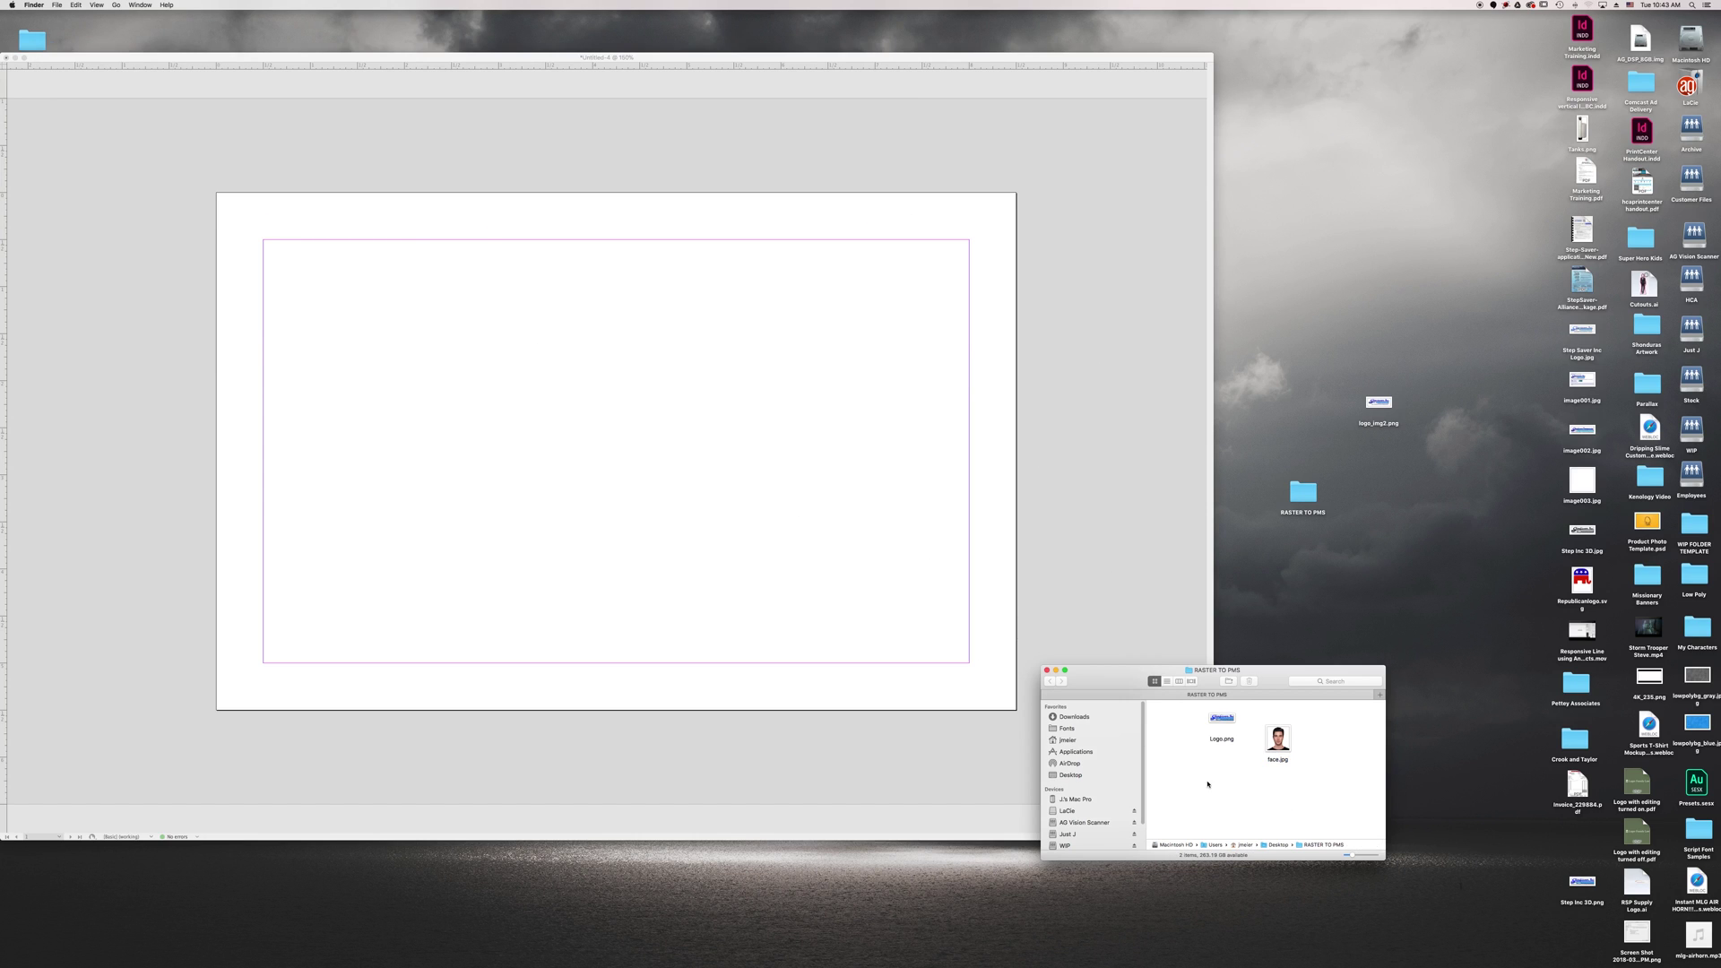
Open Logo.png in Photoshop and switch it to Grayscale mode, discarding the colour information
double_click(1220, 720)
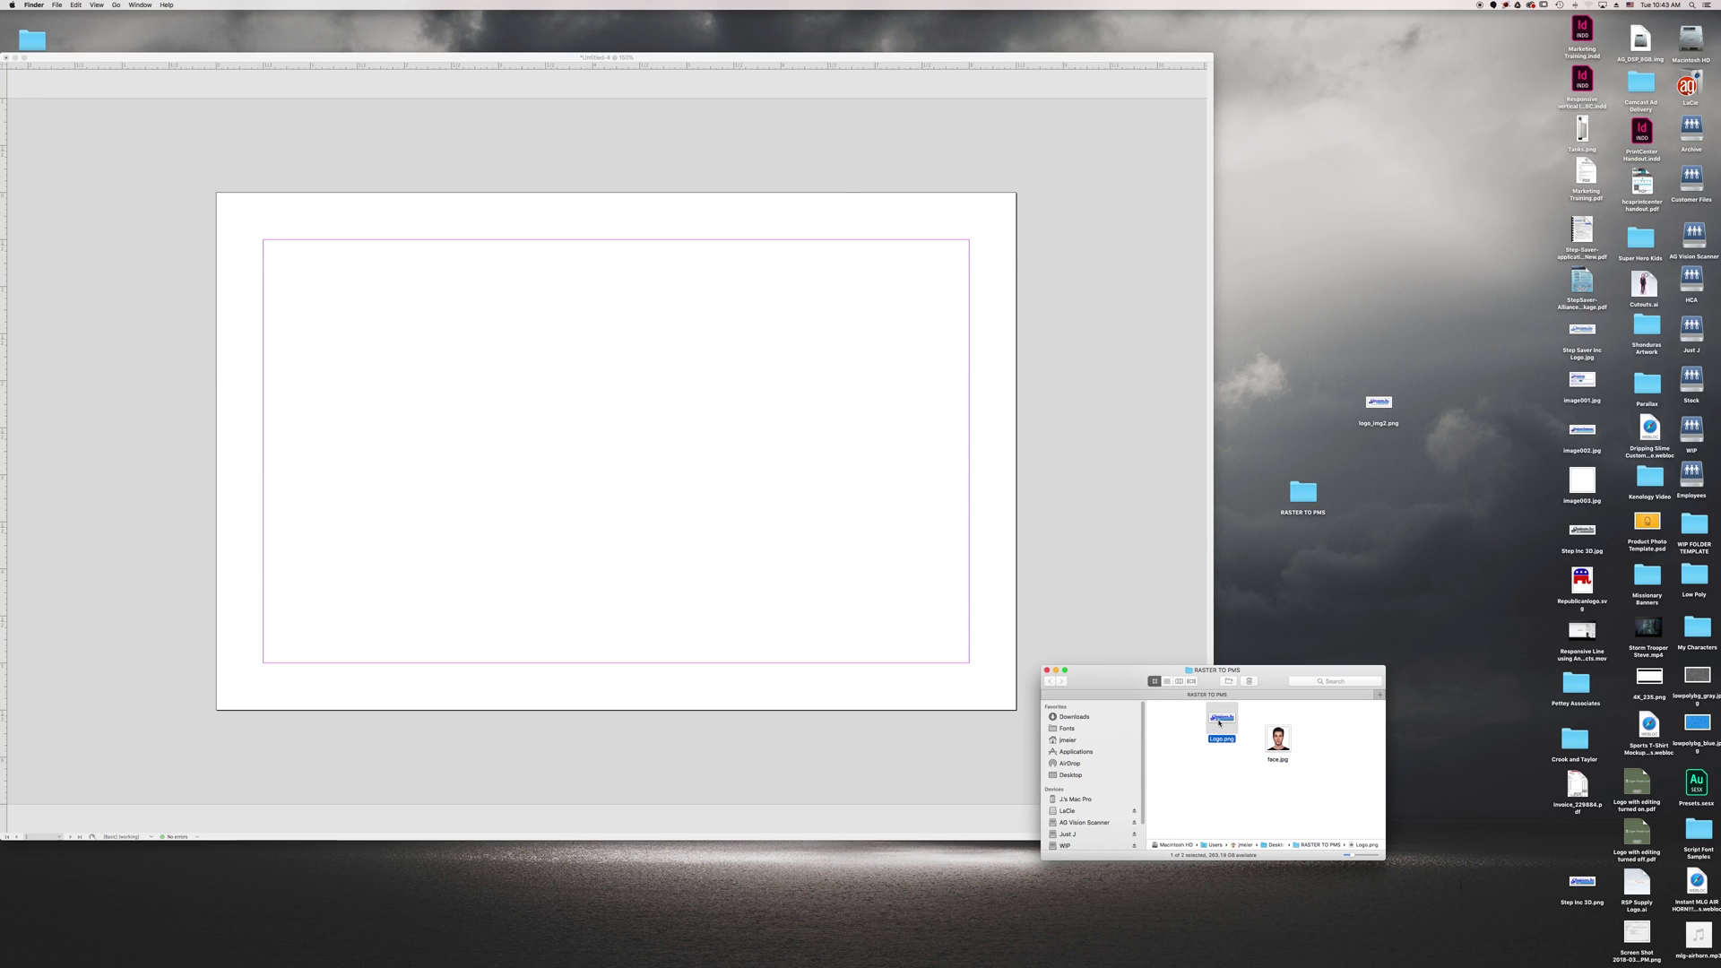
left_click_drag(387, 36, 587, 256)
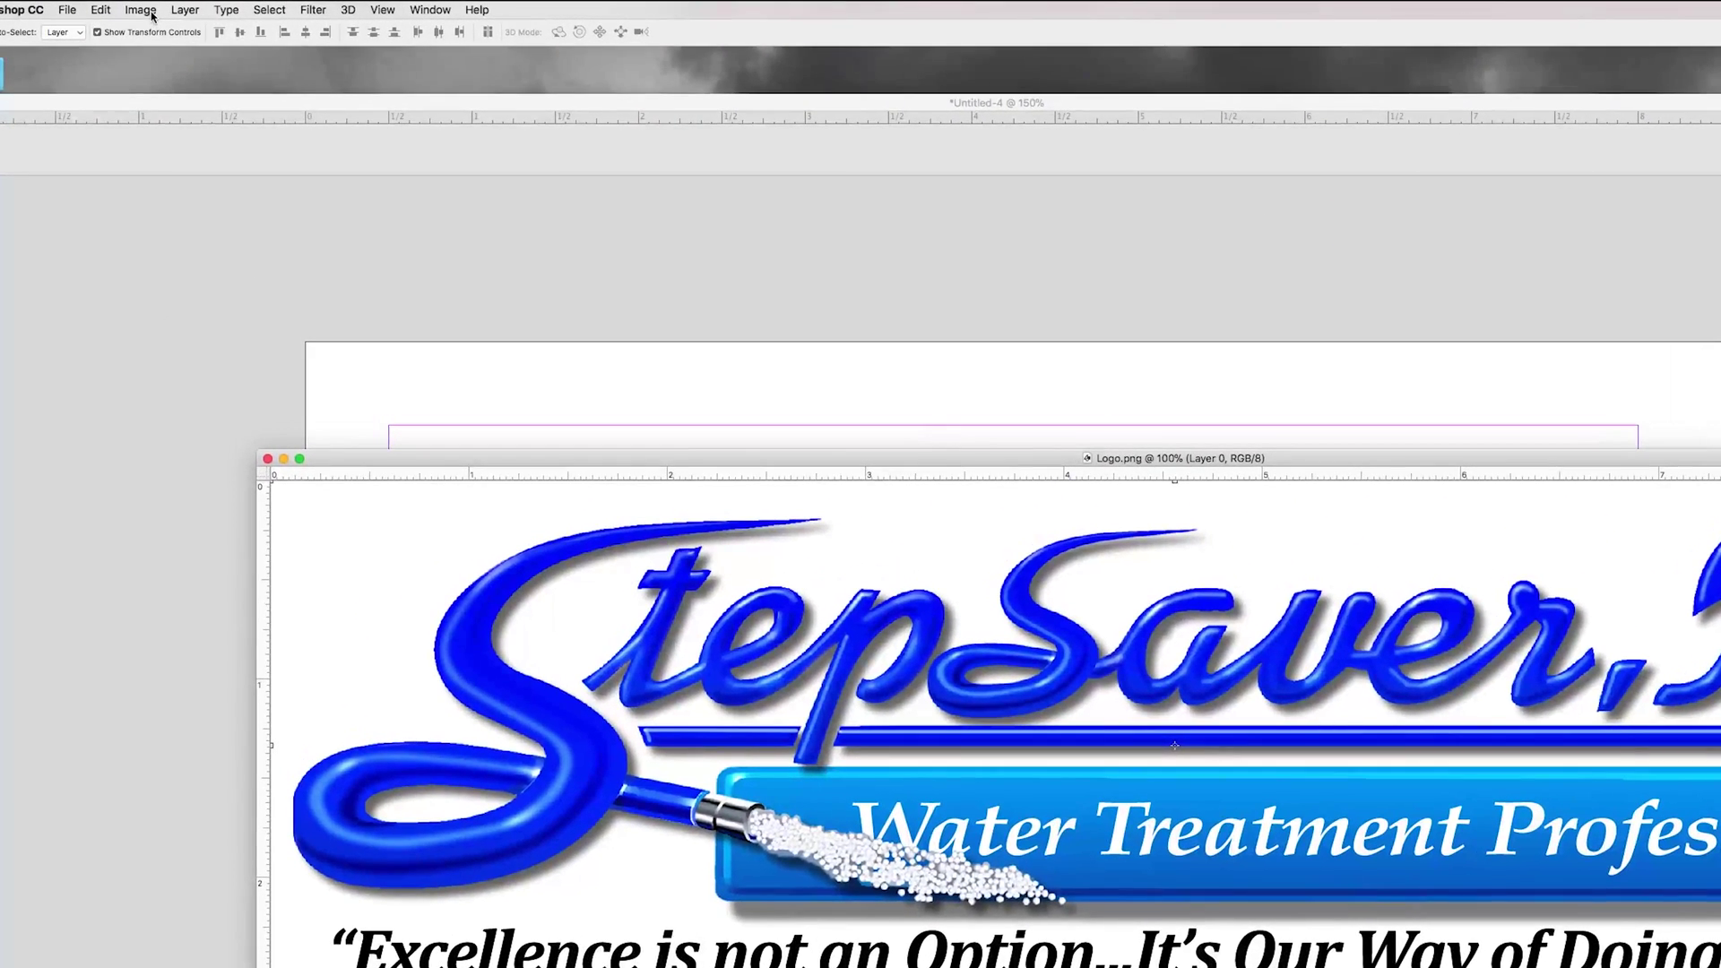
left_click(148, 13)
mouse_move(161, 31)
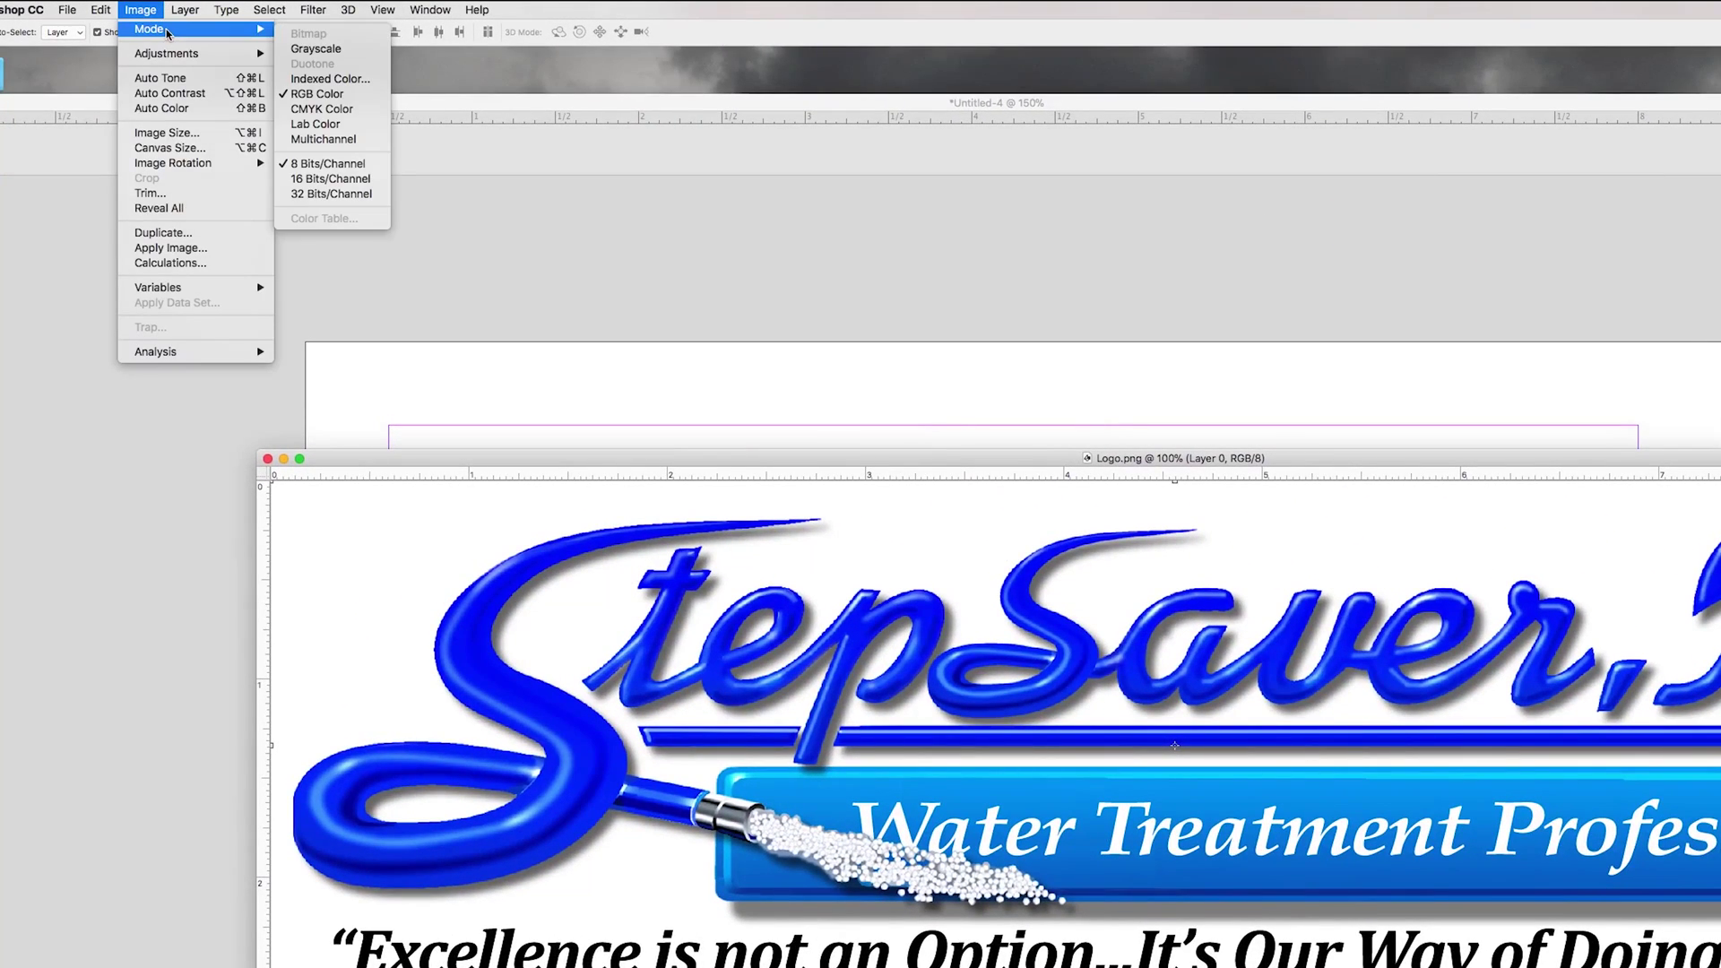
left_click(363, 49)
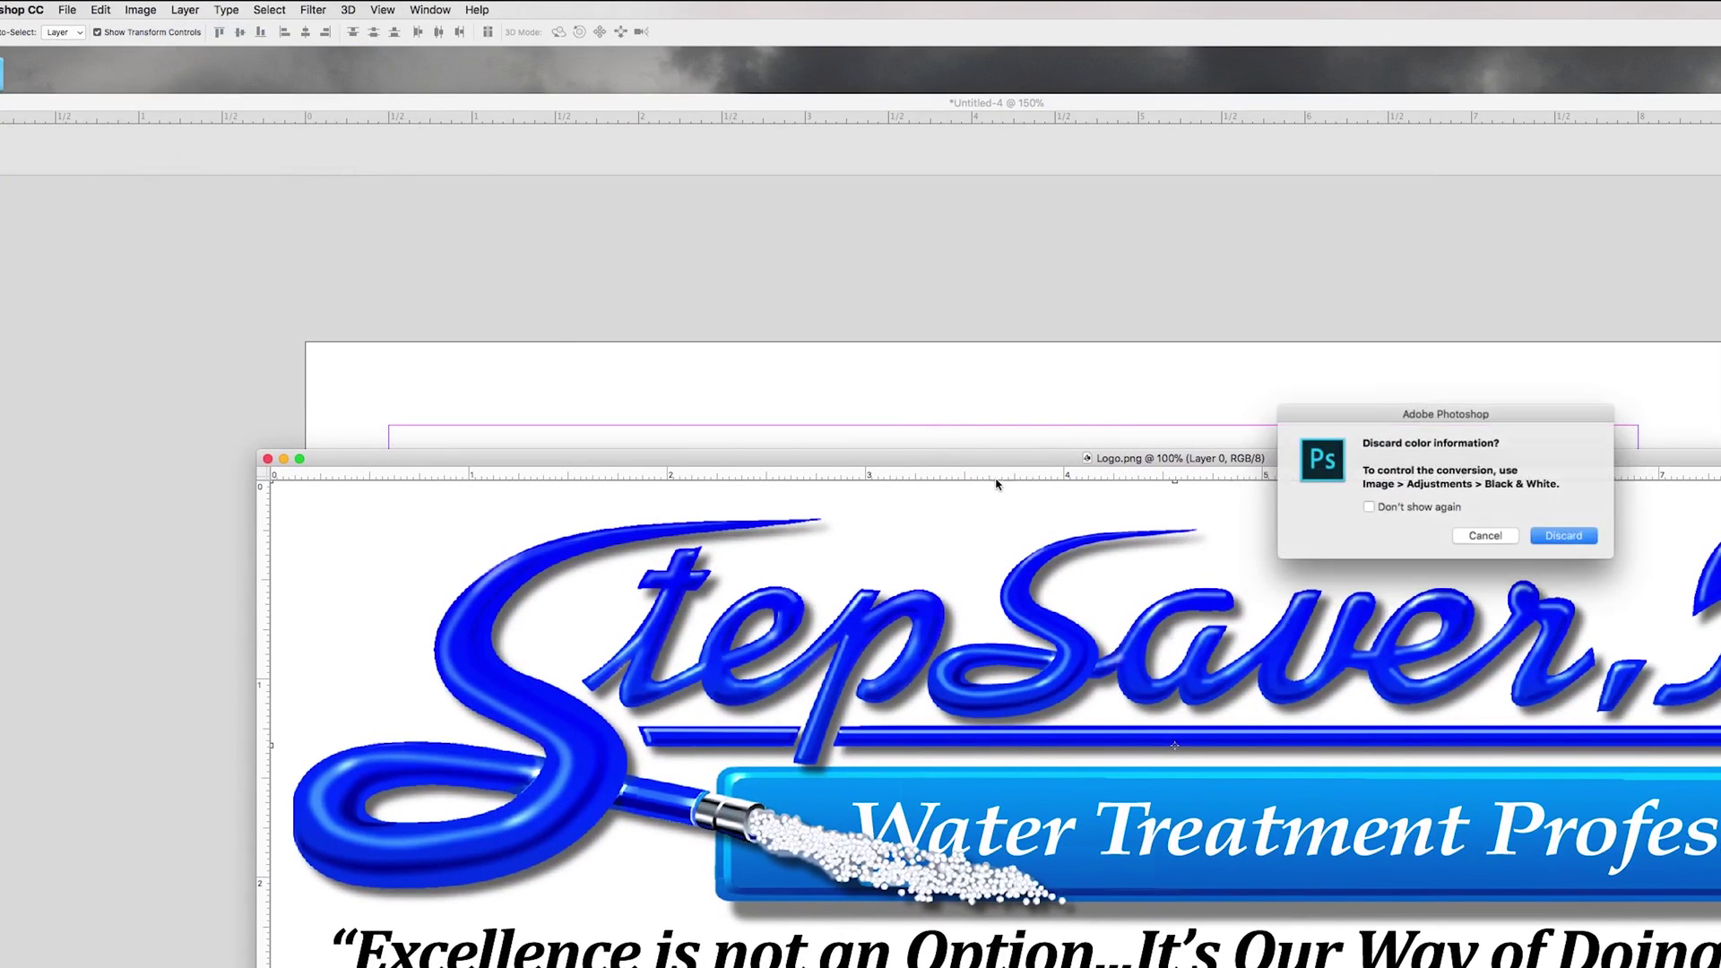
left_click(1546, 542)
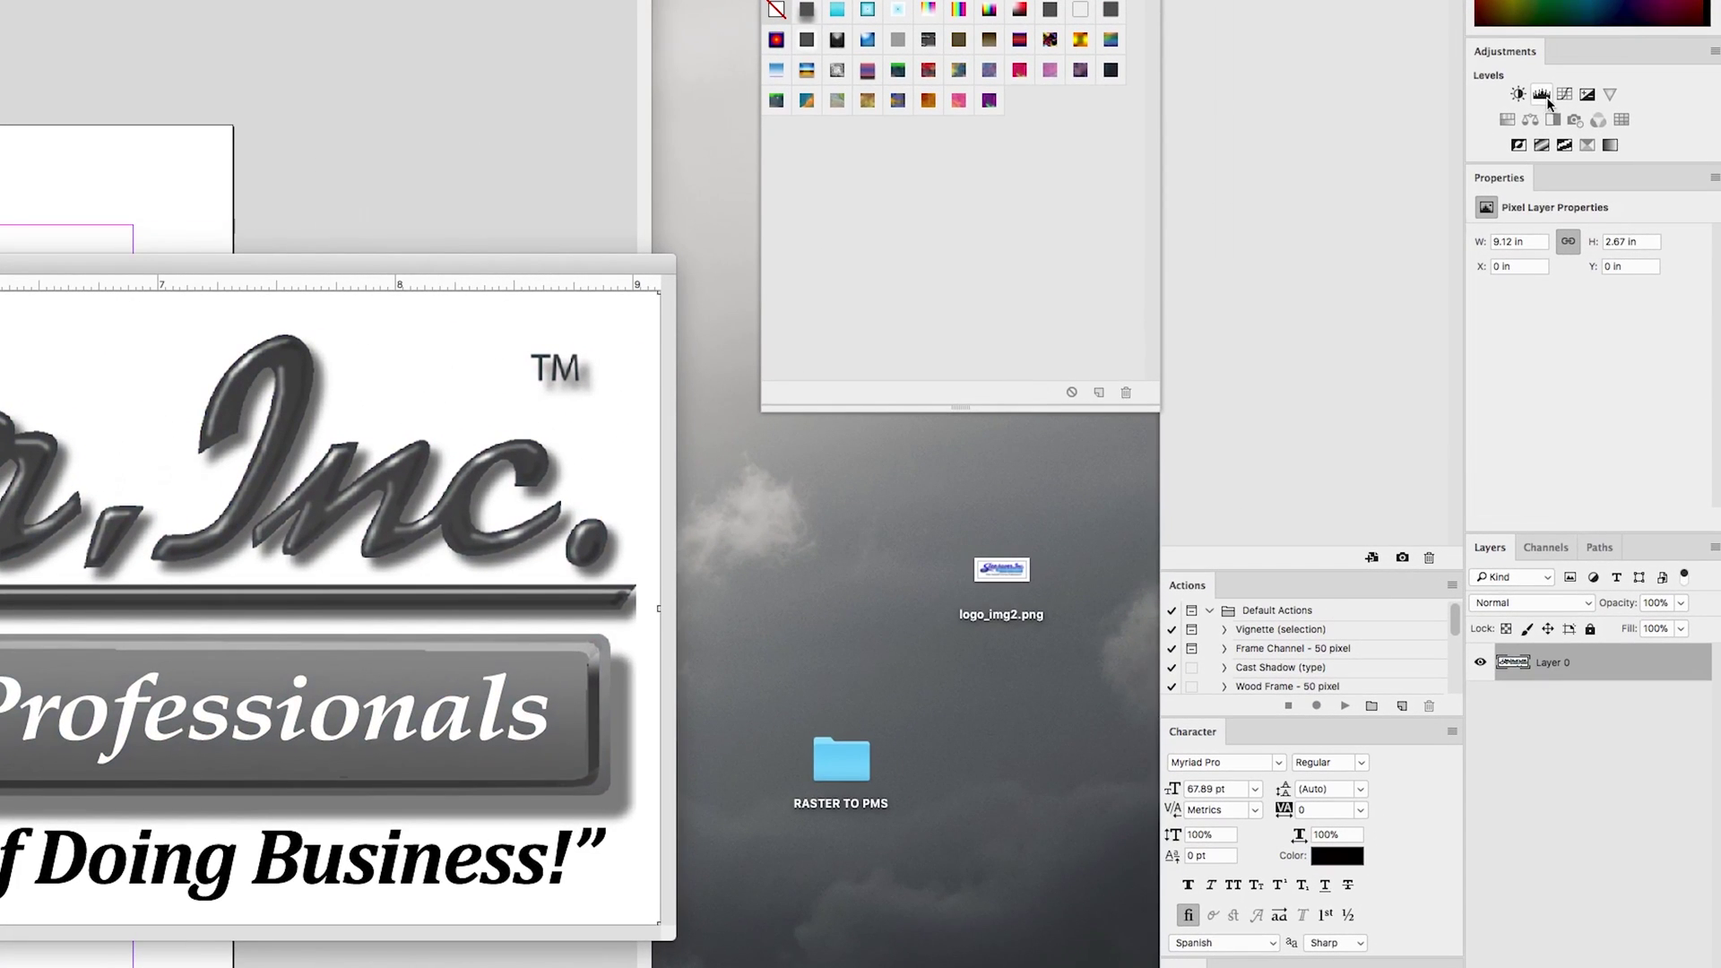
Add a Levels layer that darkens the logo's midtones and sets the white point to 251
left_click(1543, 96)
left_click_drag(1601, 372, 1639, 371)
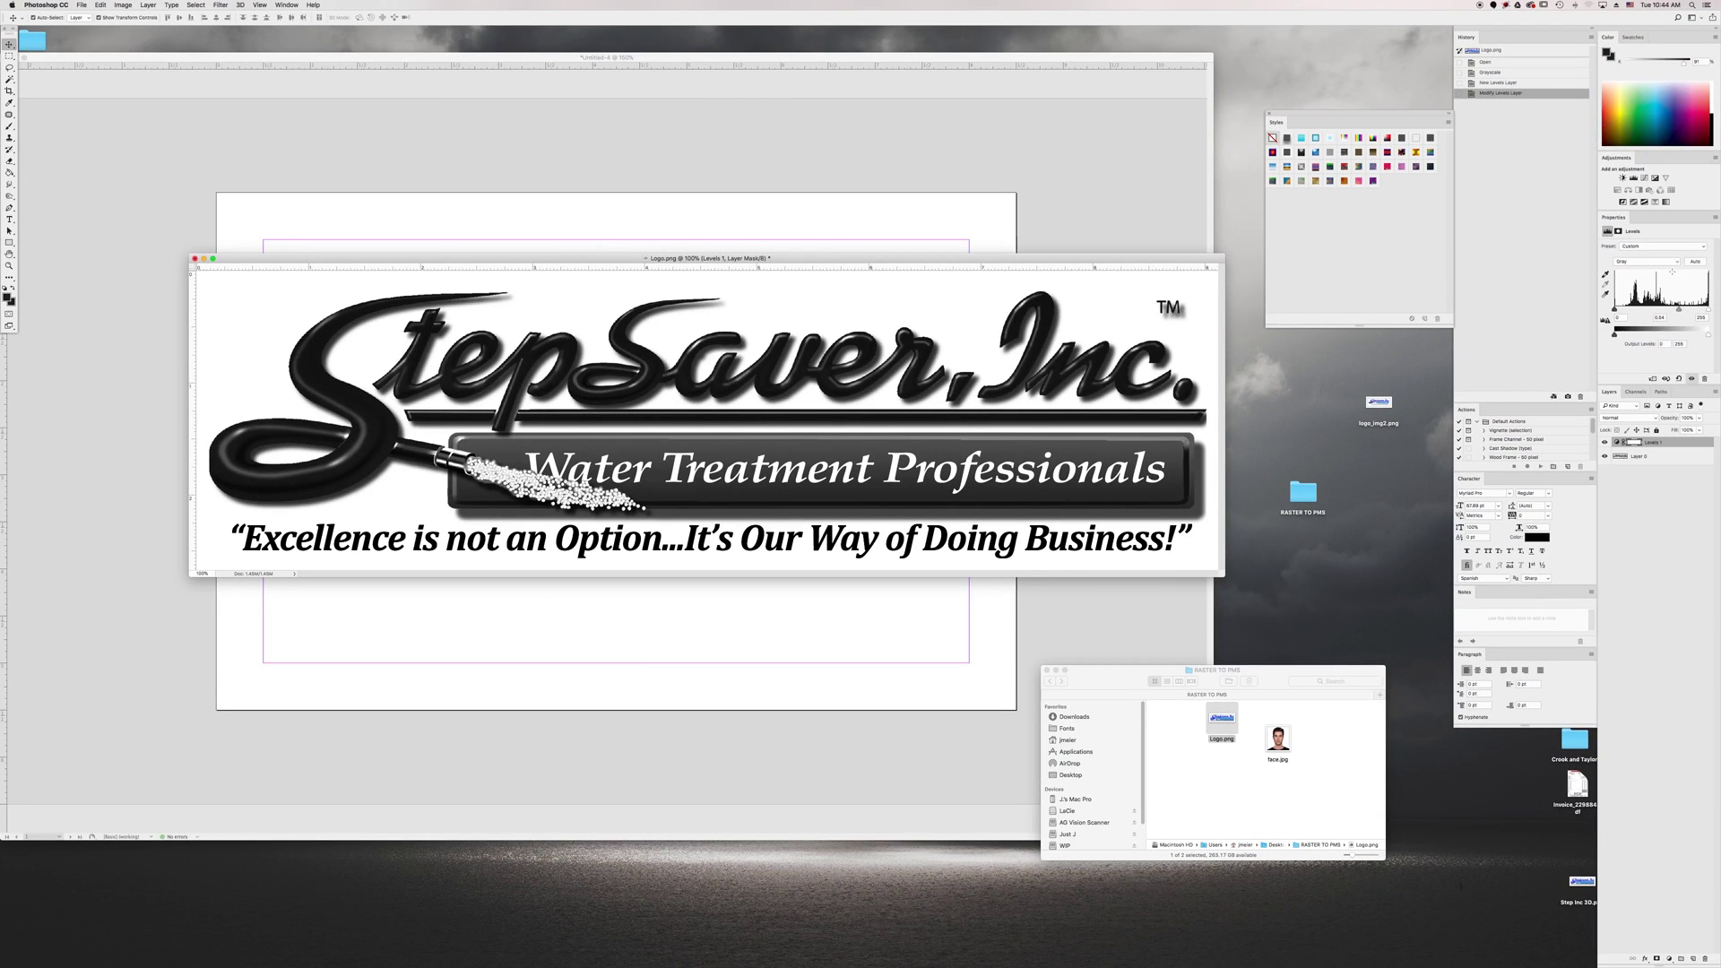
left_click_drag(1709, 307, 1655, 309)
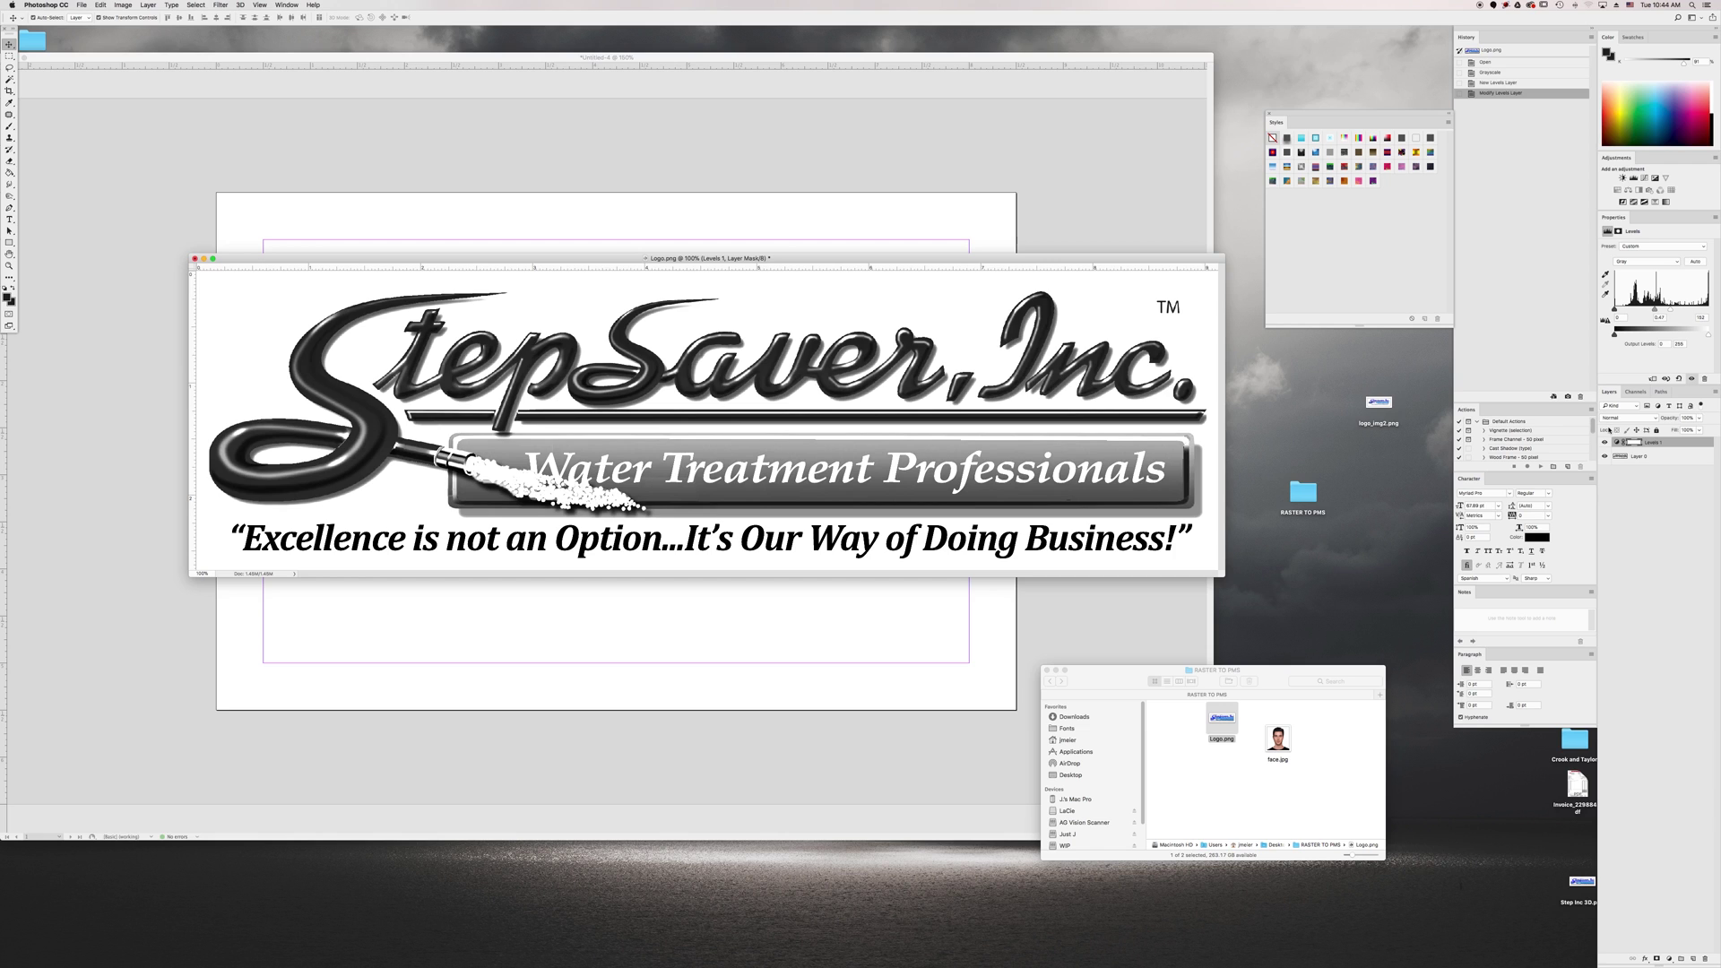
left_click(1605, 443)
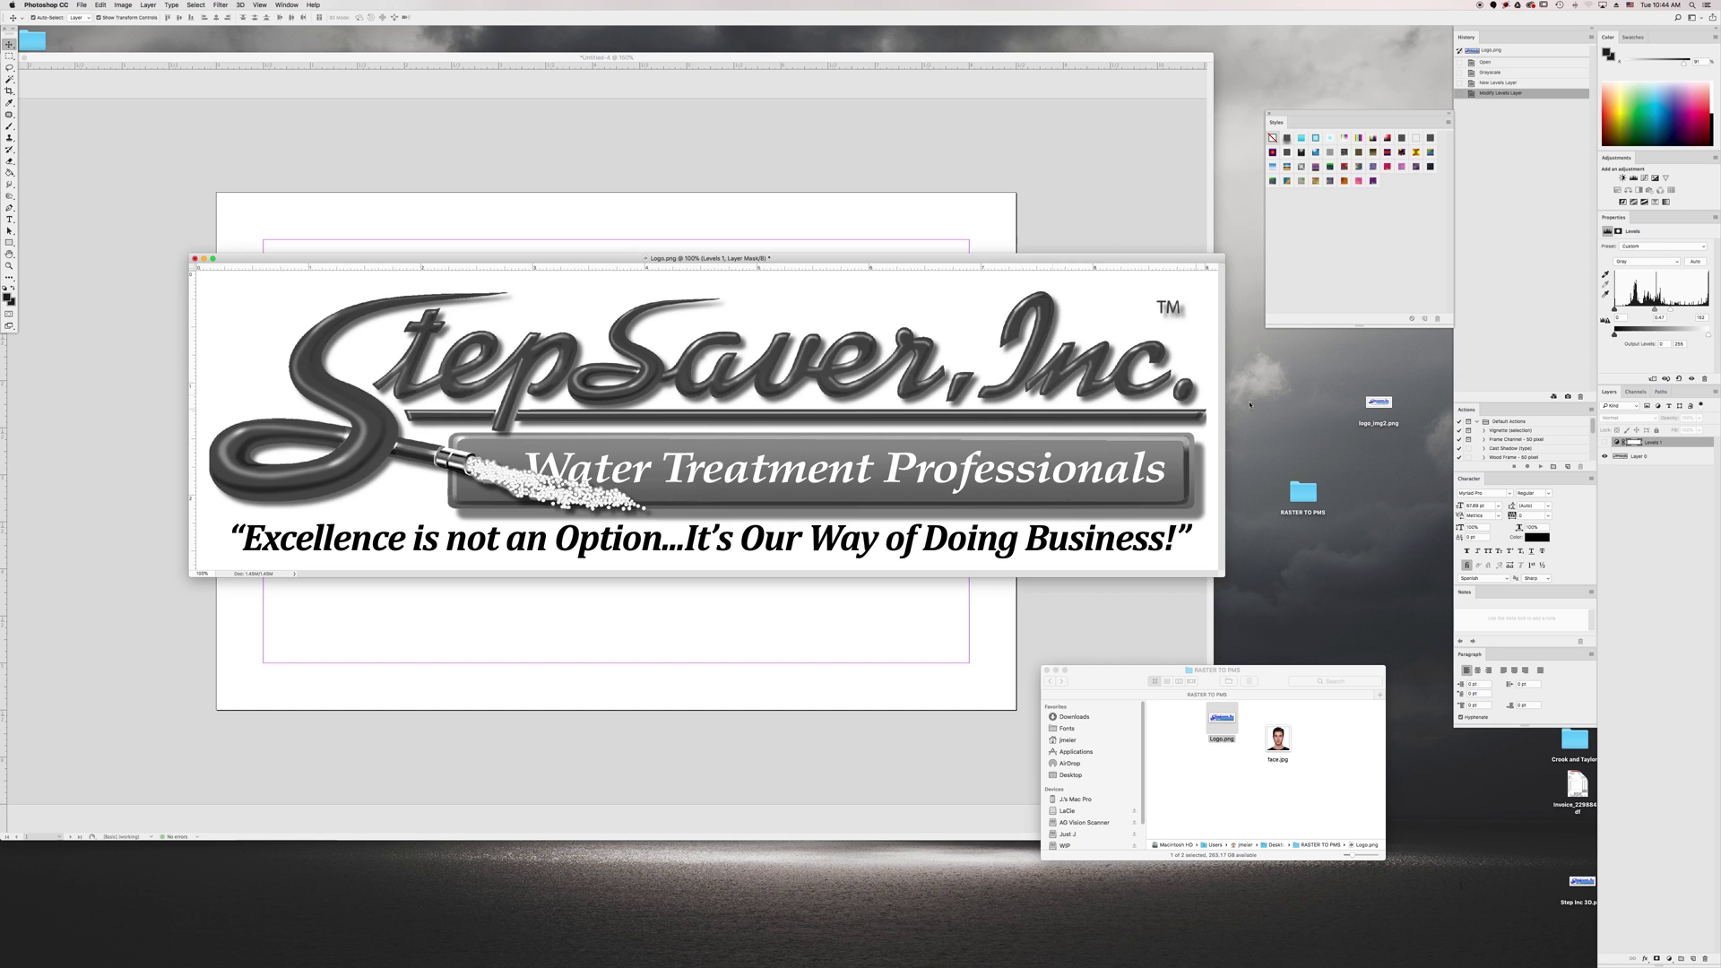
left_click(1605, 443)
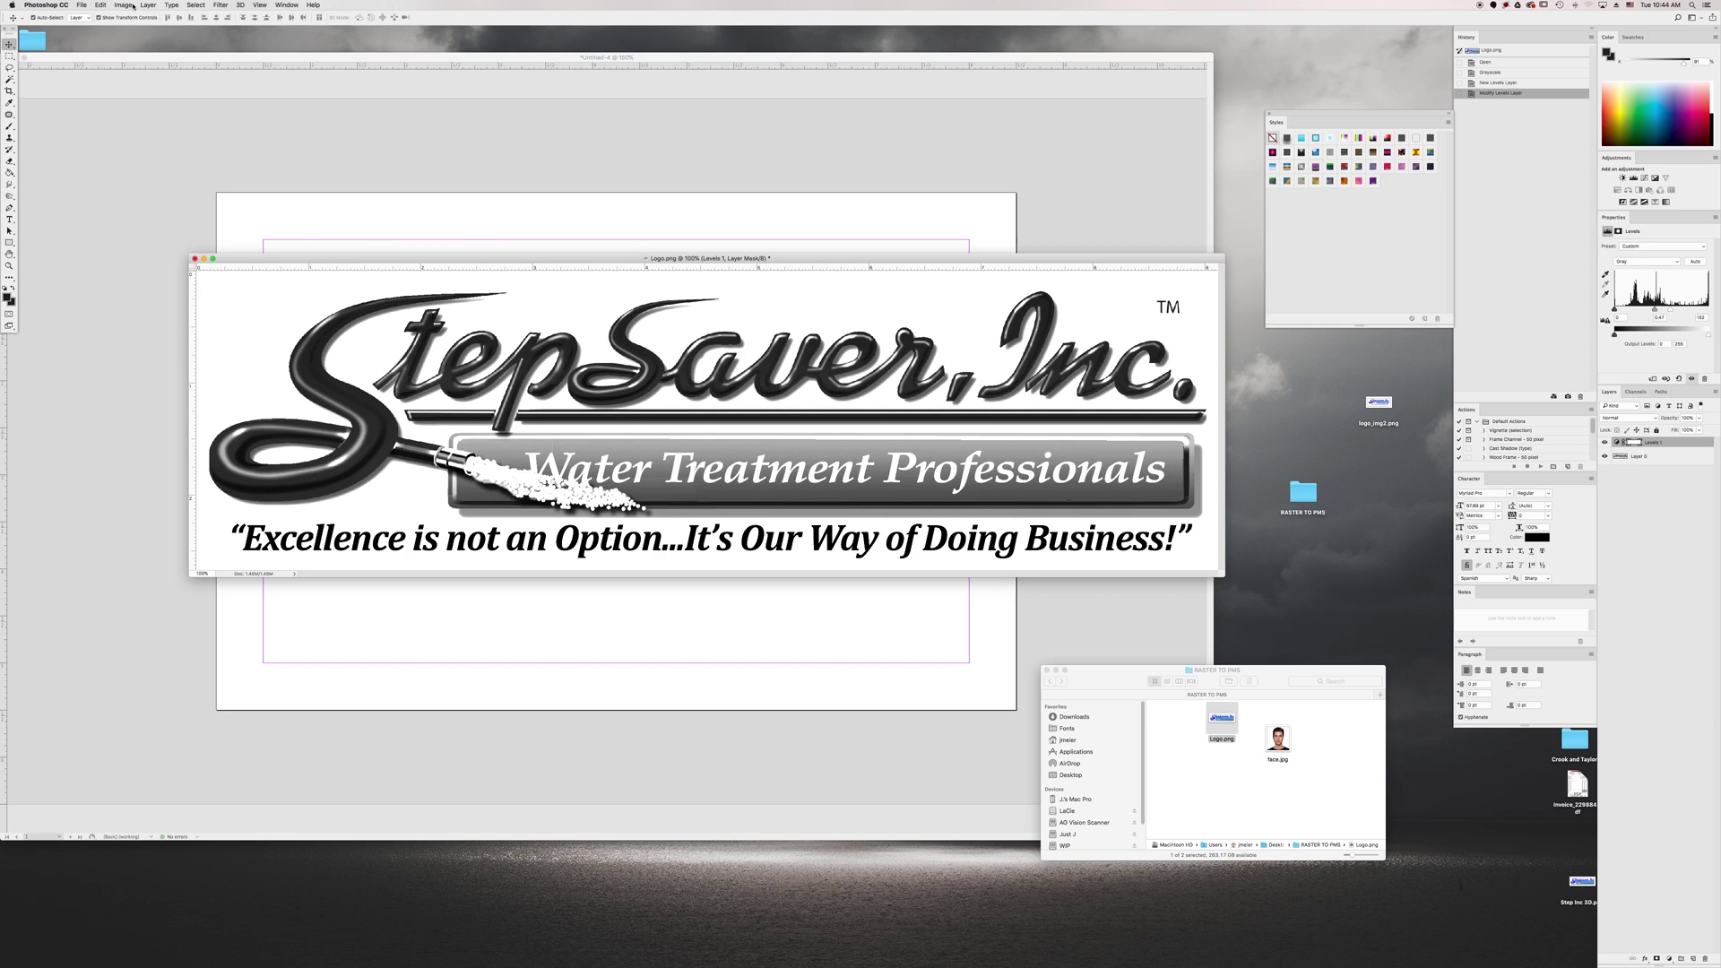
left_click(82, 5)
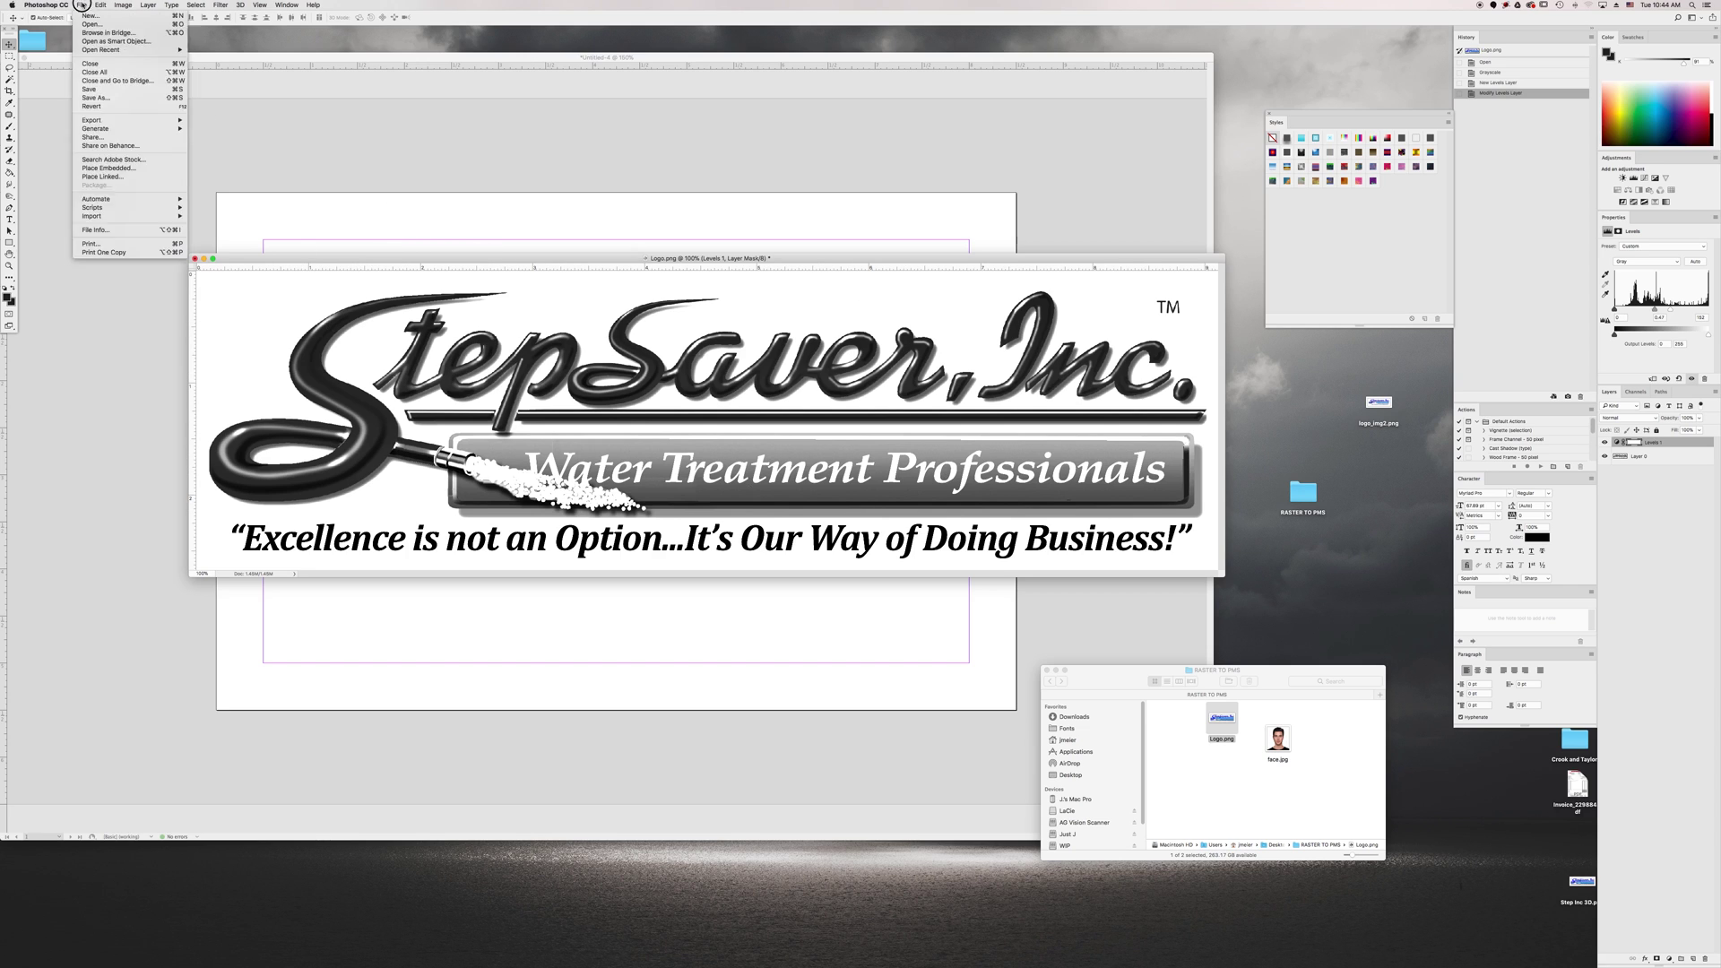
Save the darkened logo as JPEG Logo.jpg, then close Logo.png without saving
left_click(111, 100)
left_click(857, 488)
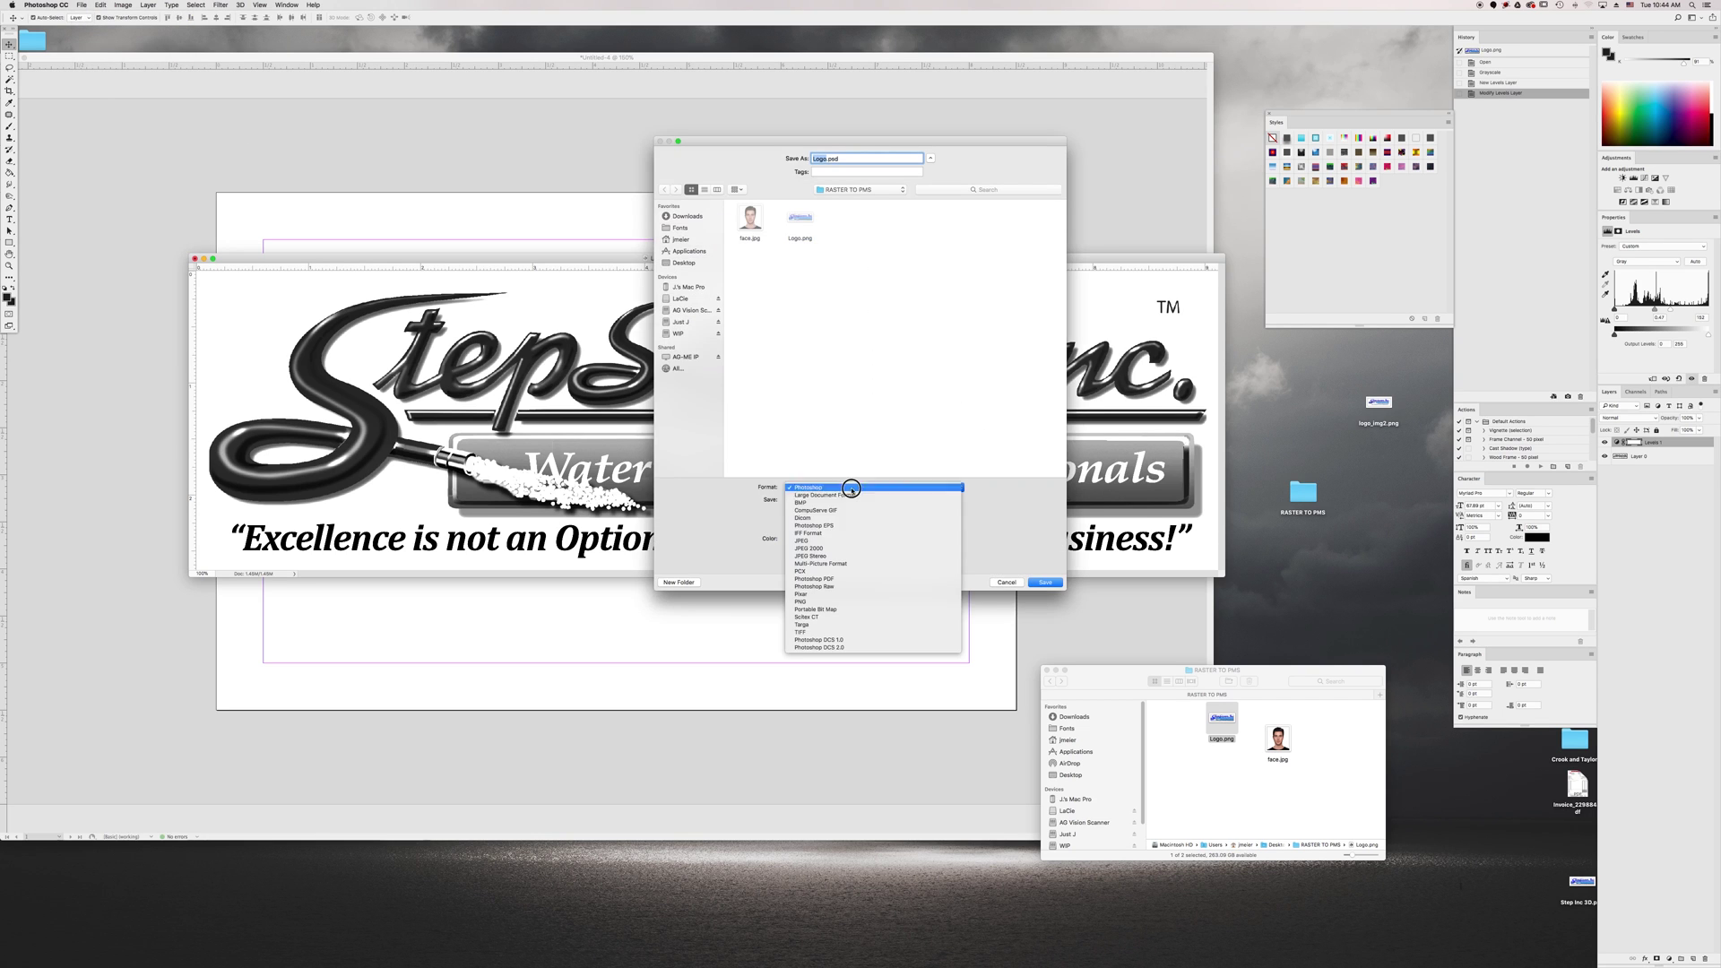
left_click(887, 541)
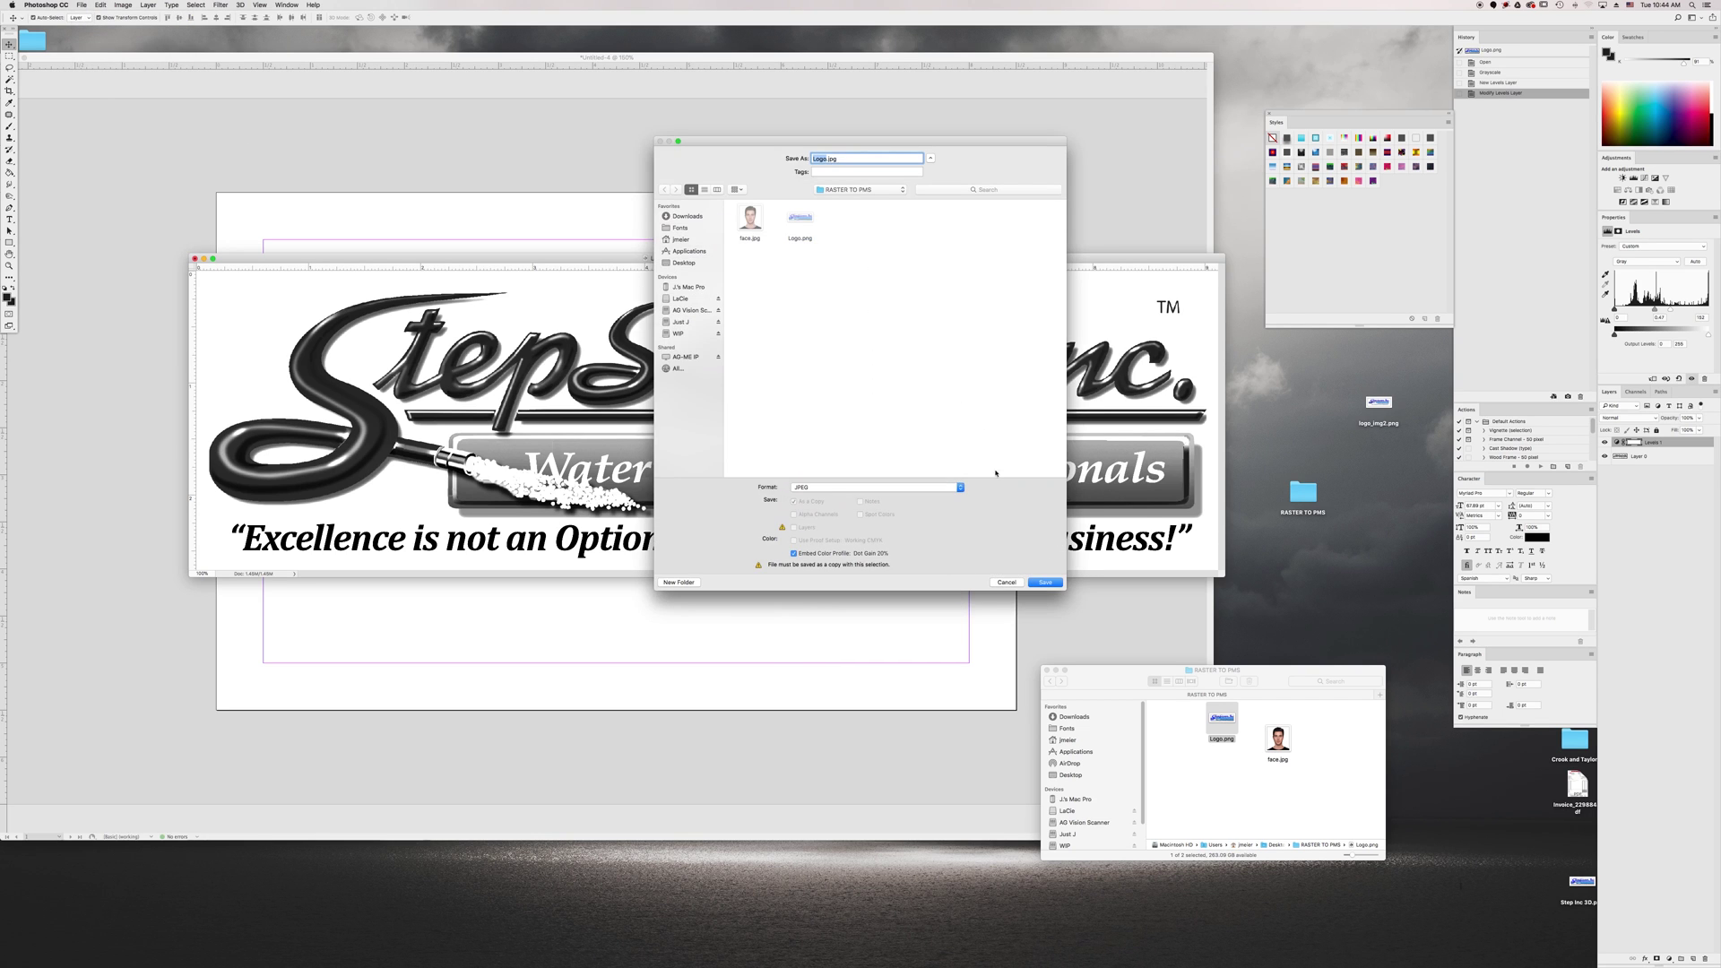
left_click(1045, 583)
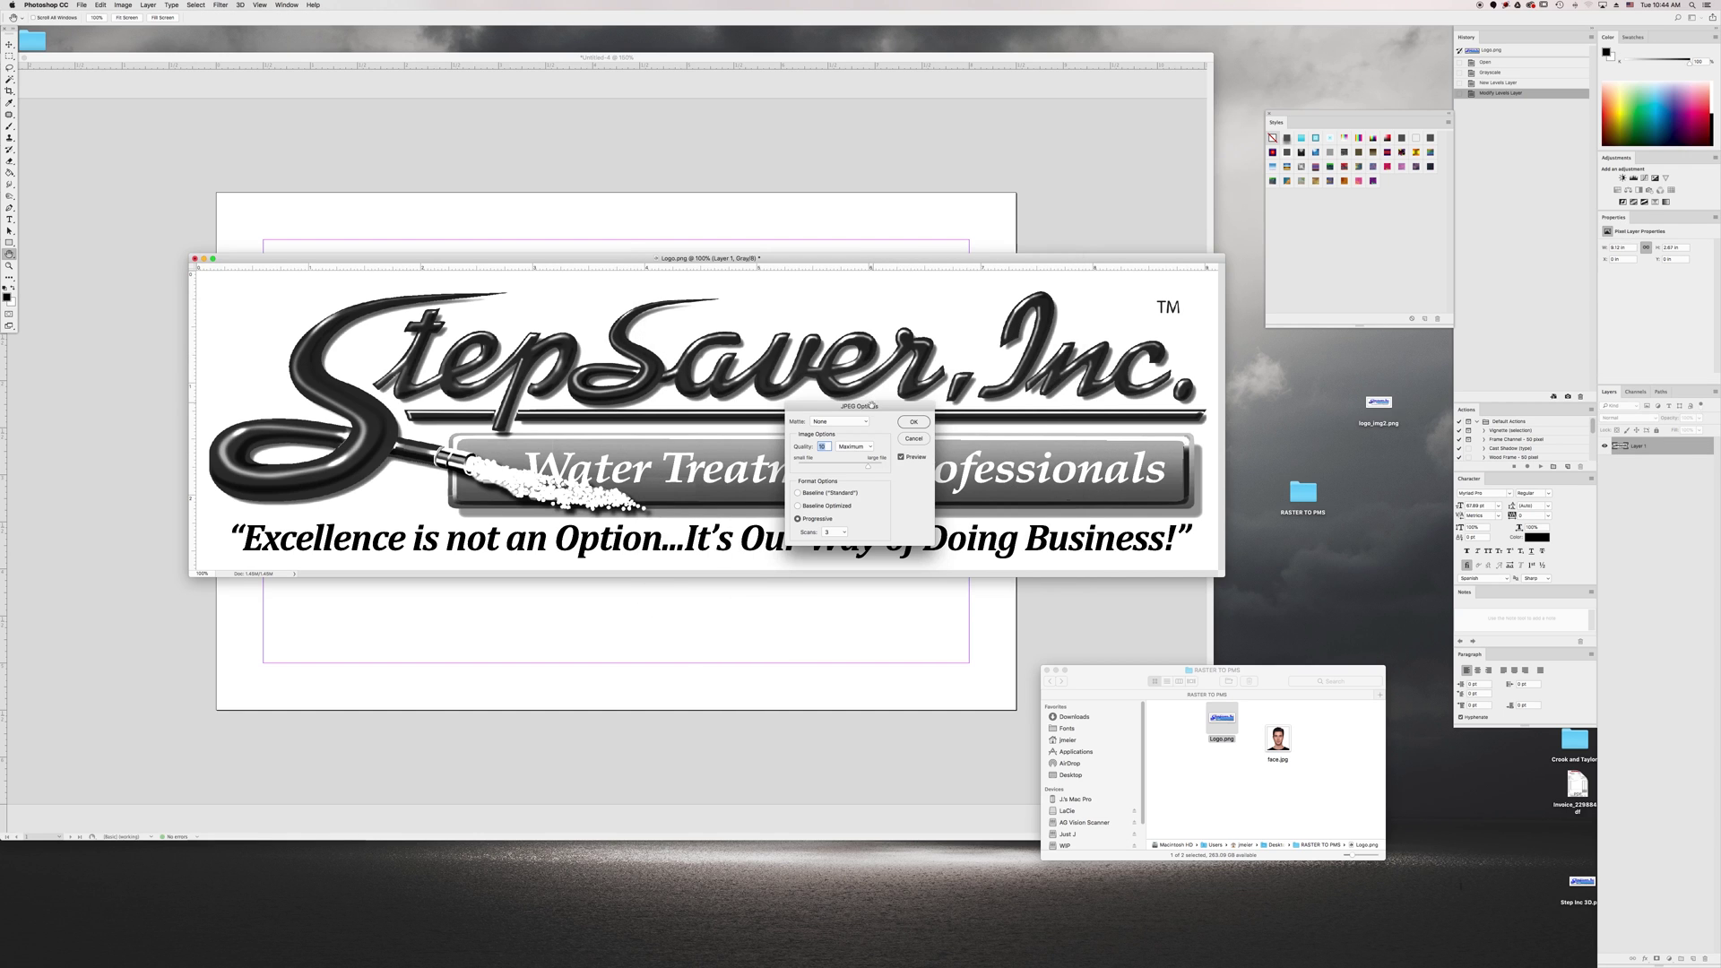
left_click(911, 422)
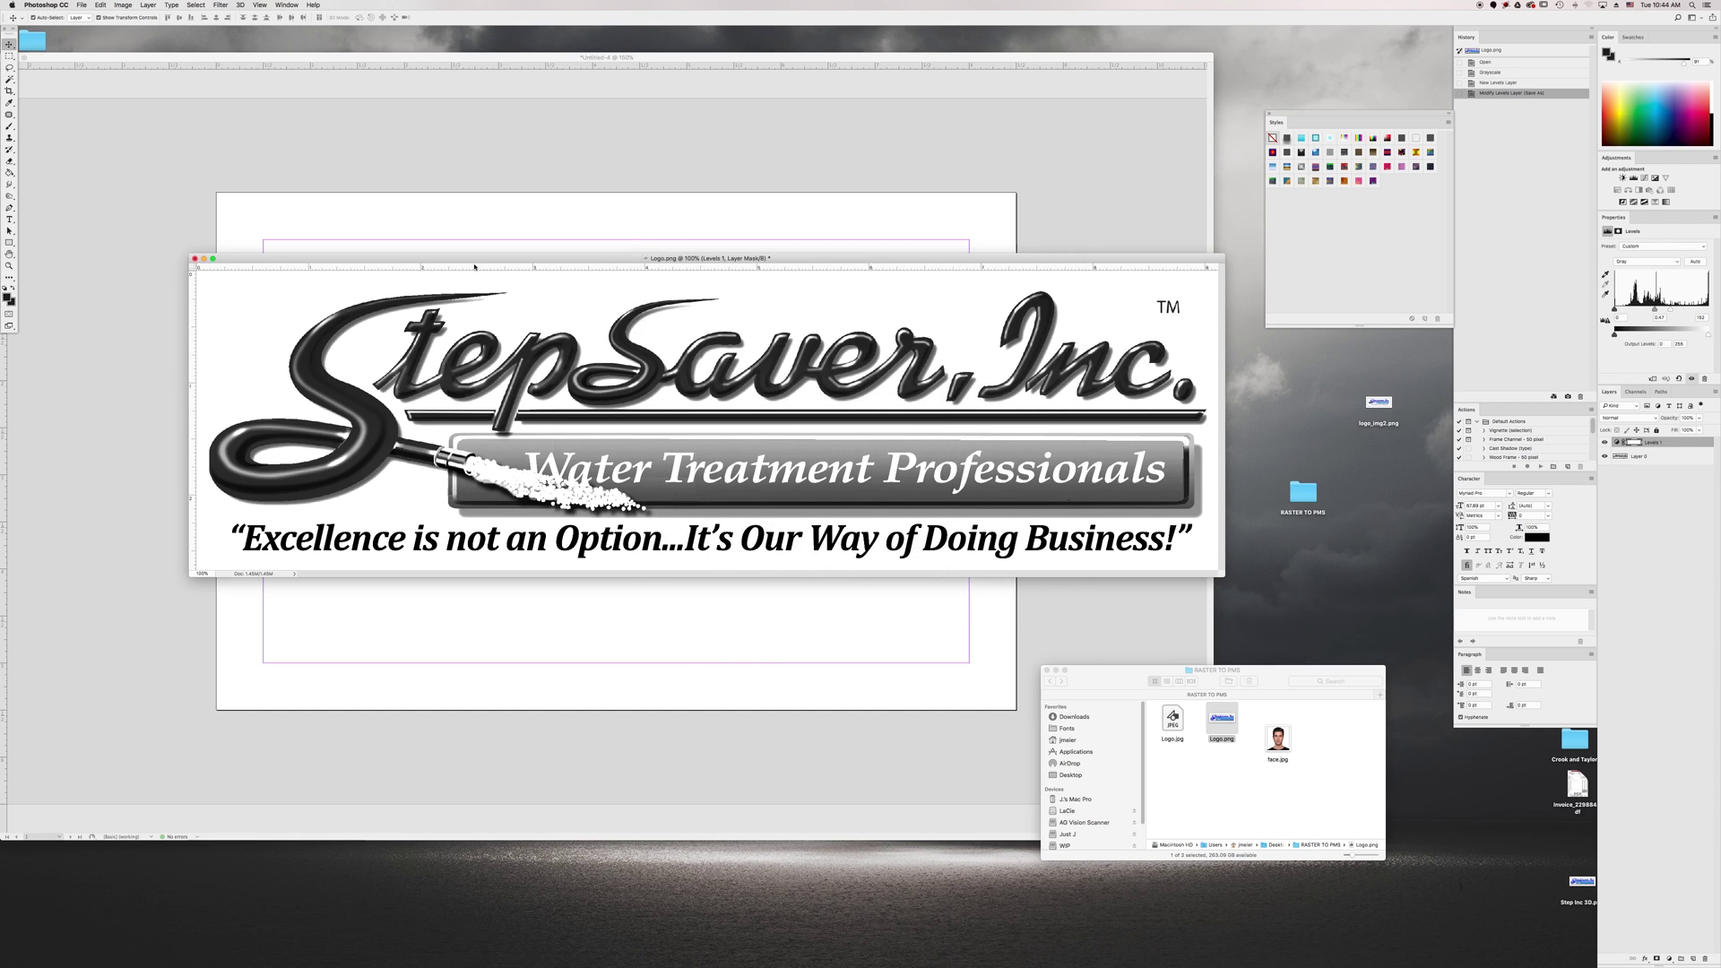
left_click(194, 258)
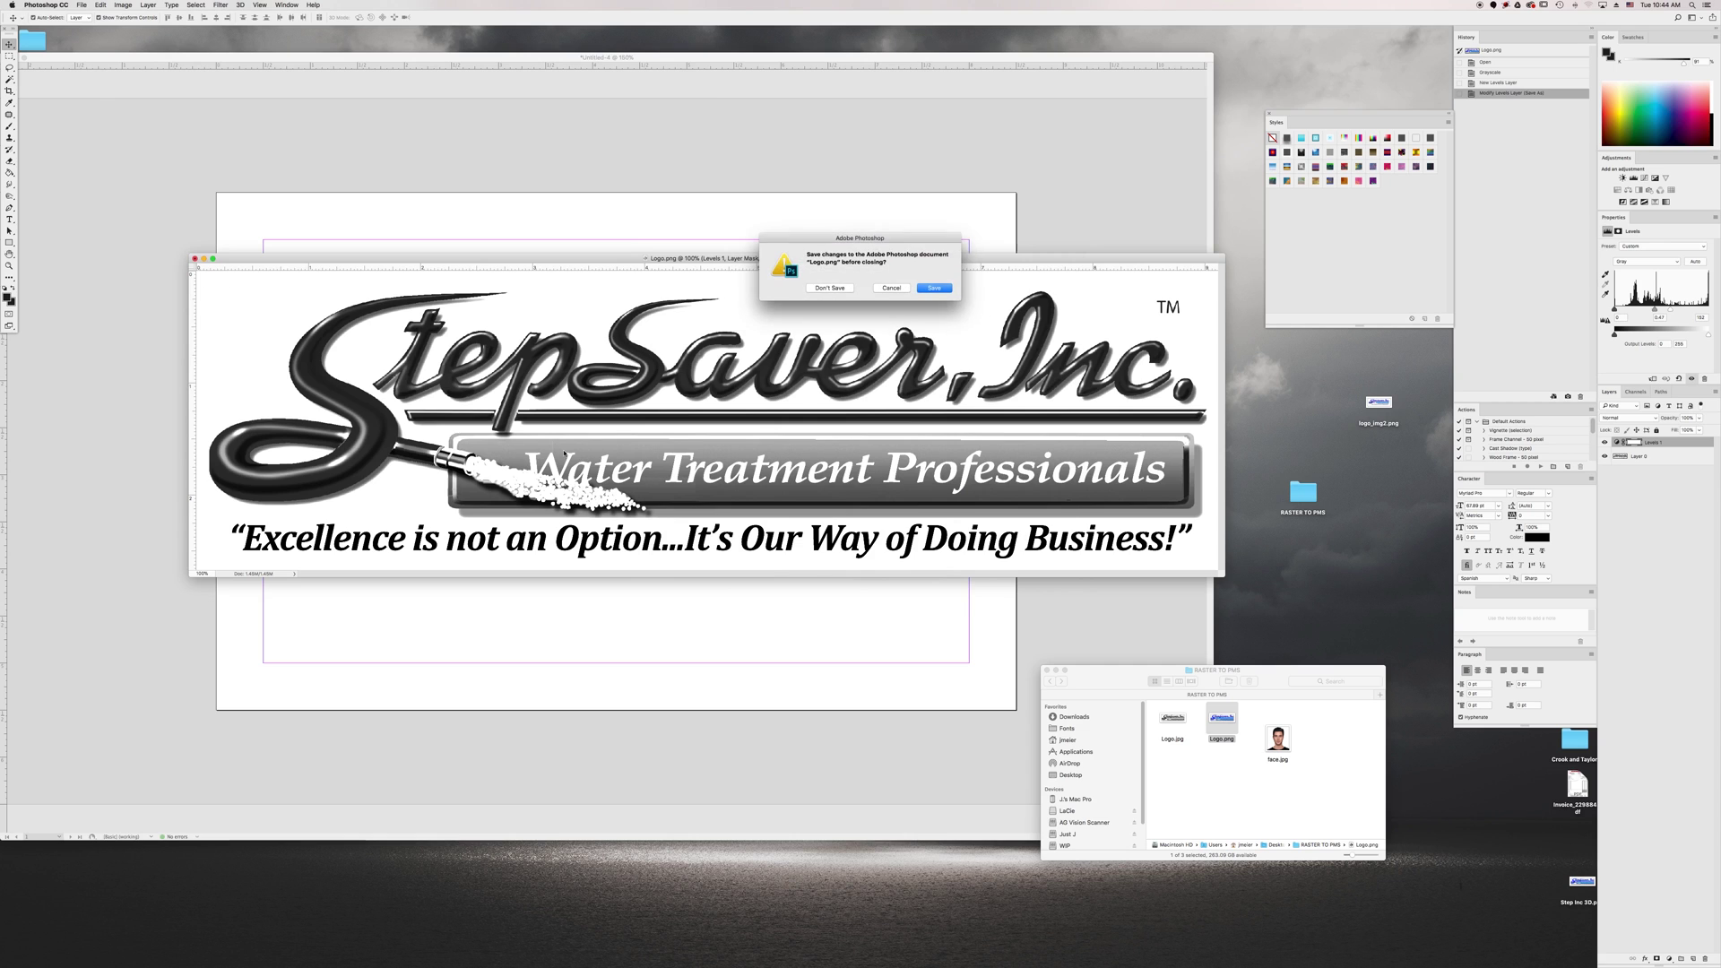
left_click(829, 287)
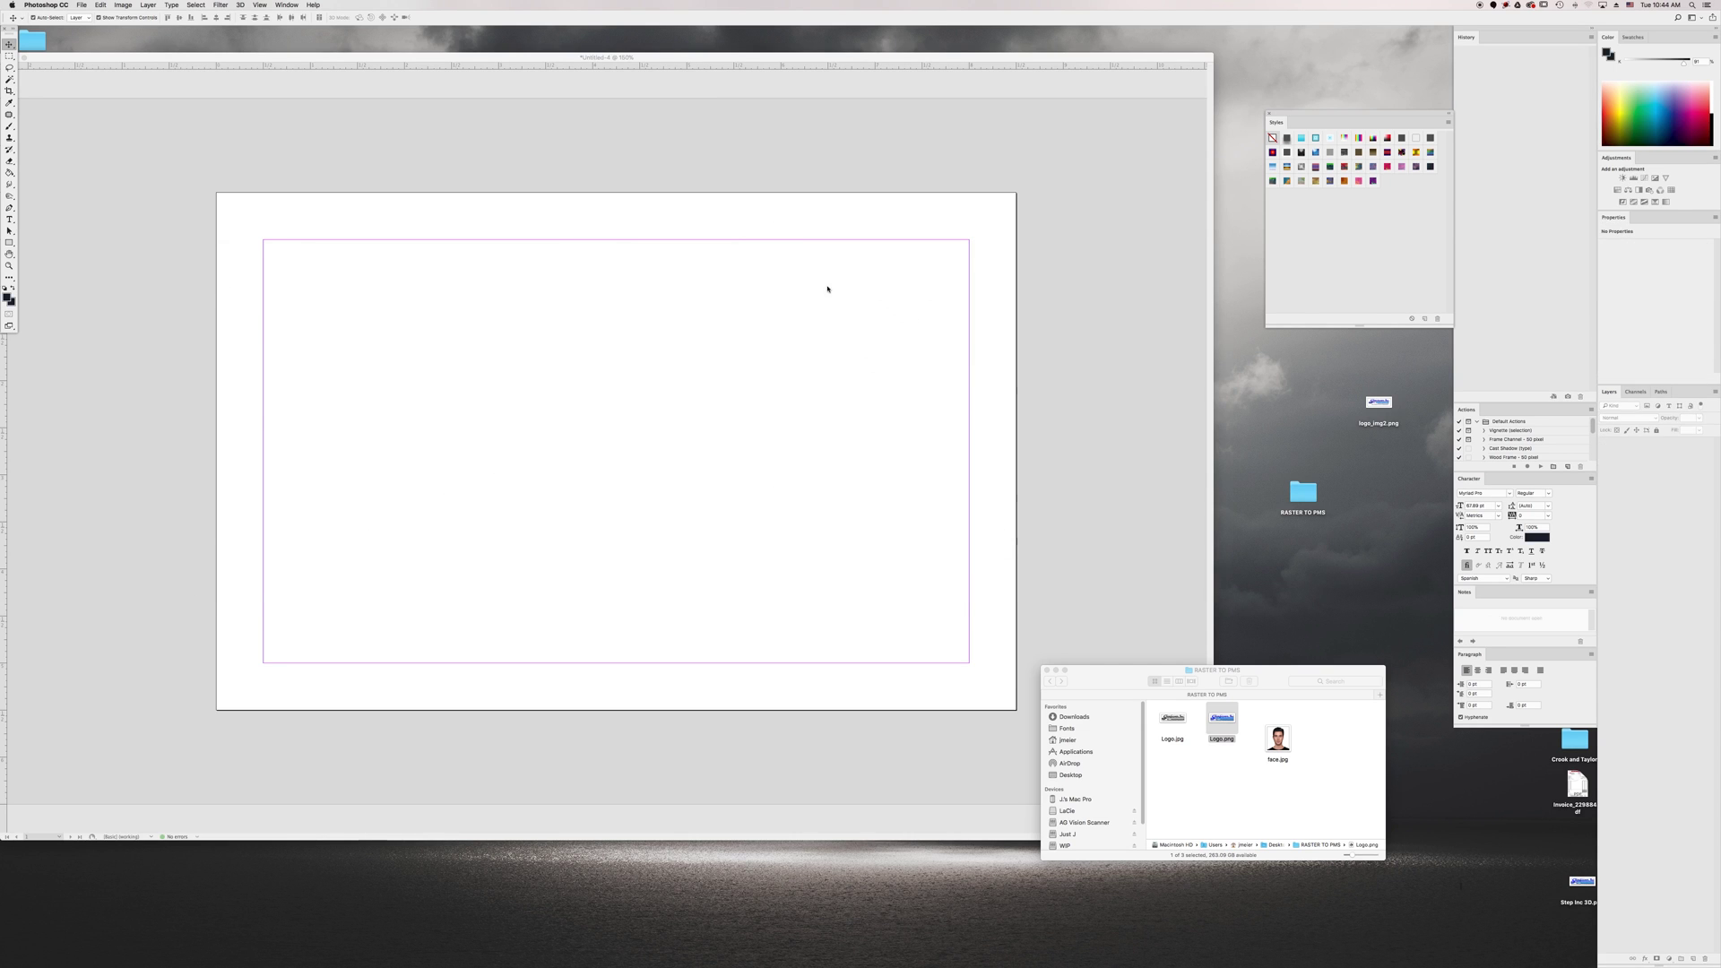
Drag Logo.jpg from Finder onto the InDesign page and position it across the upper middle
left_click(1204, 790)
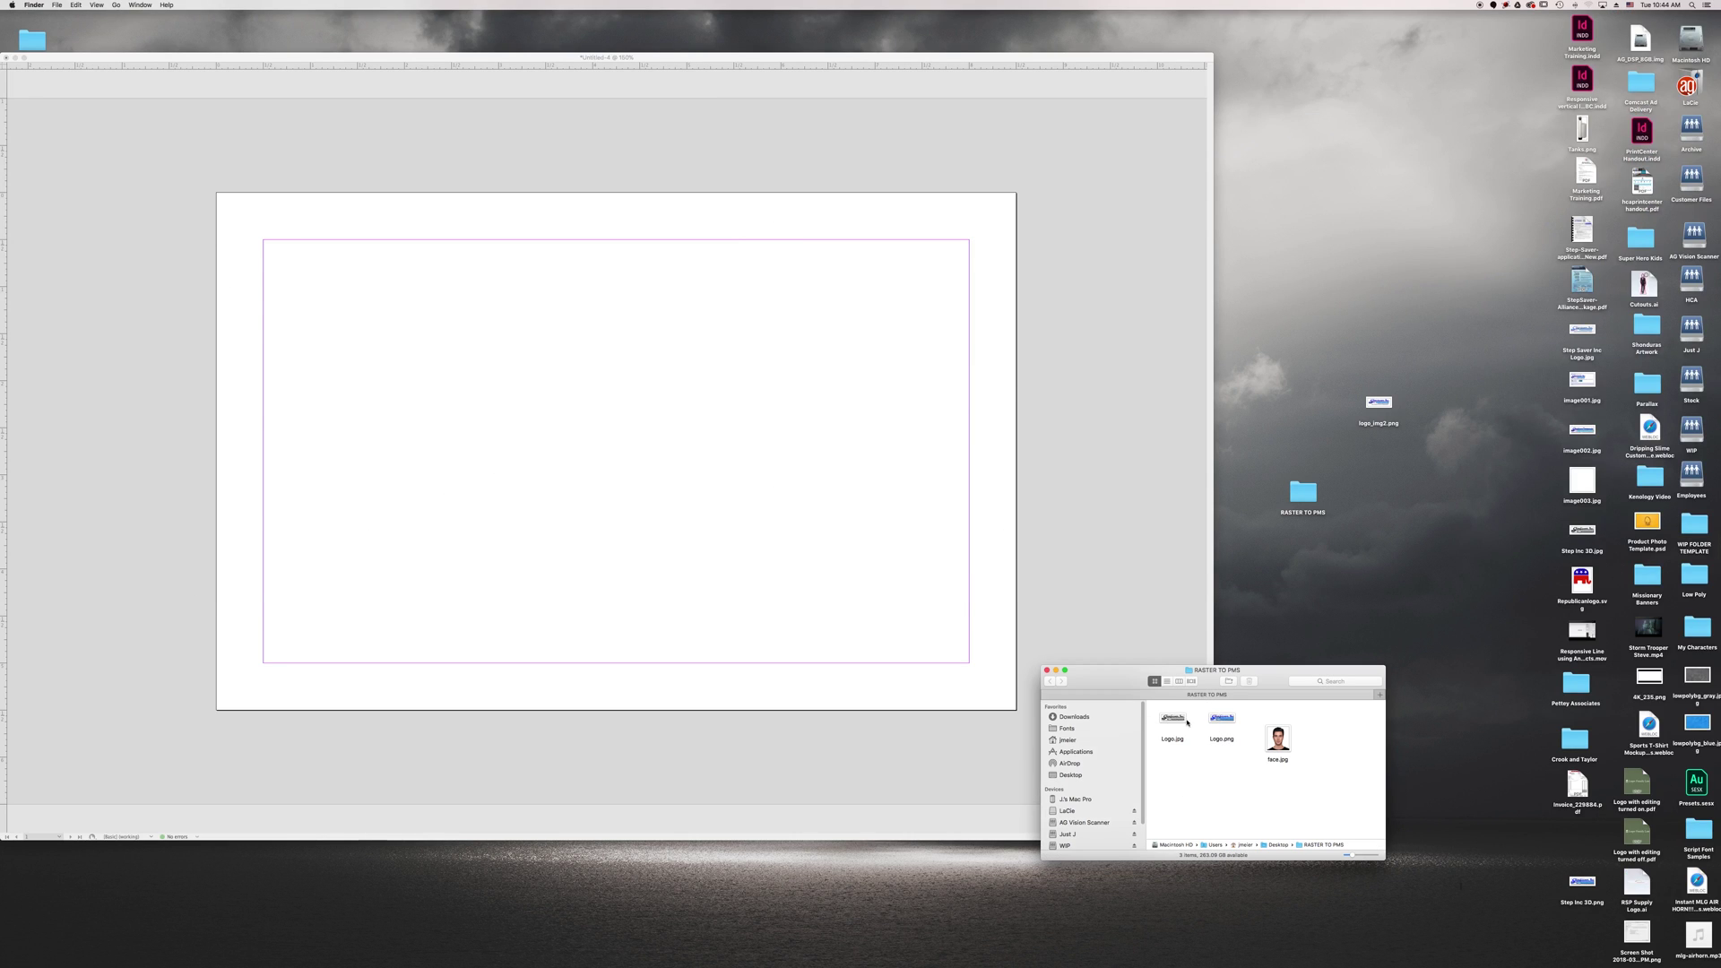
left_click_drag(1173, 718, 623, 442)
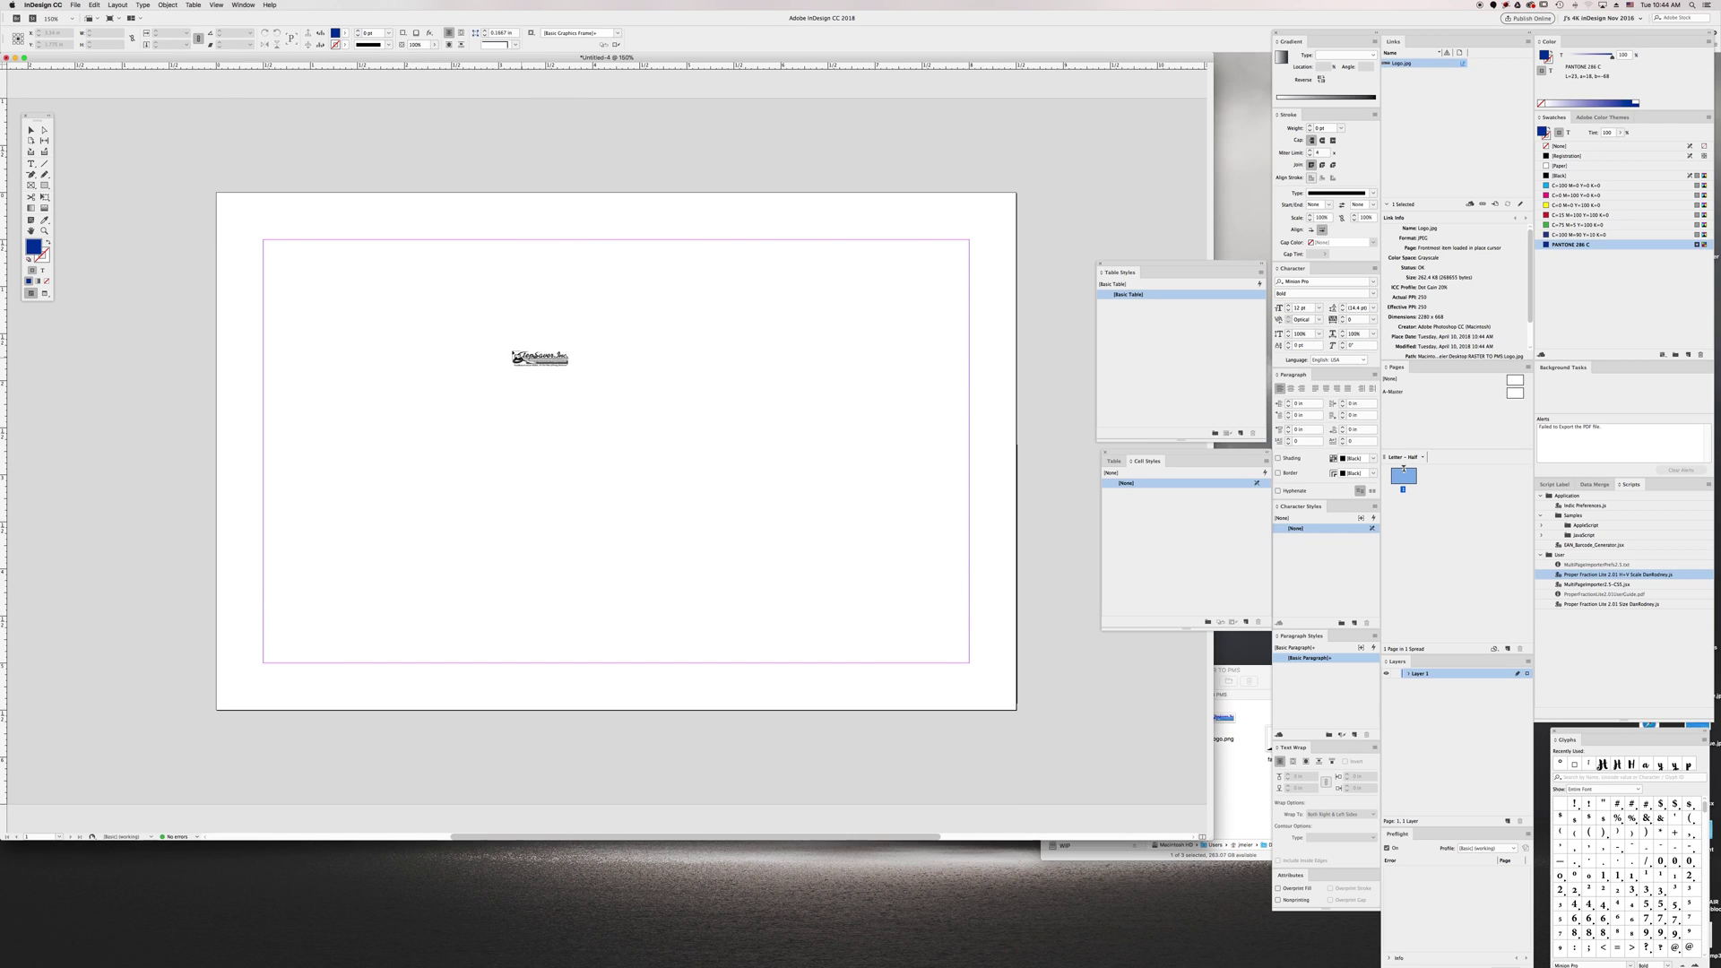
left_click(508, 352)
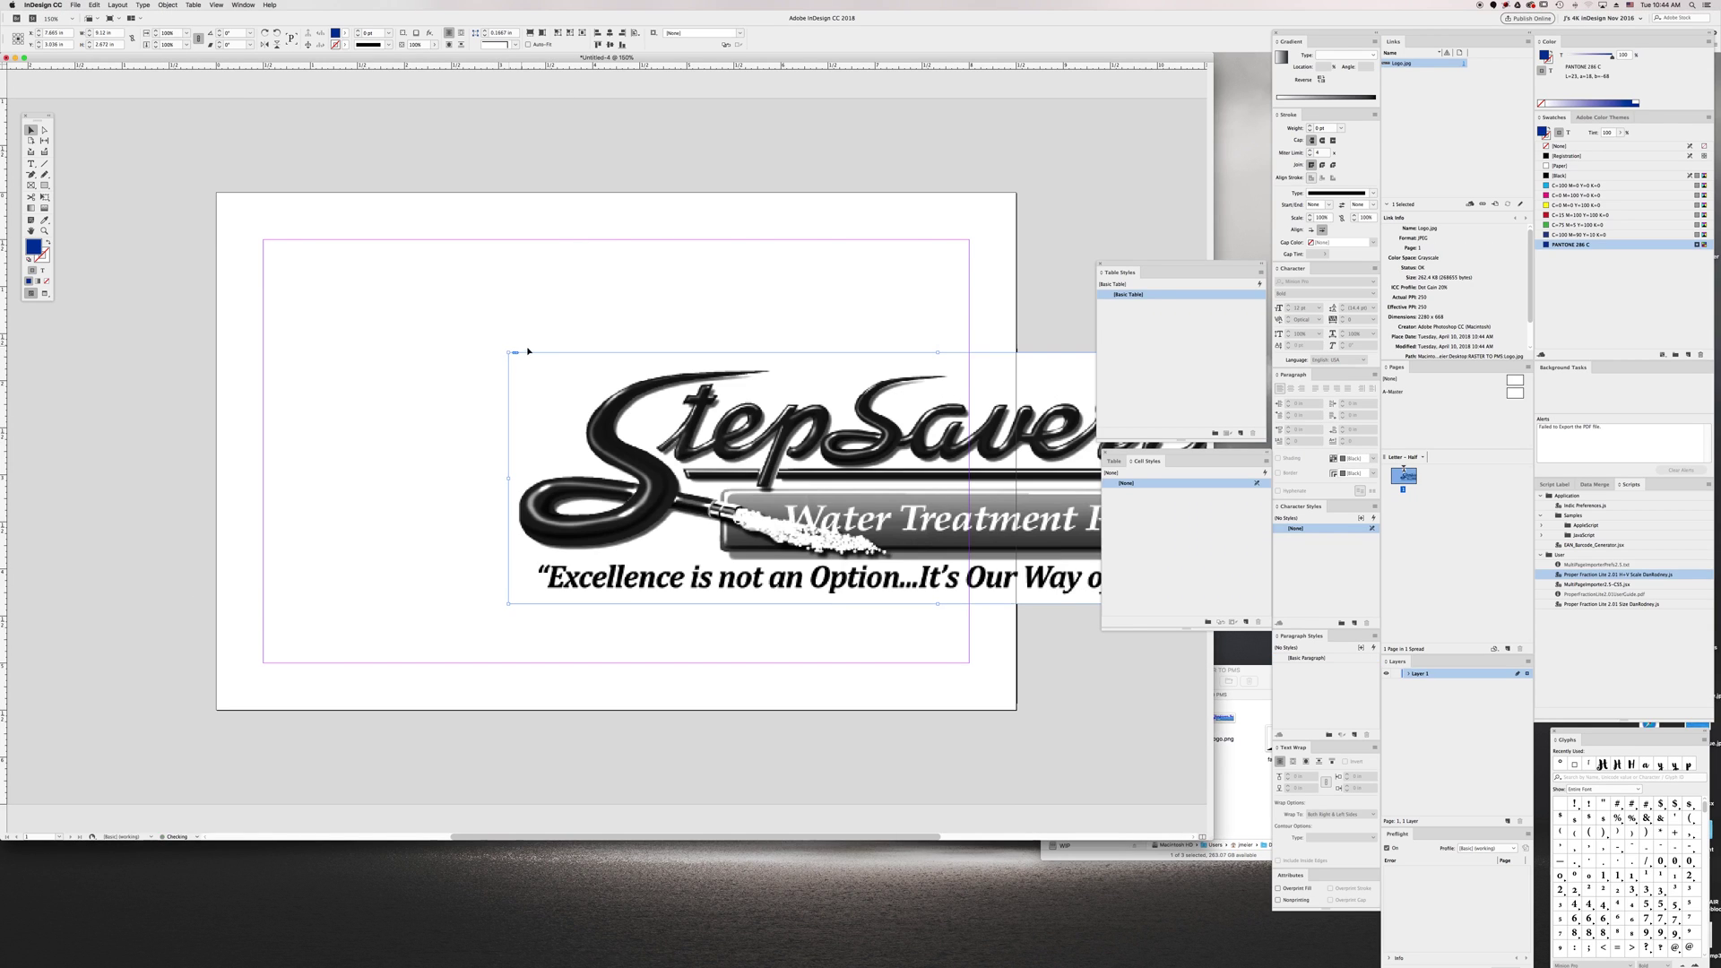
left_click_drag(752, 402, 373, 359)
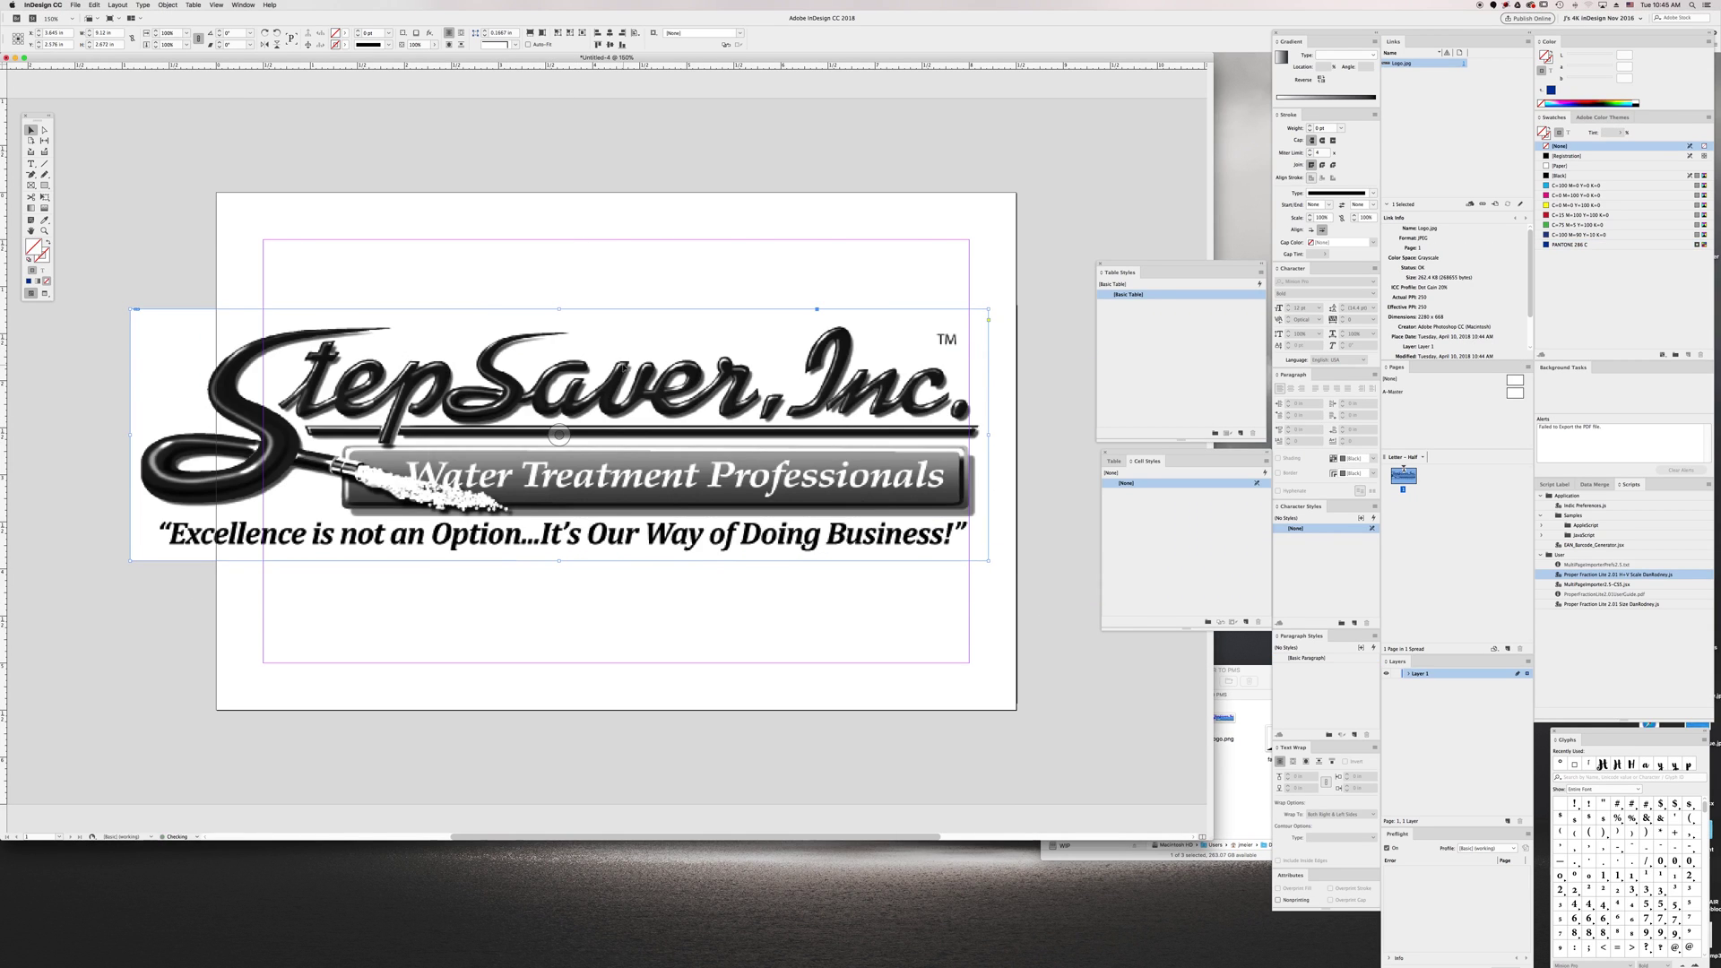
left_click_drag(819, 378, 854, 383)
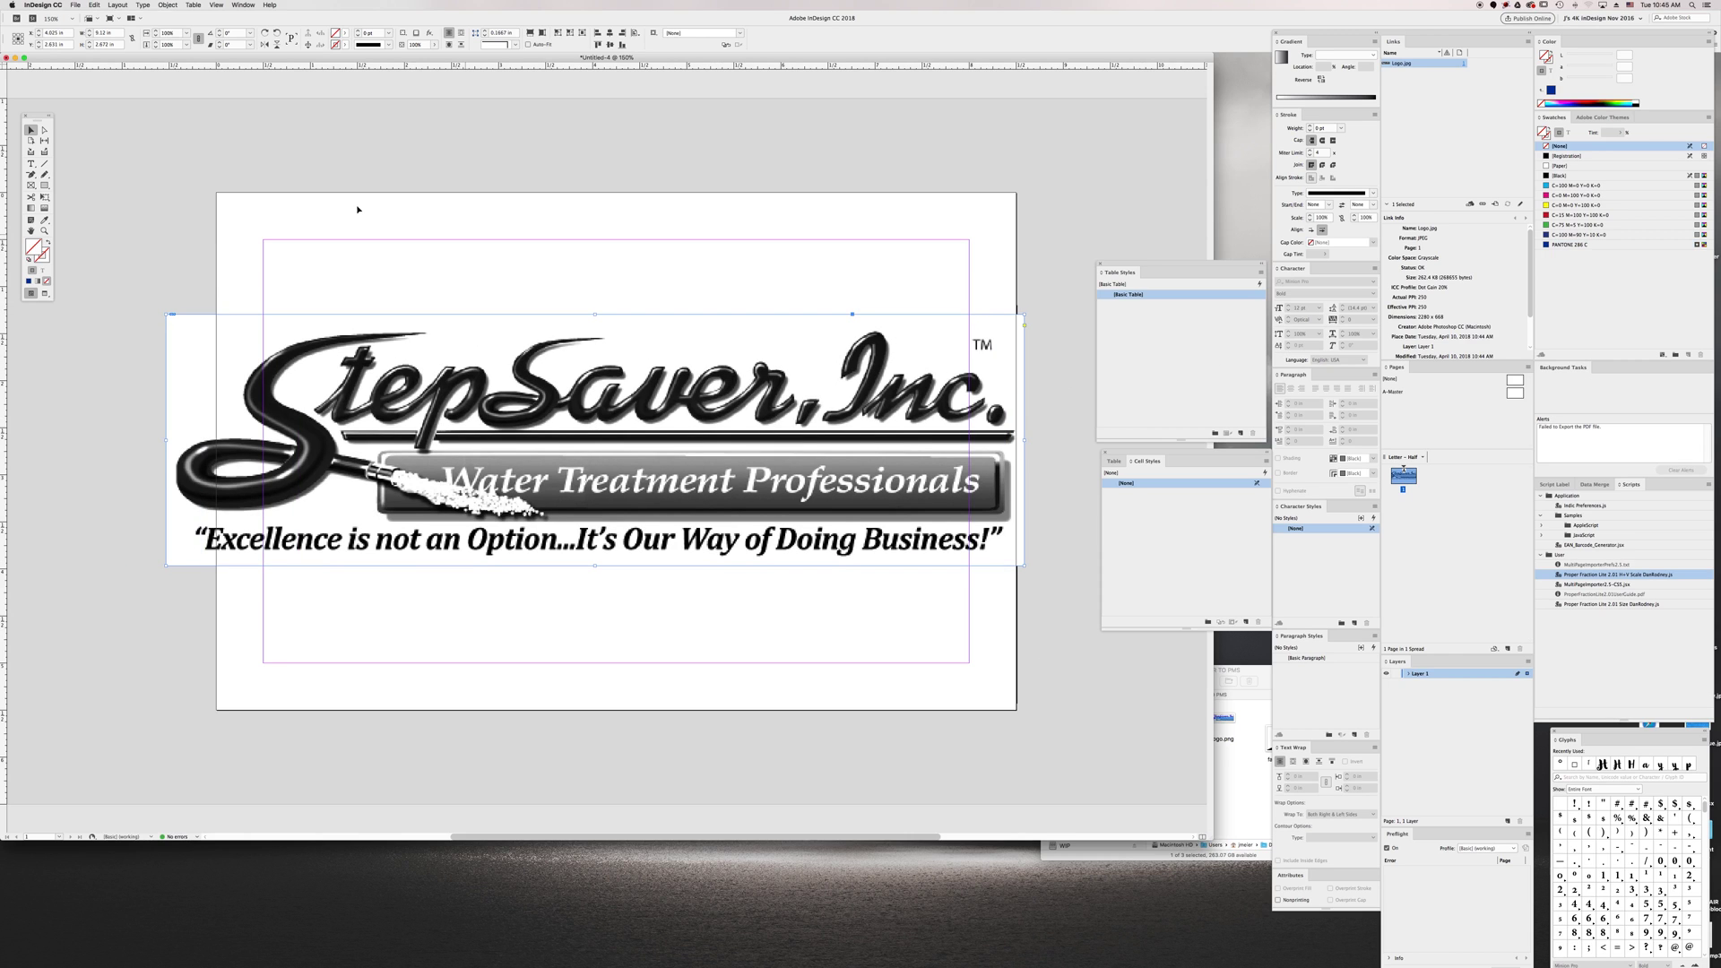
left_click(45, 130)
left_click(598, 431)
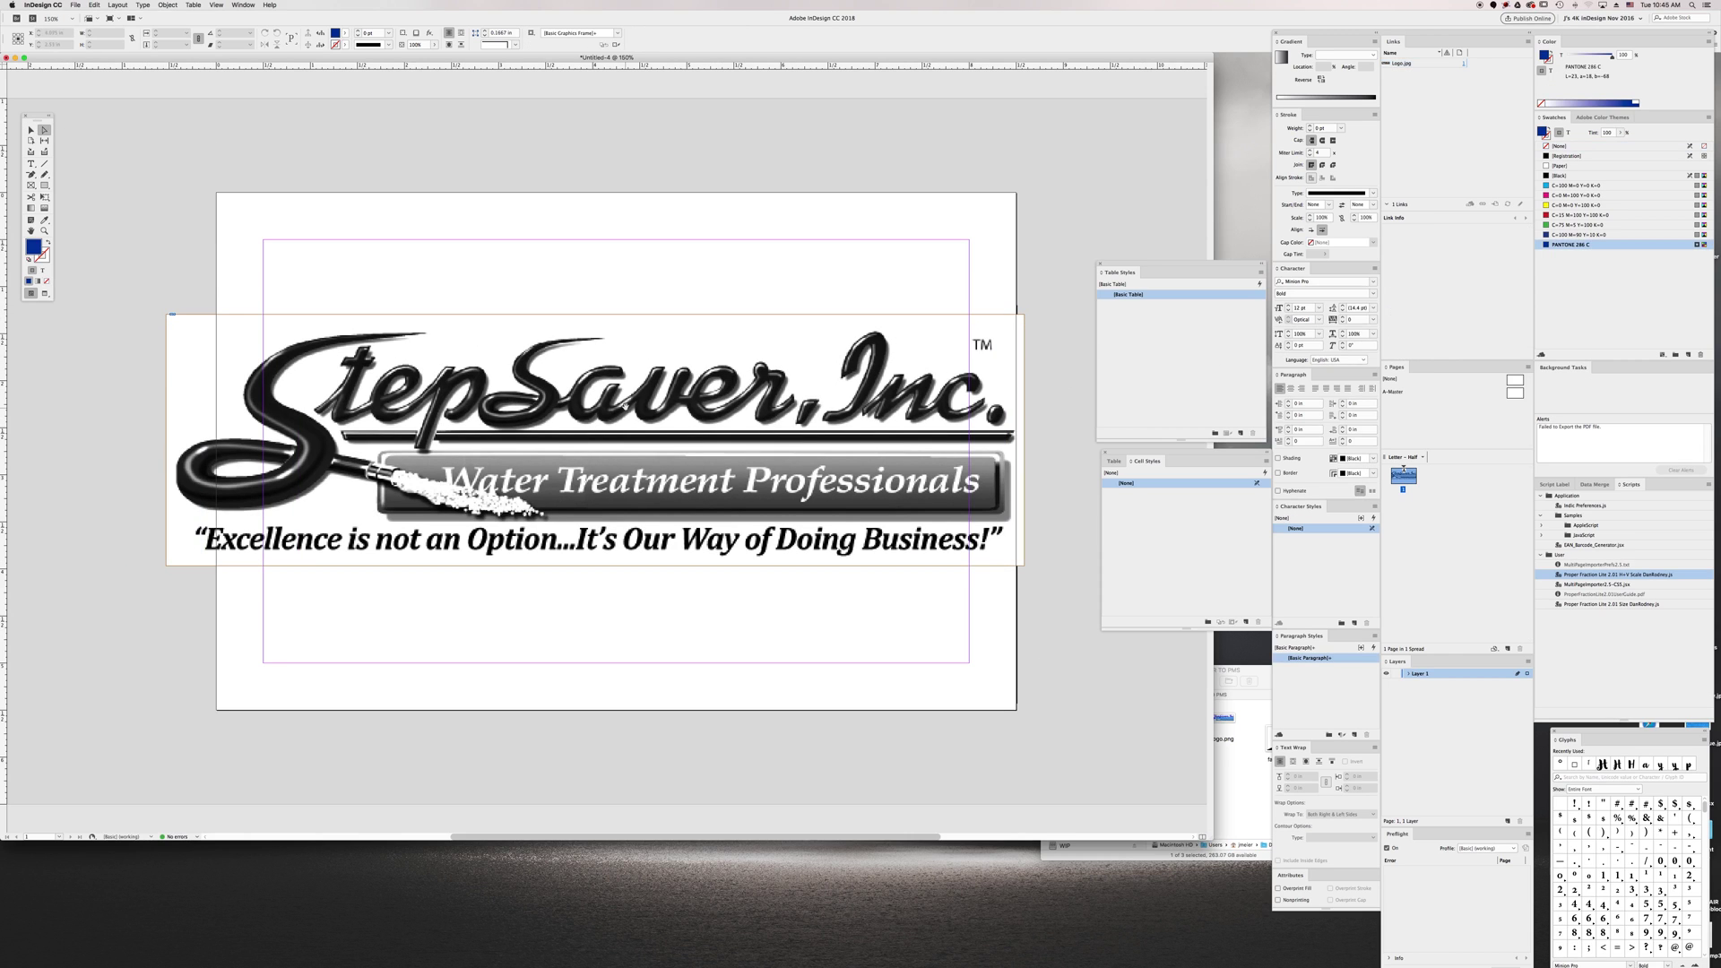
Try several swatches on the logo image, settling on PANTONE 286 C blue
left_click_drag(631, 401, 634, 395)
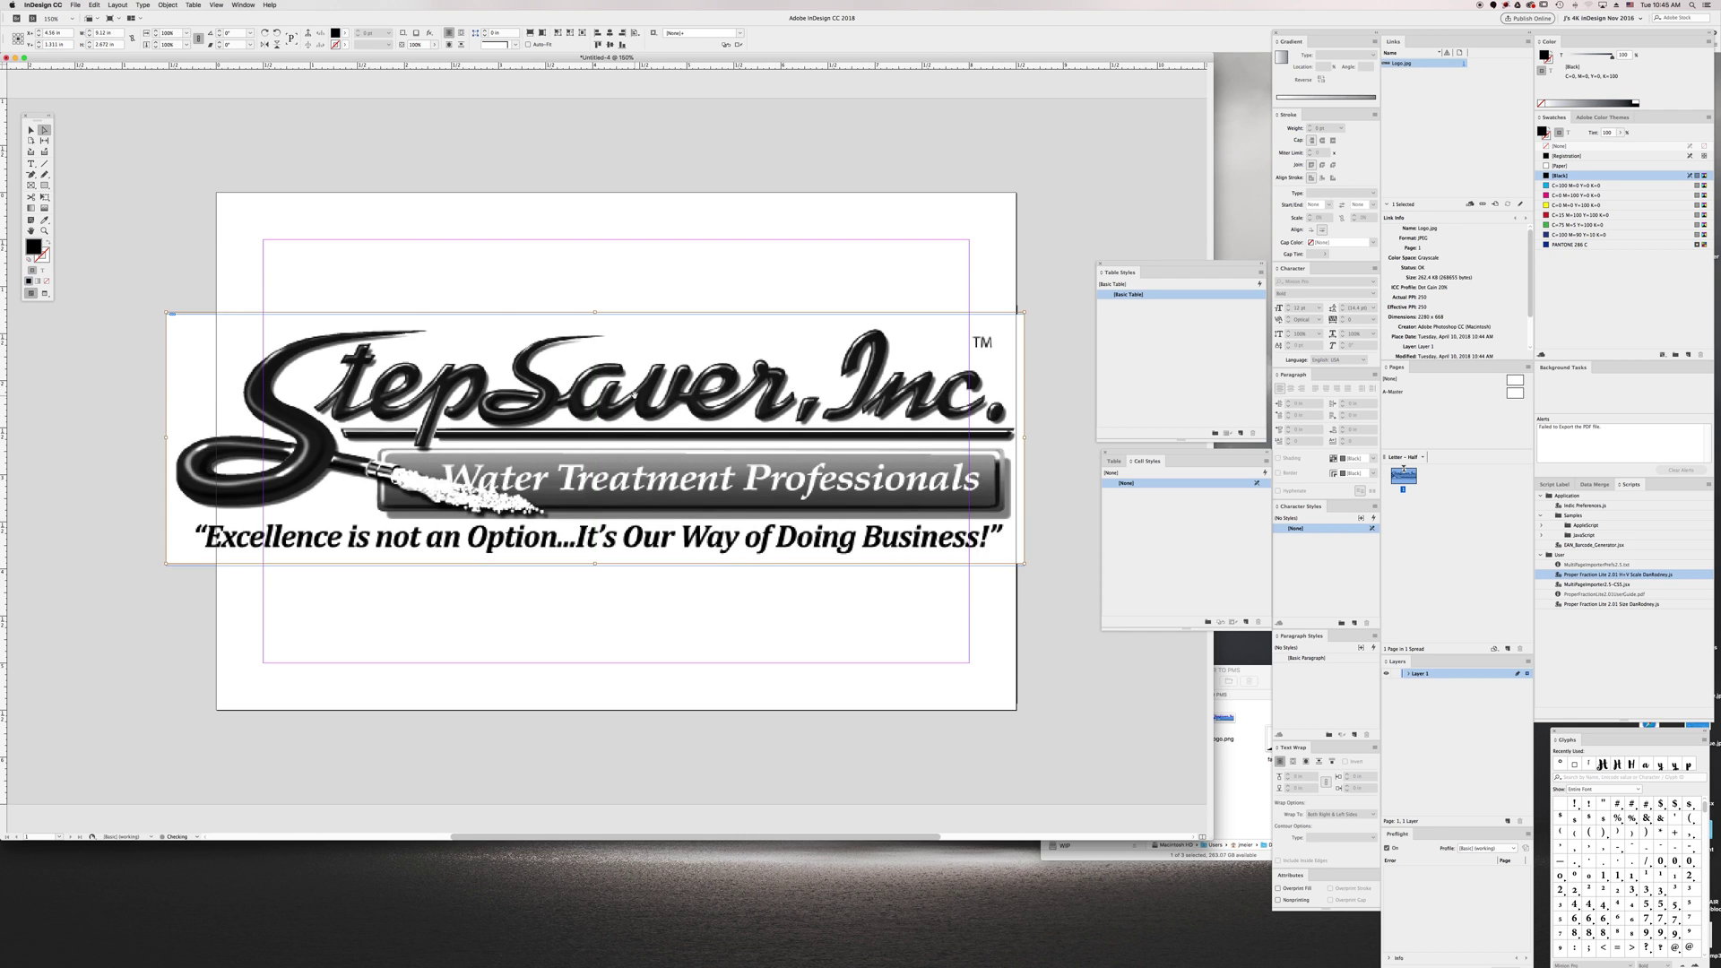
left_click_drag(777, 384, 838, 366)
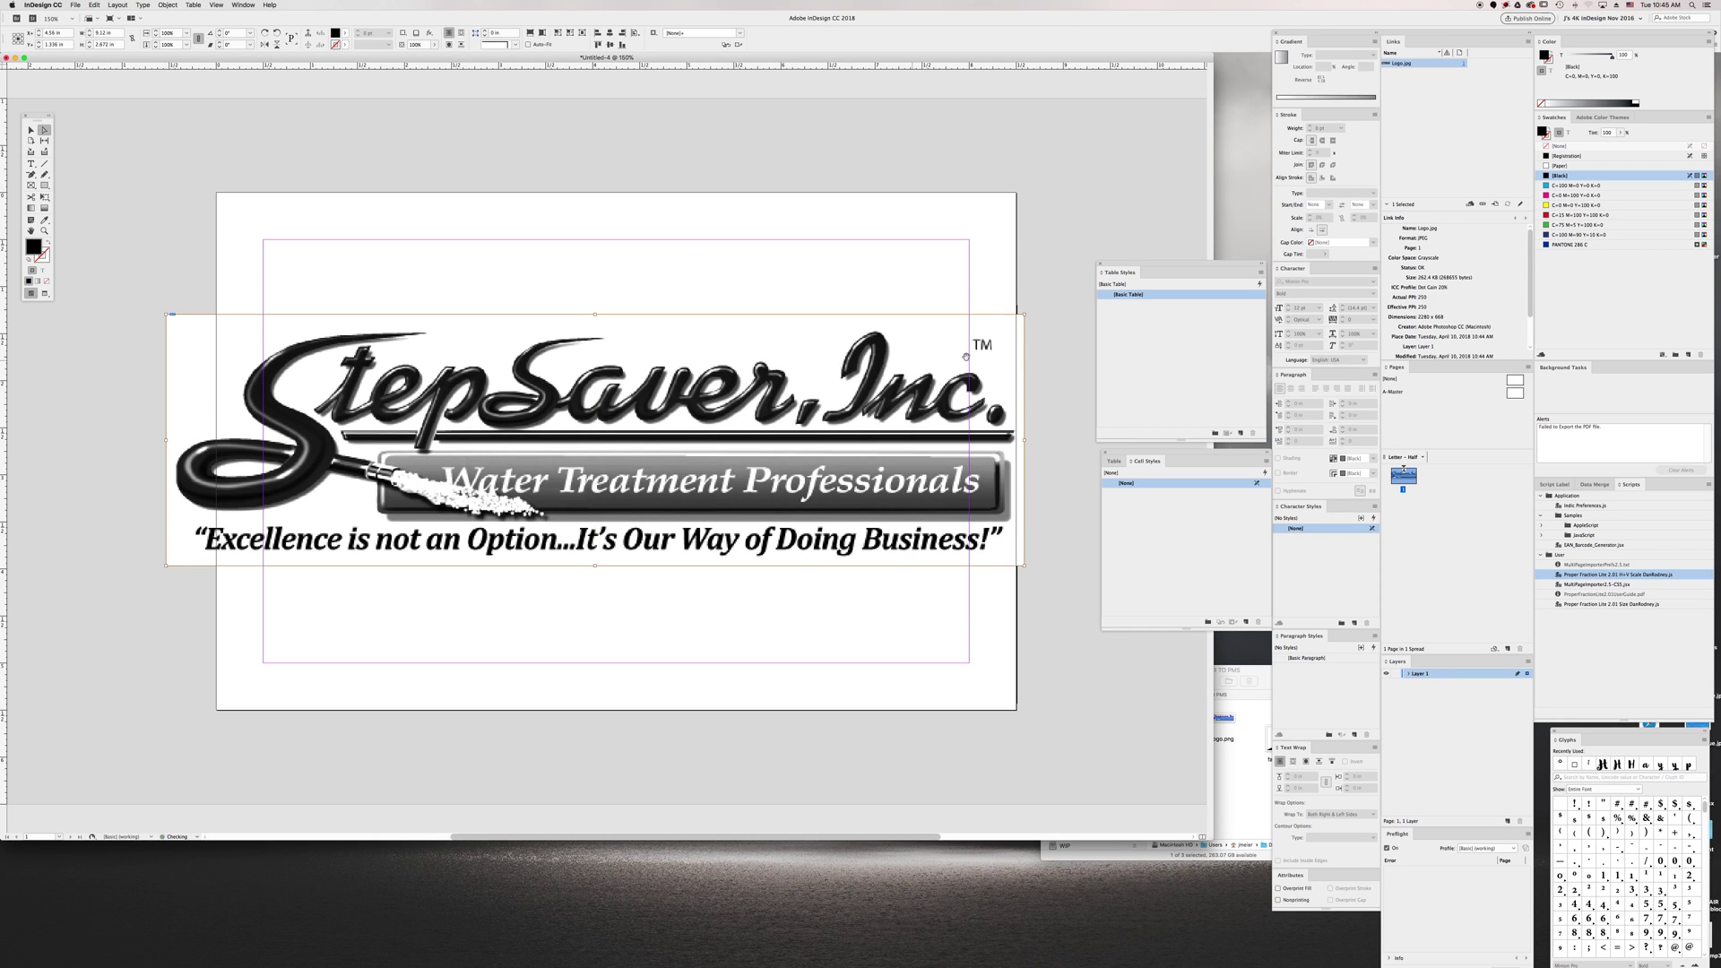
left_click(1560, 245)
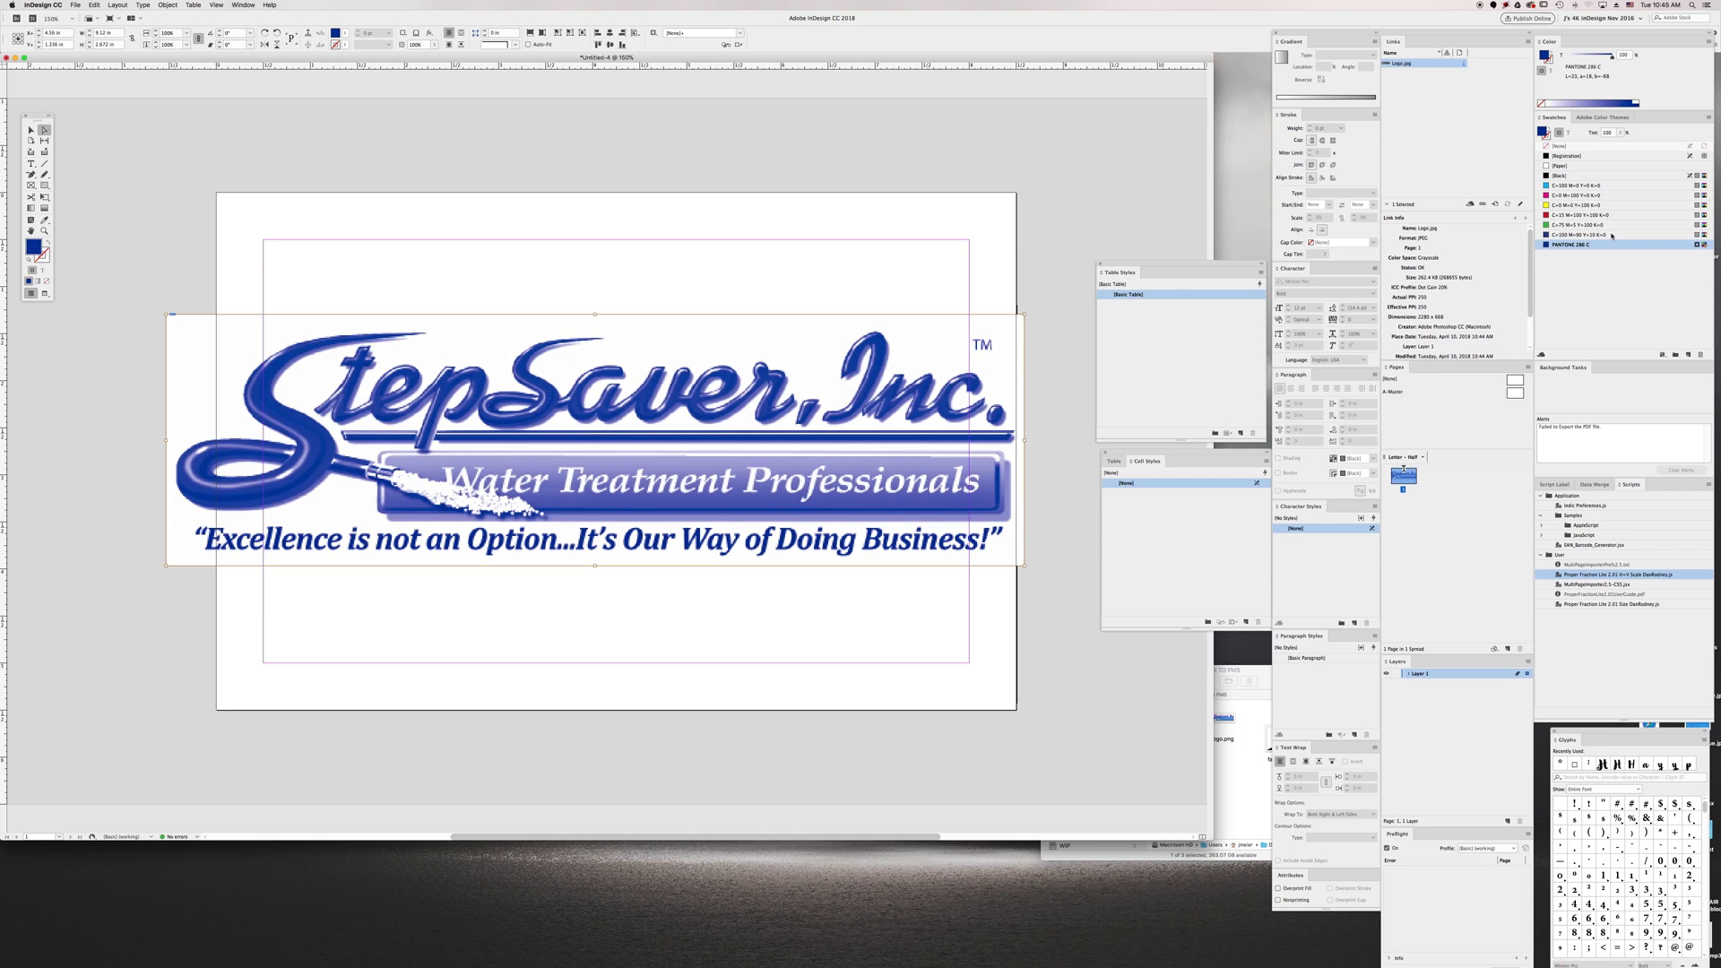
left_click(1558, 186)
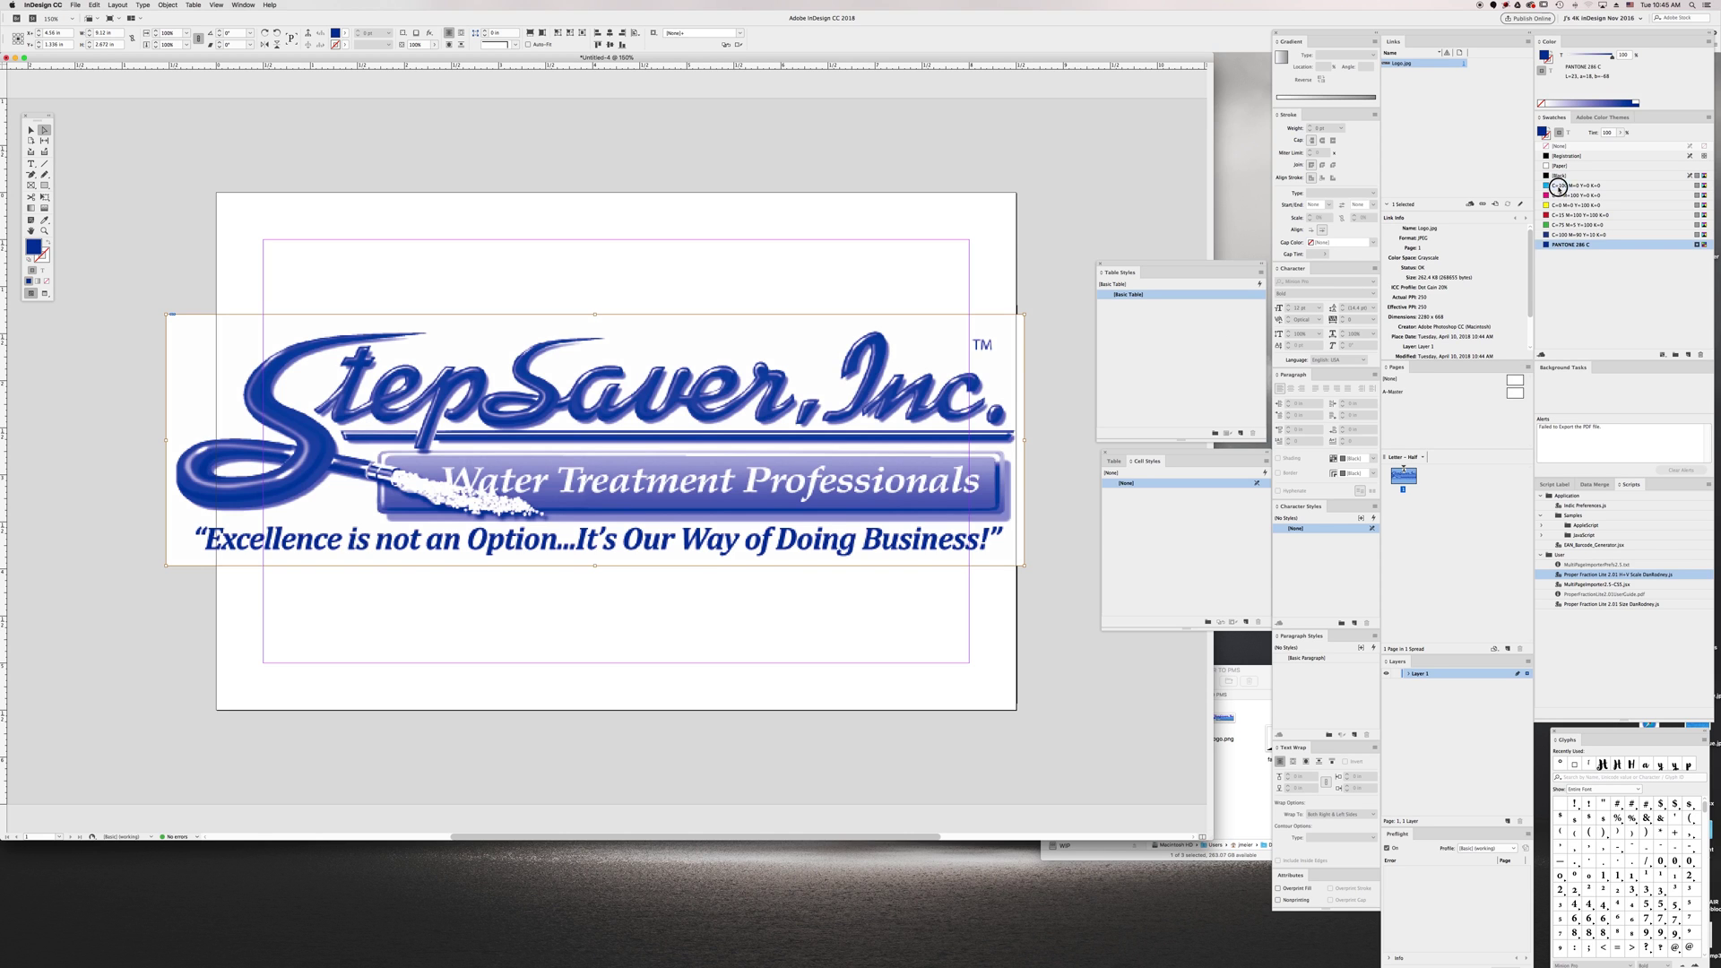
left_click(1560, 235)
left_click(1558, 225)
left_click(1558, 216)
left_click(1557, 205)
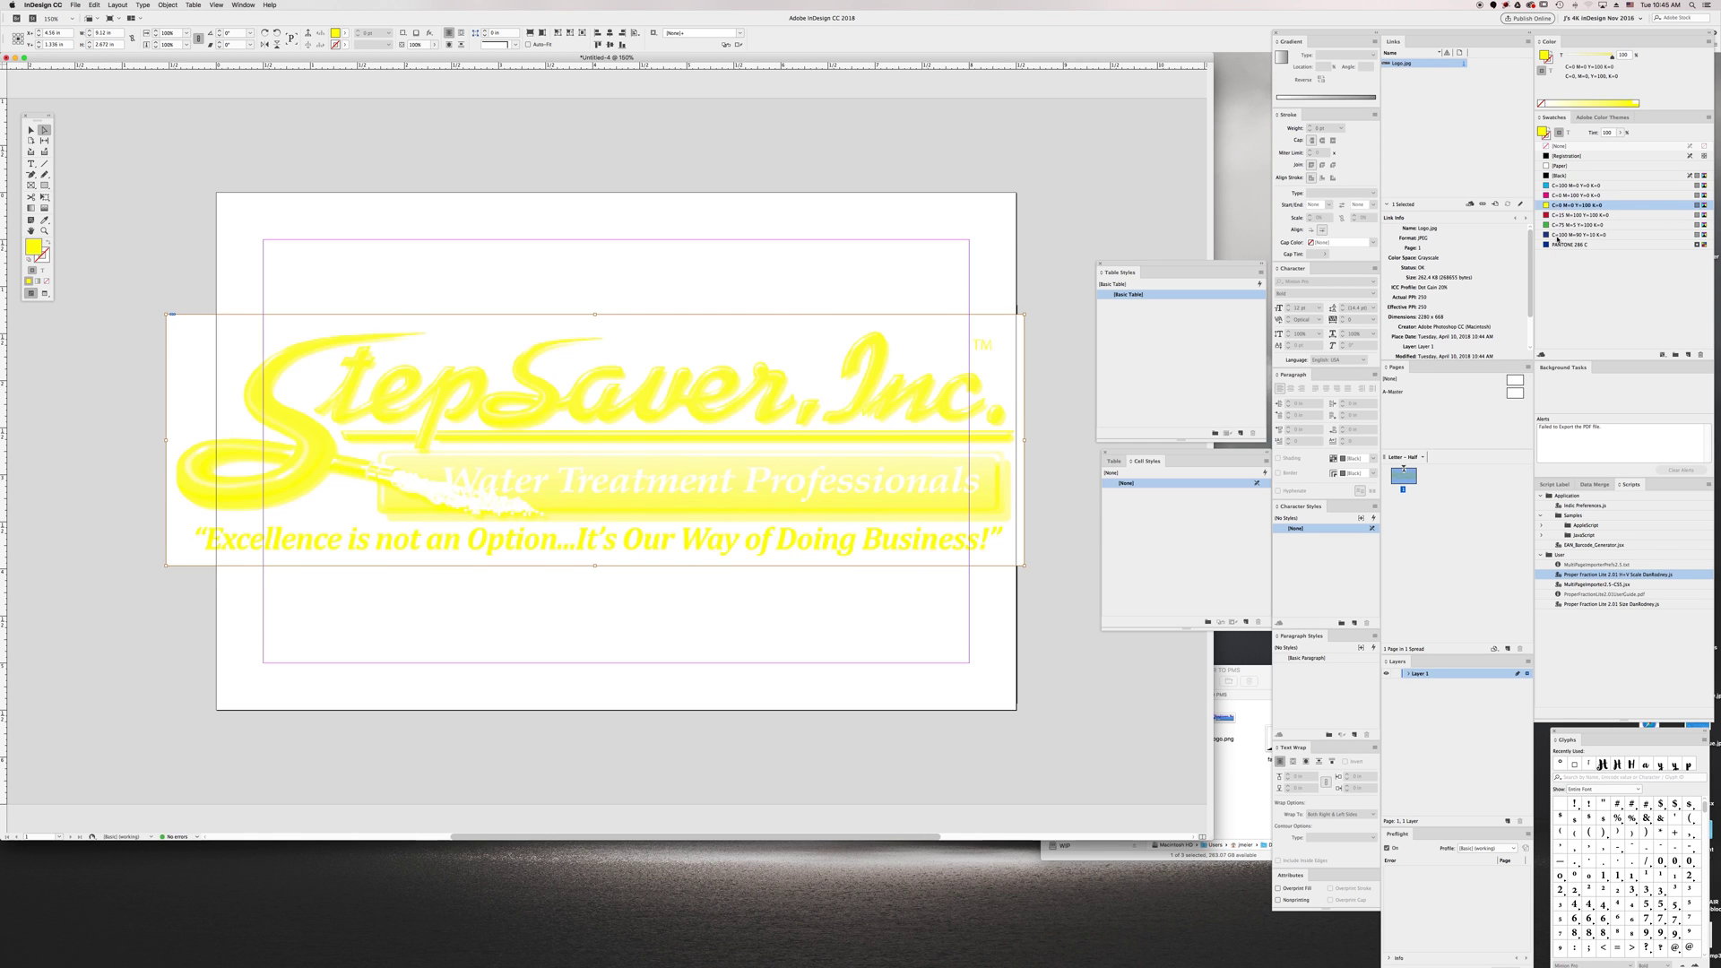
left_click(1559, 245)
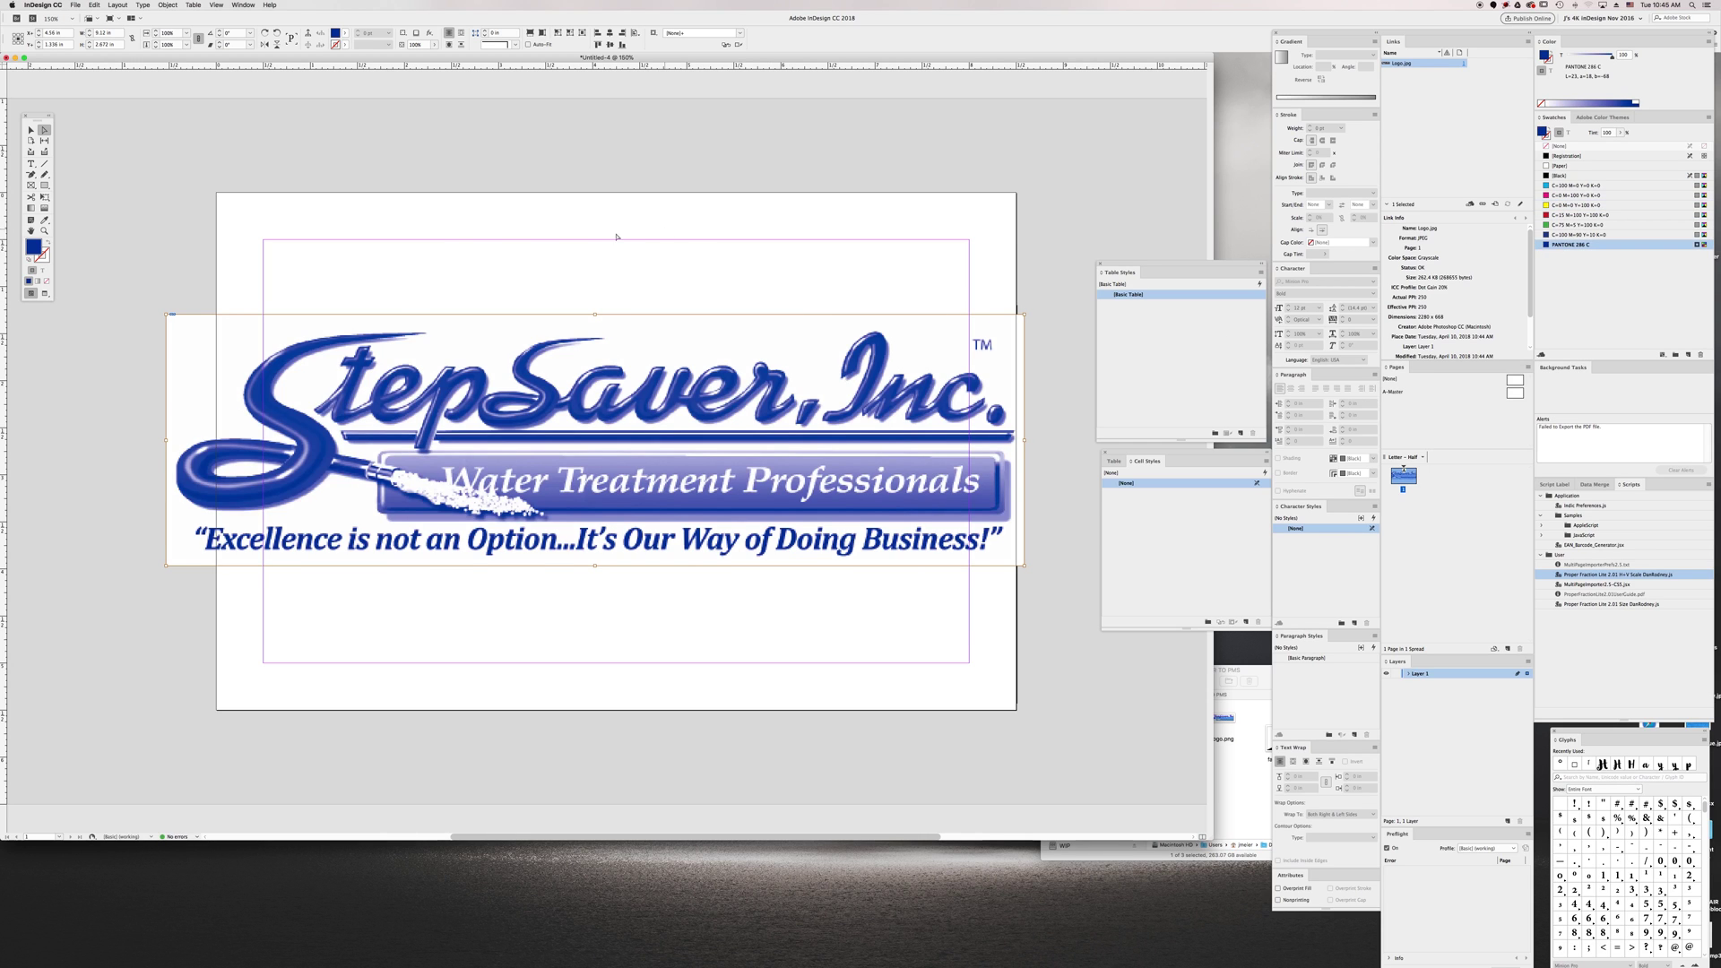
Nudge the logo frame slightly left and down
left_click(29, 131)
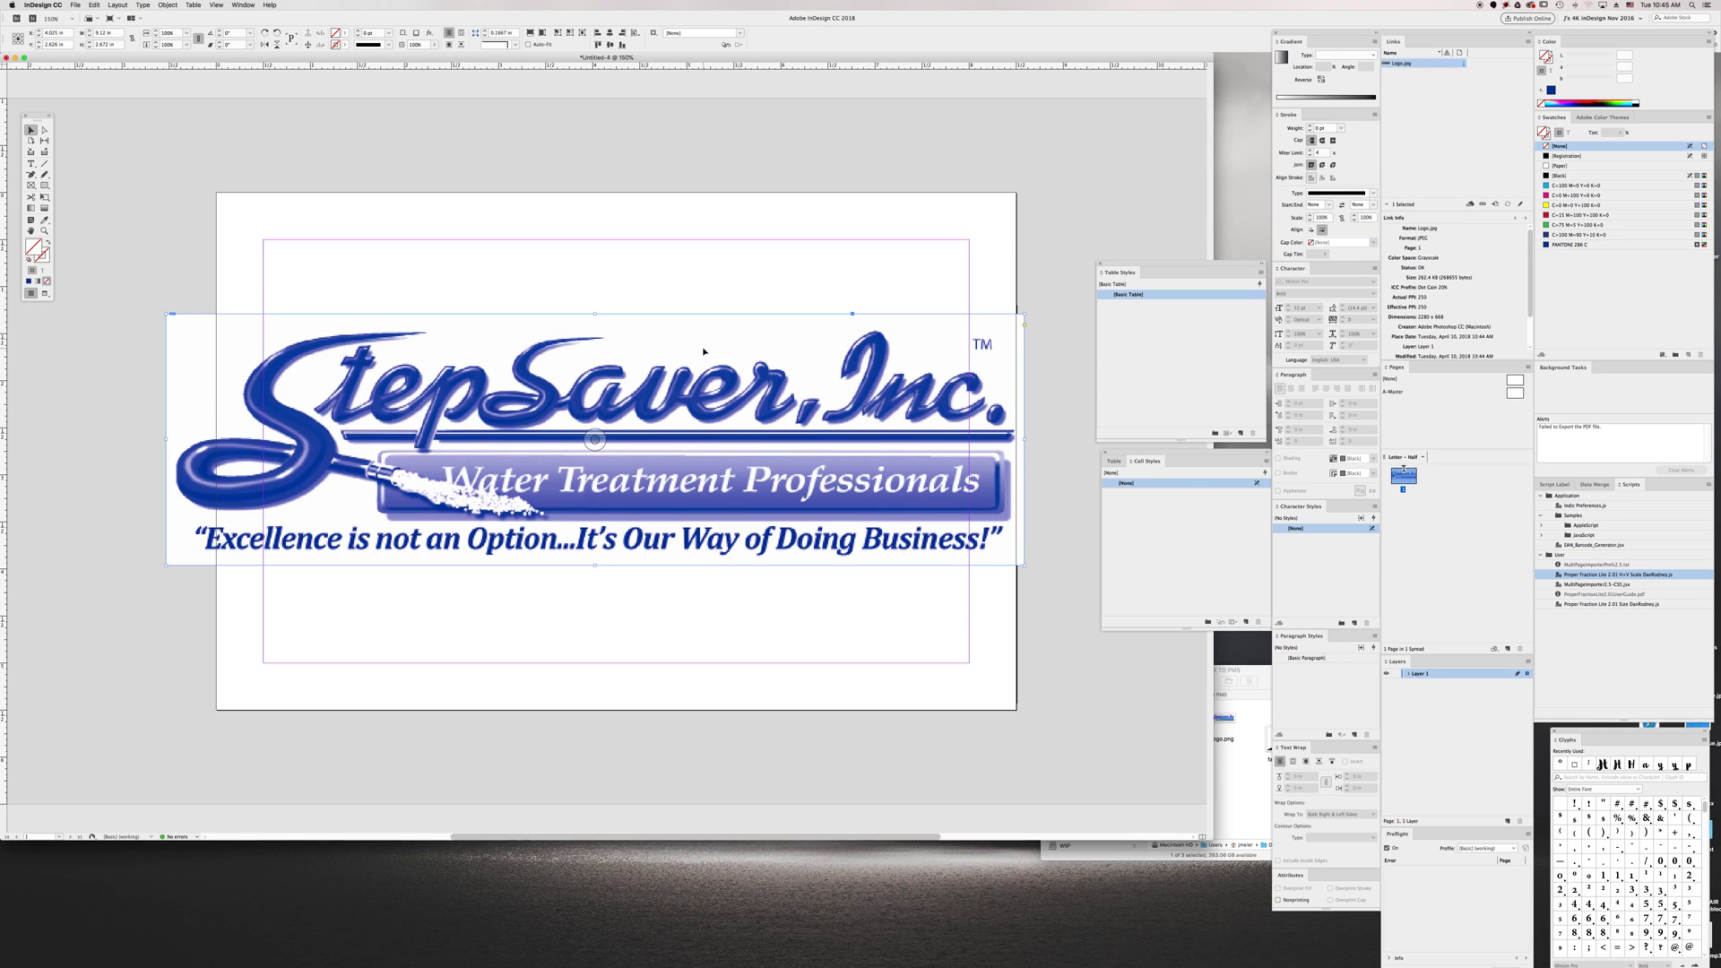
left_click(675, 258)
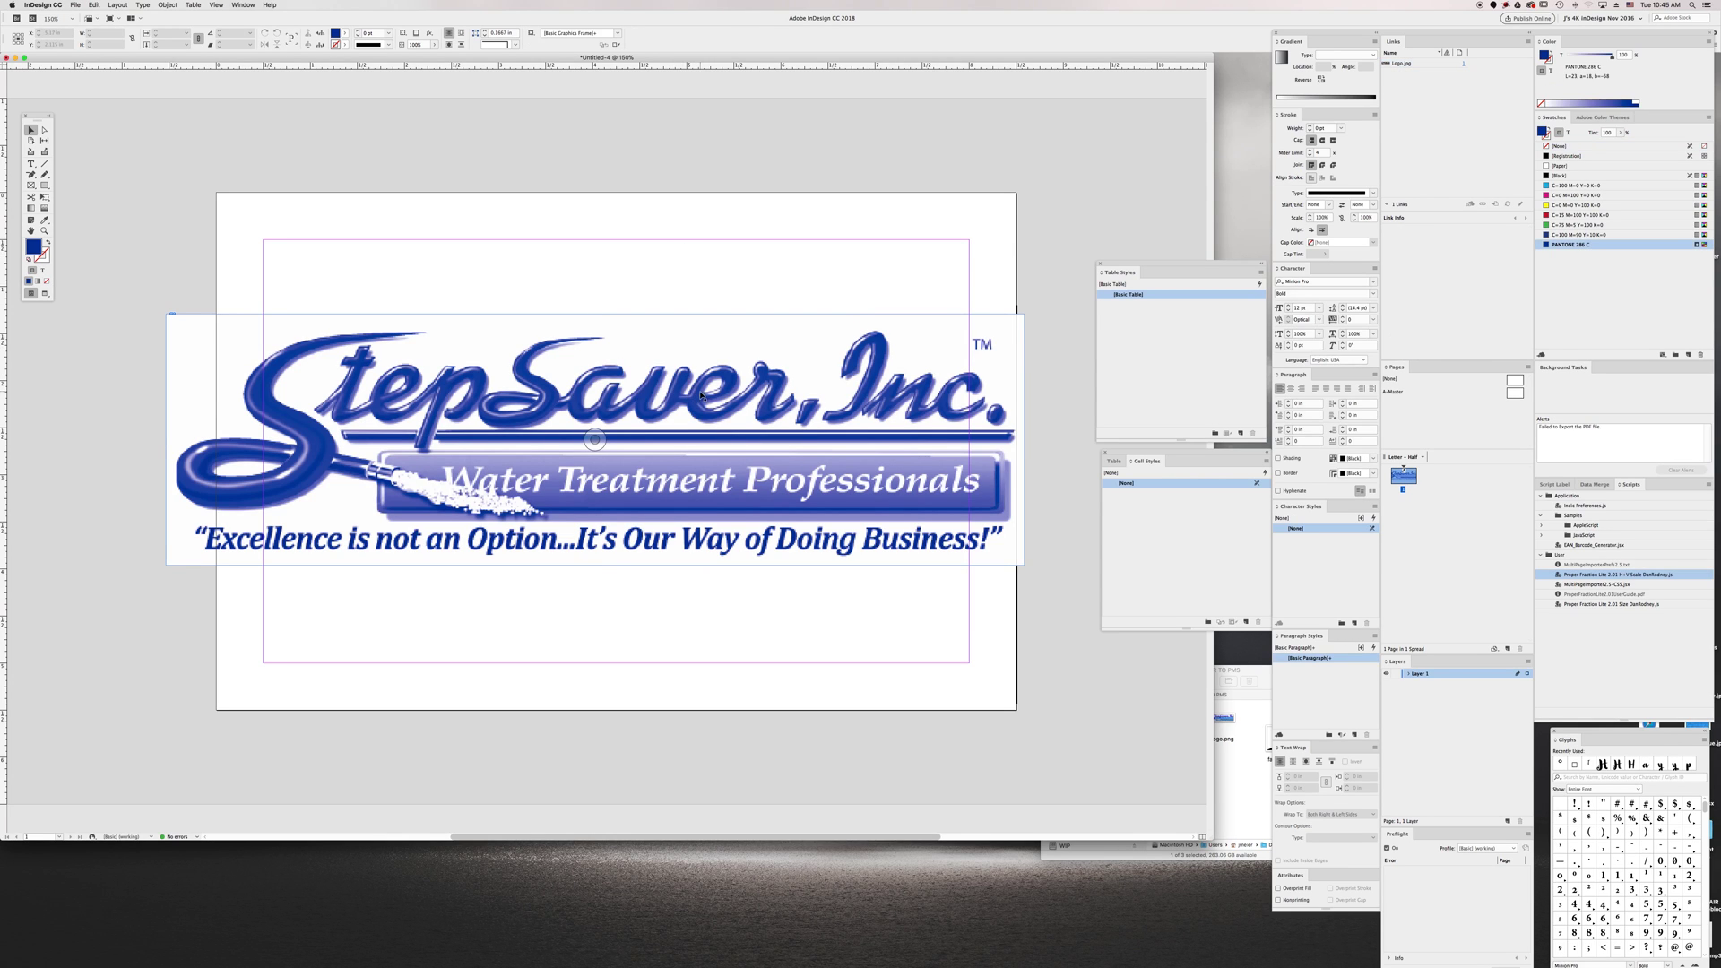
left_click(703, 397)
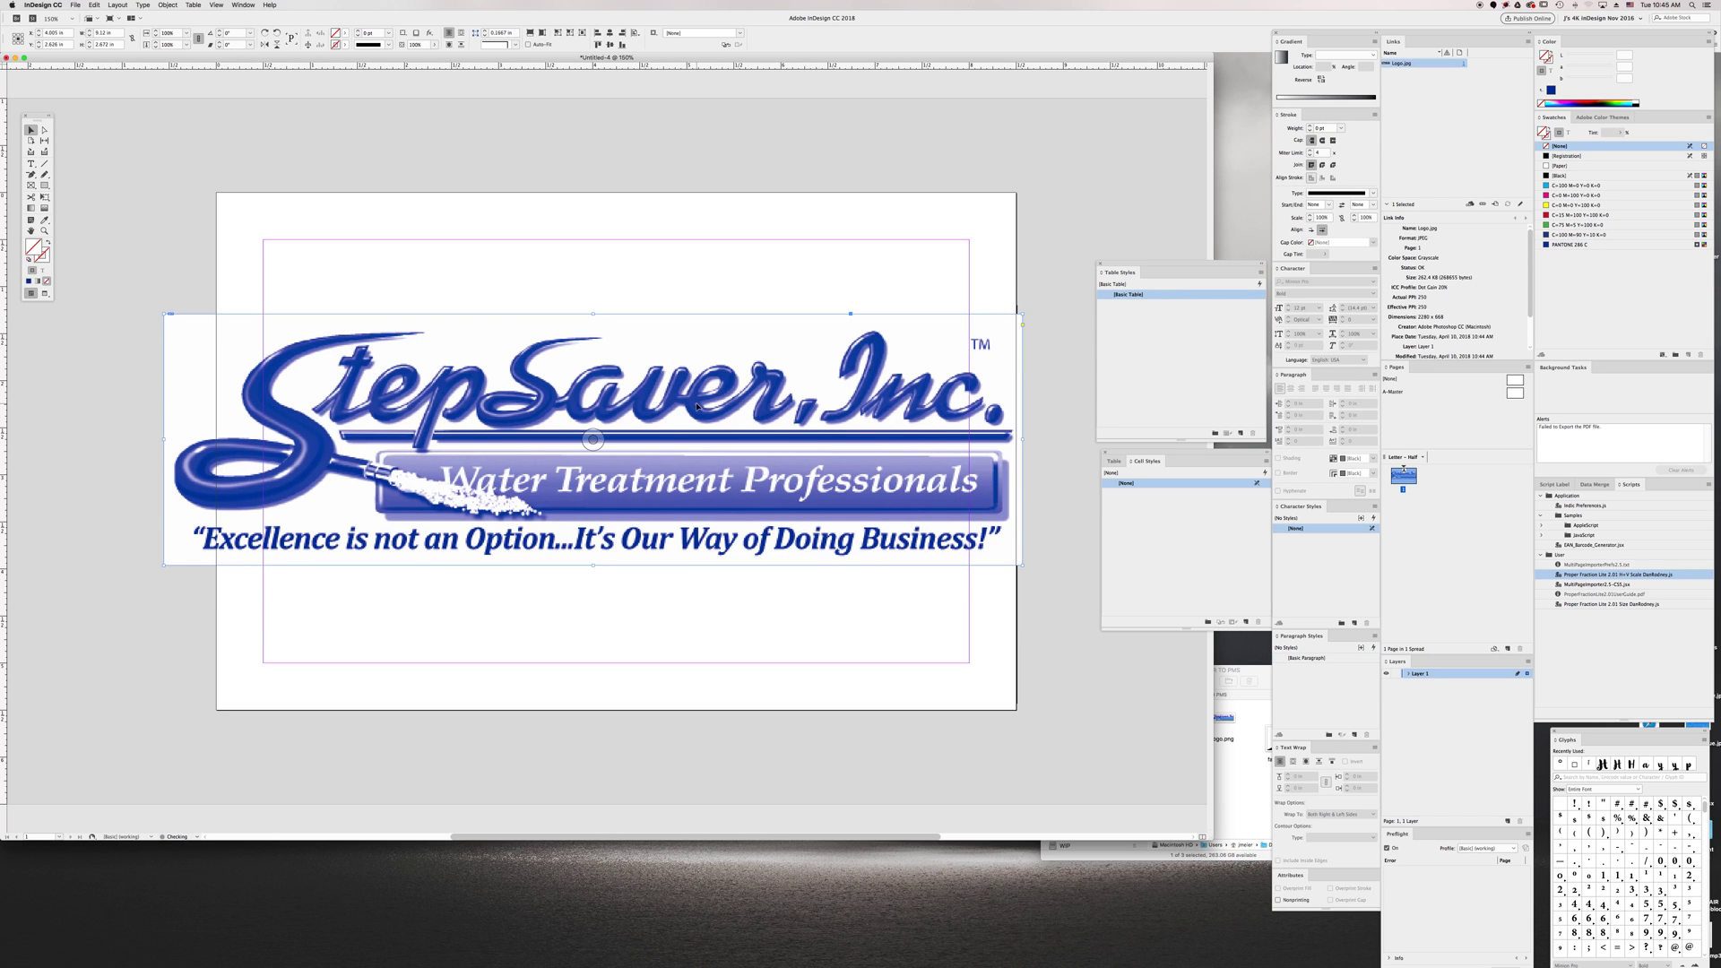
left_click_drag(698, 406, 689, 410)
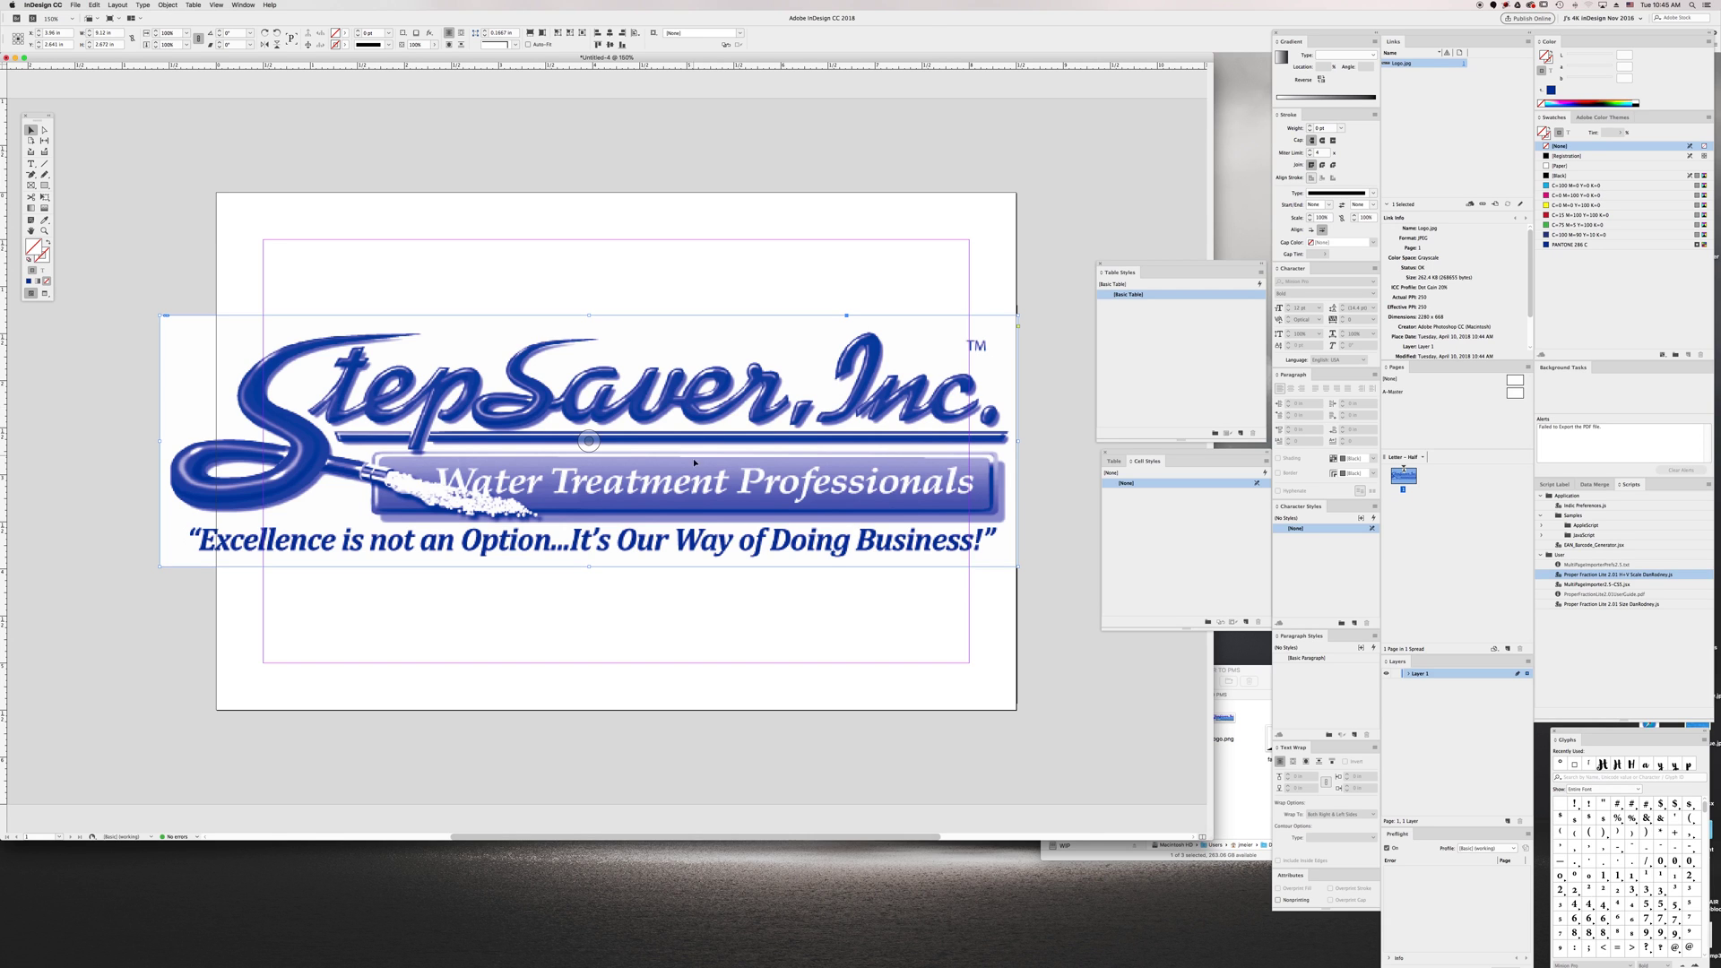
left_click(1240, 770)
Open face.jpg in Photoshop and convert it to Grayscale, discarding colour
double_click(1285, 734)
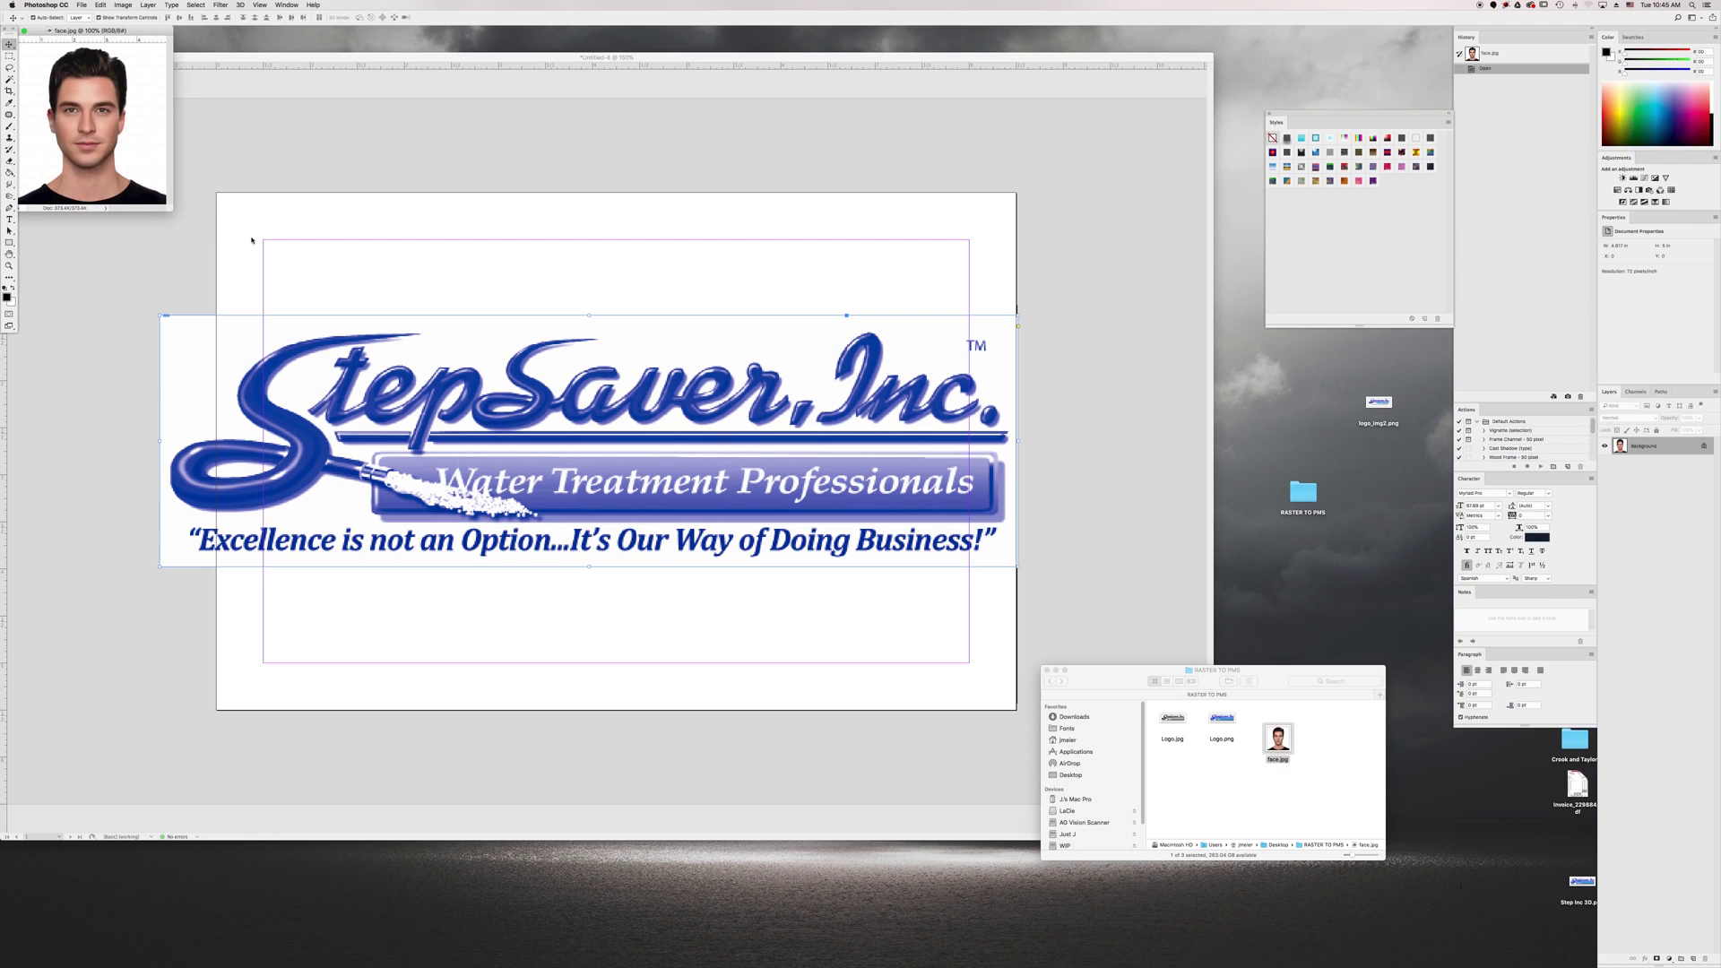
left_click_drag(161, 35, 613, 255)
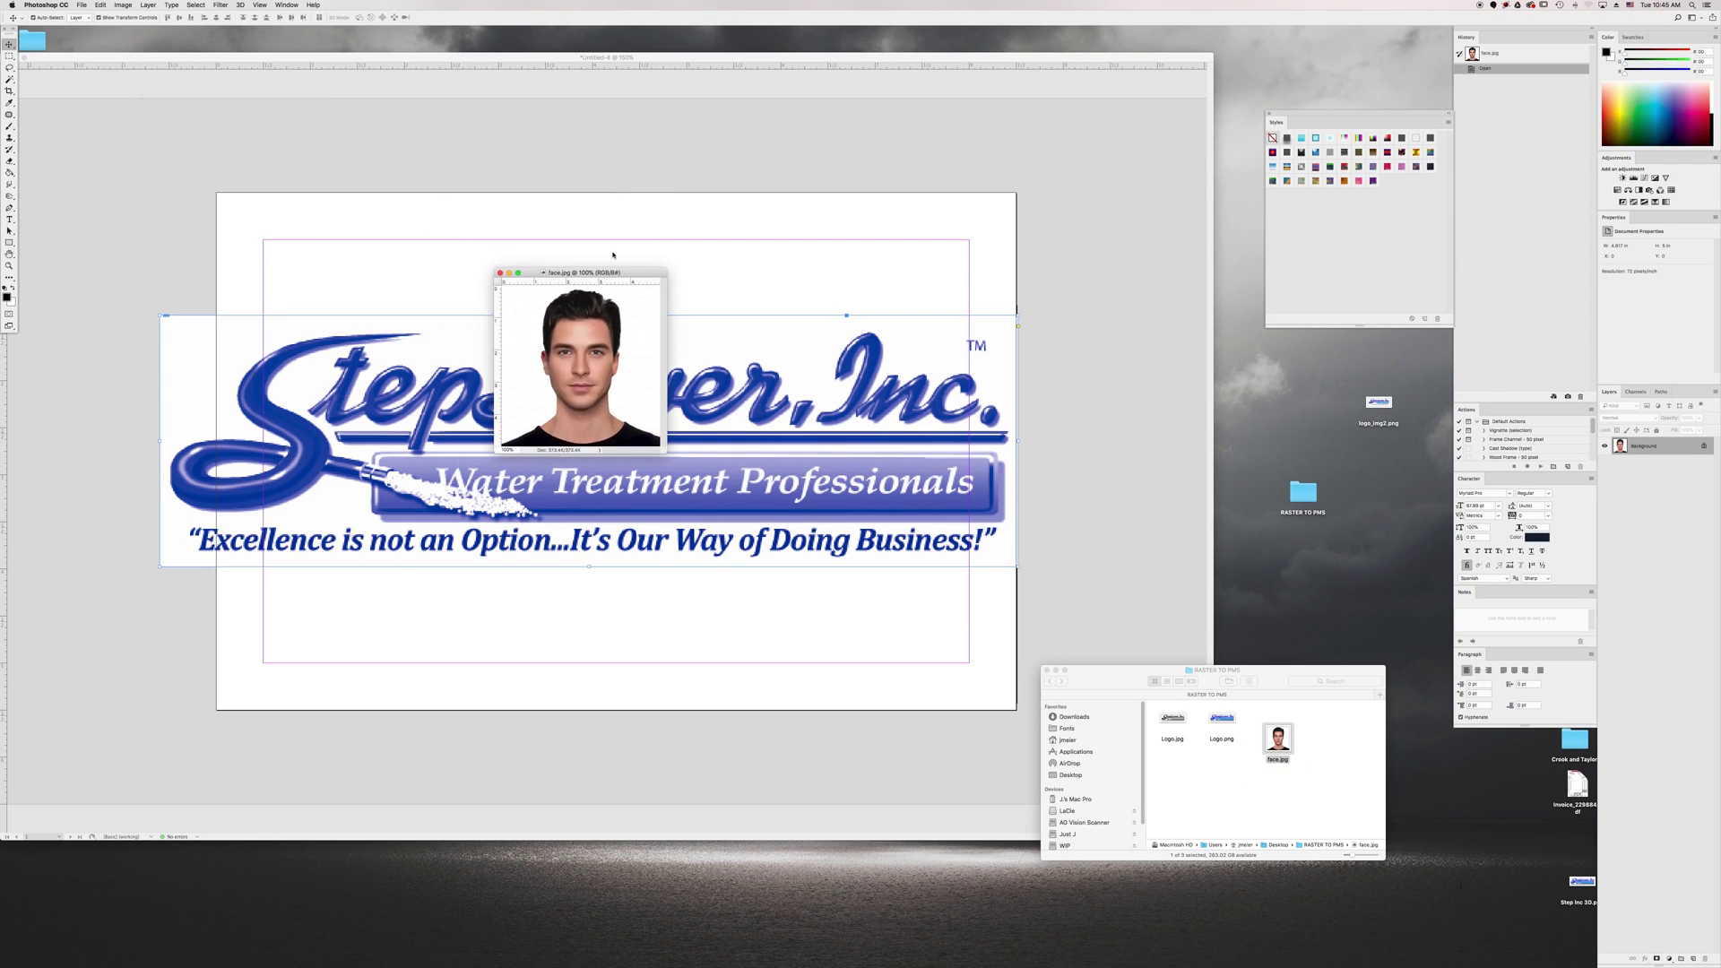
left_click(122, 4)
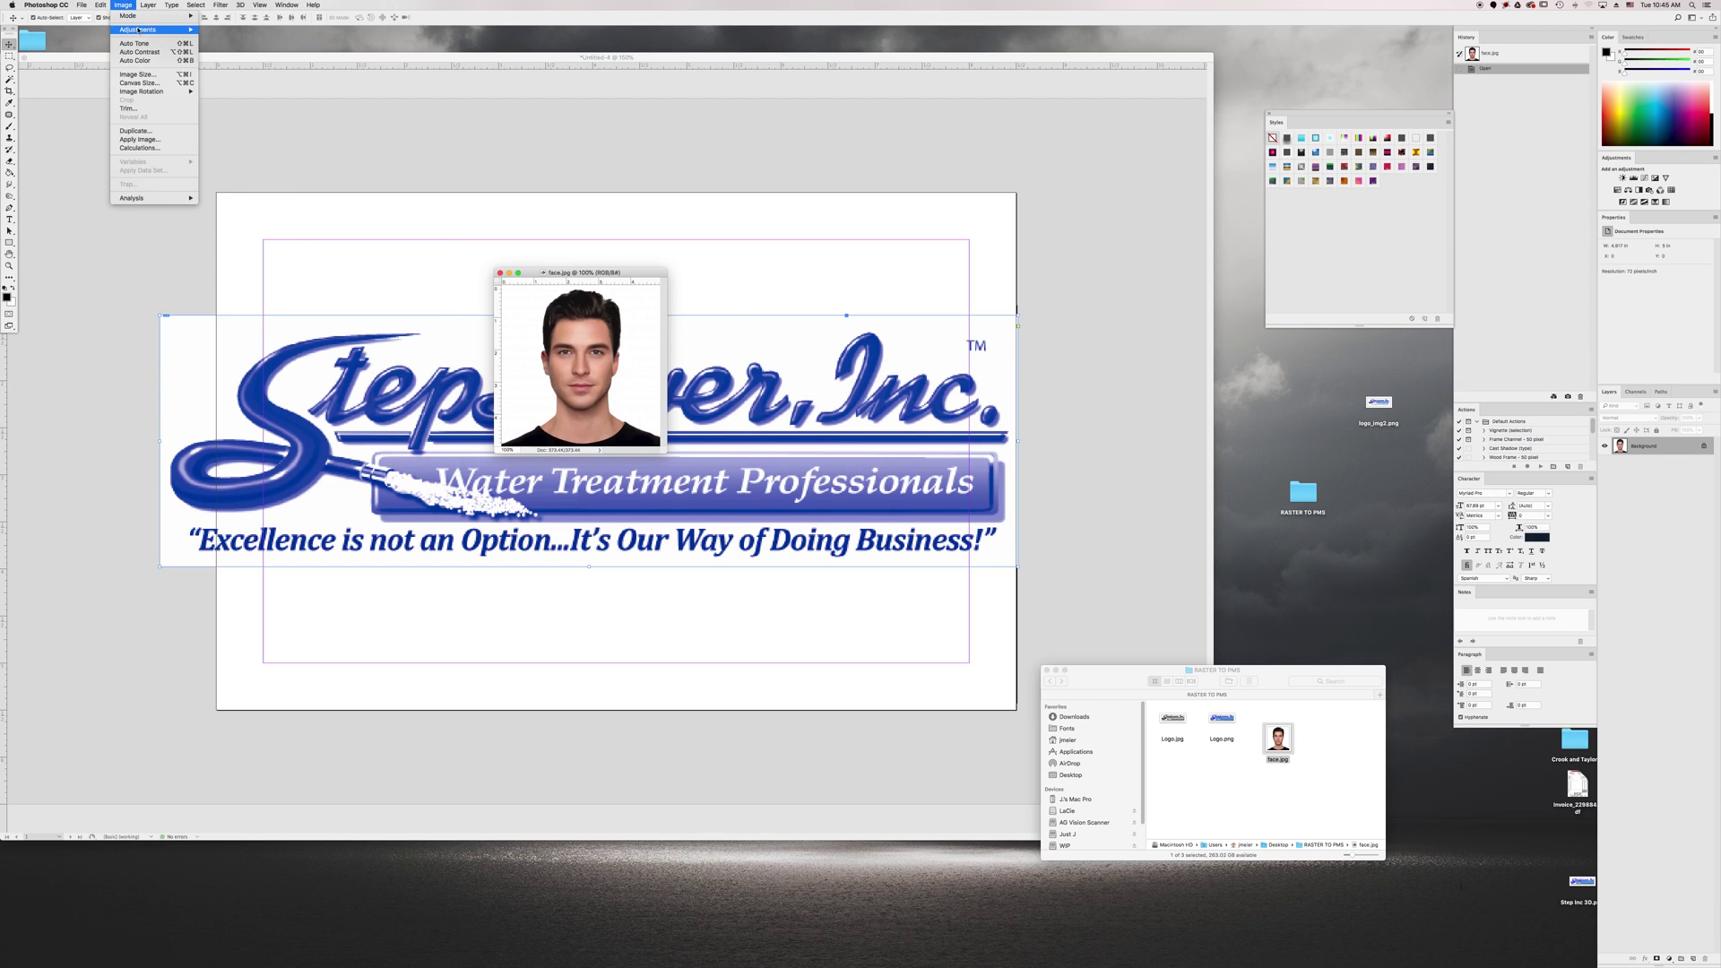
mouse_move(152, 16)
left_click(235, 28)
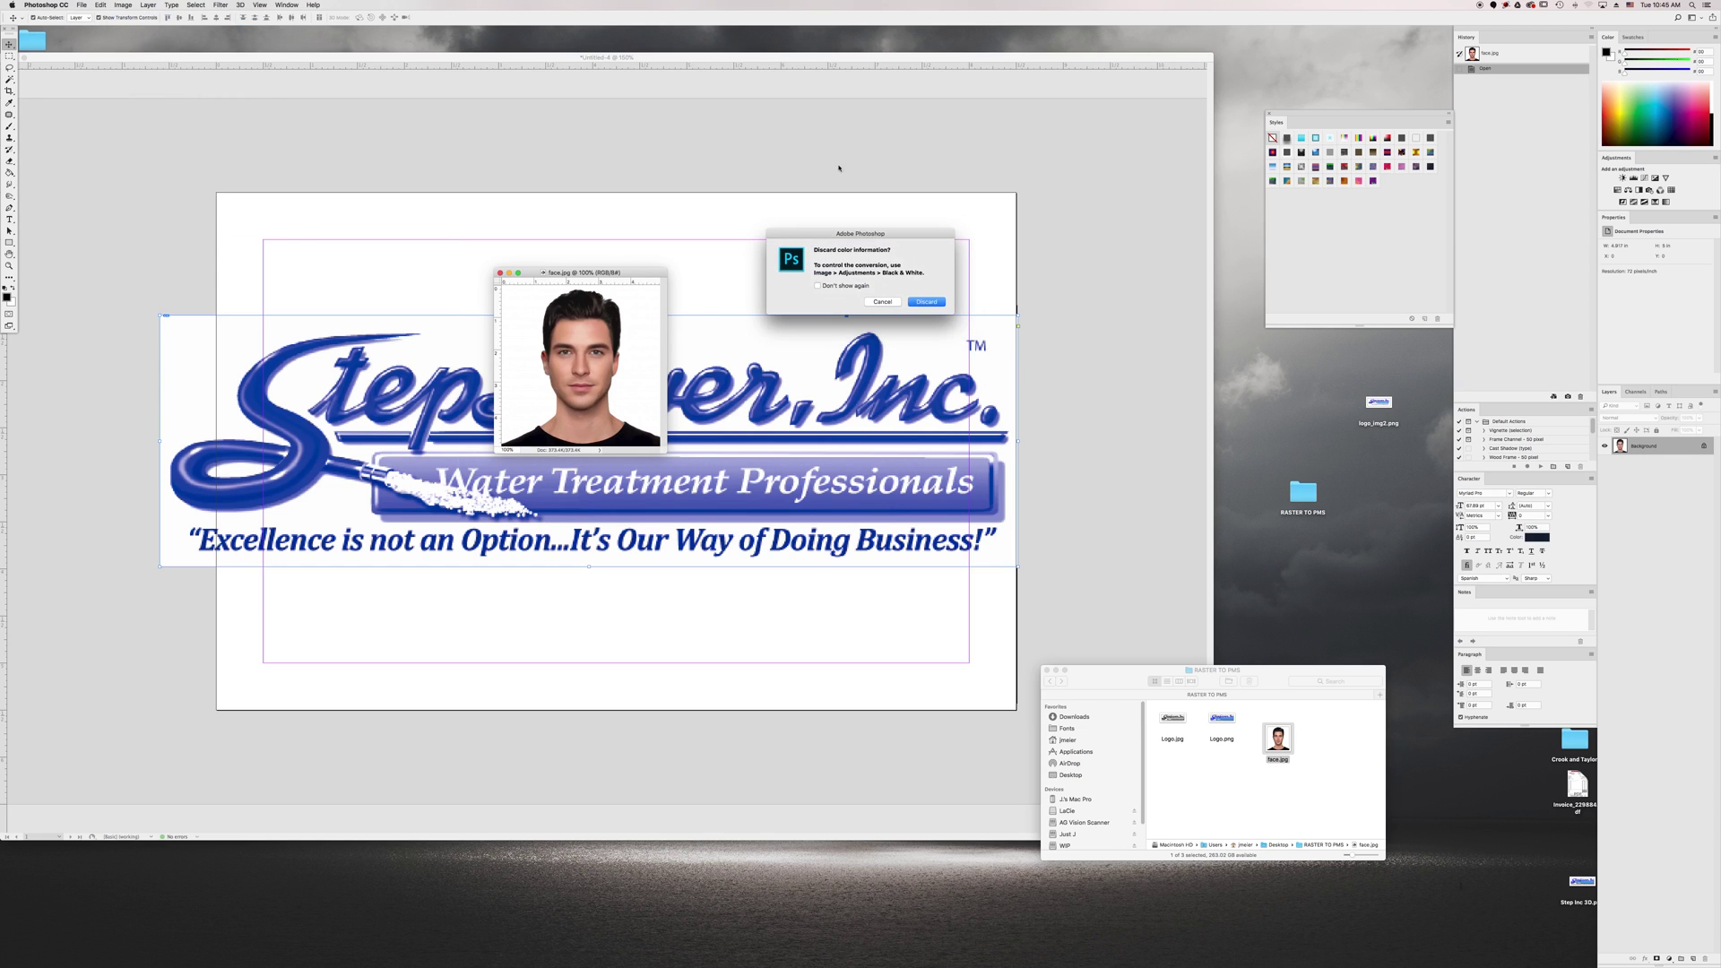
left_click(926, 302)
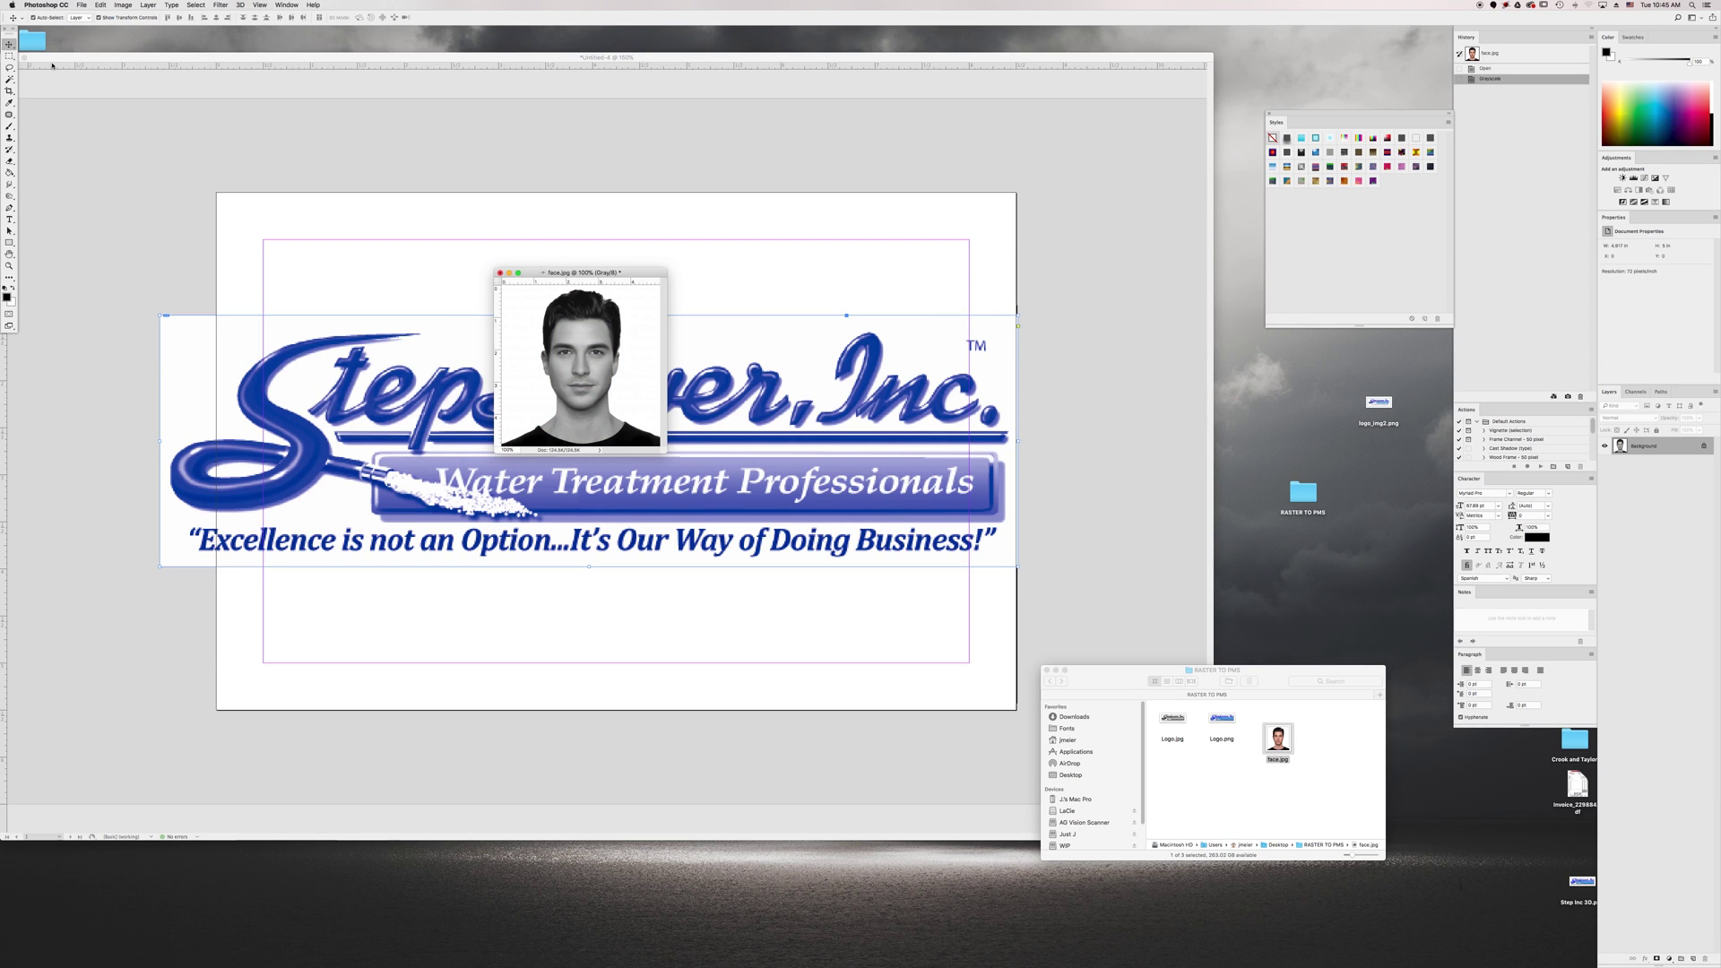
Save the grayscale portrait as JPEG facebw.jpg and close it
left_click(81, 6)
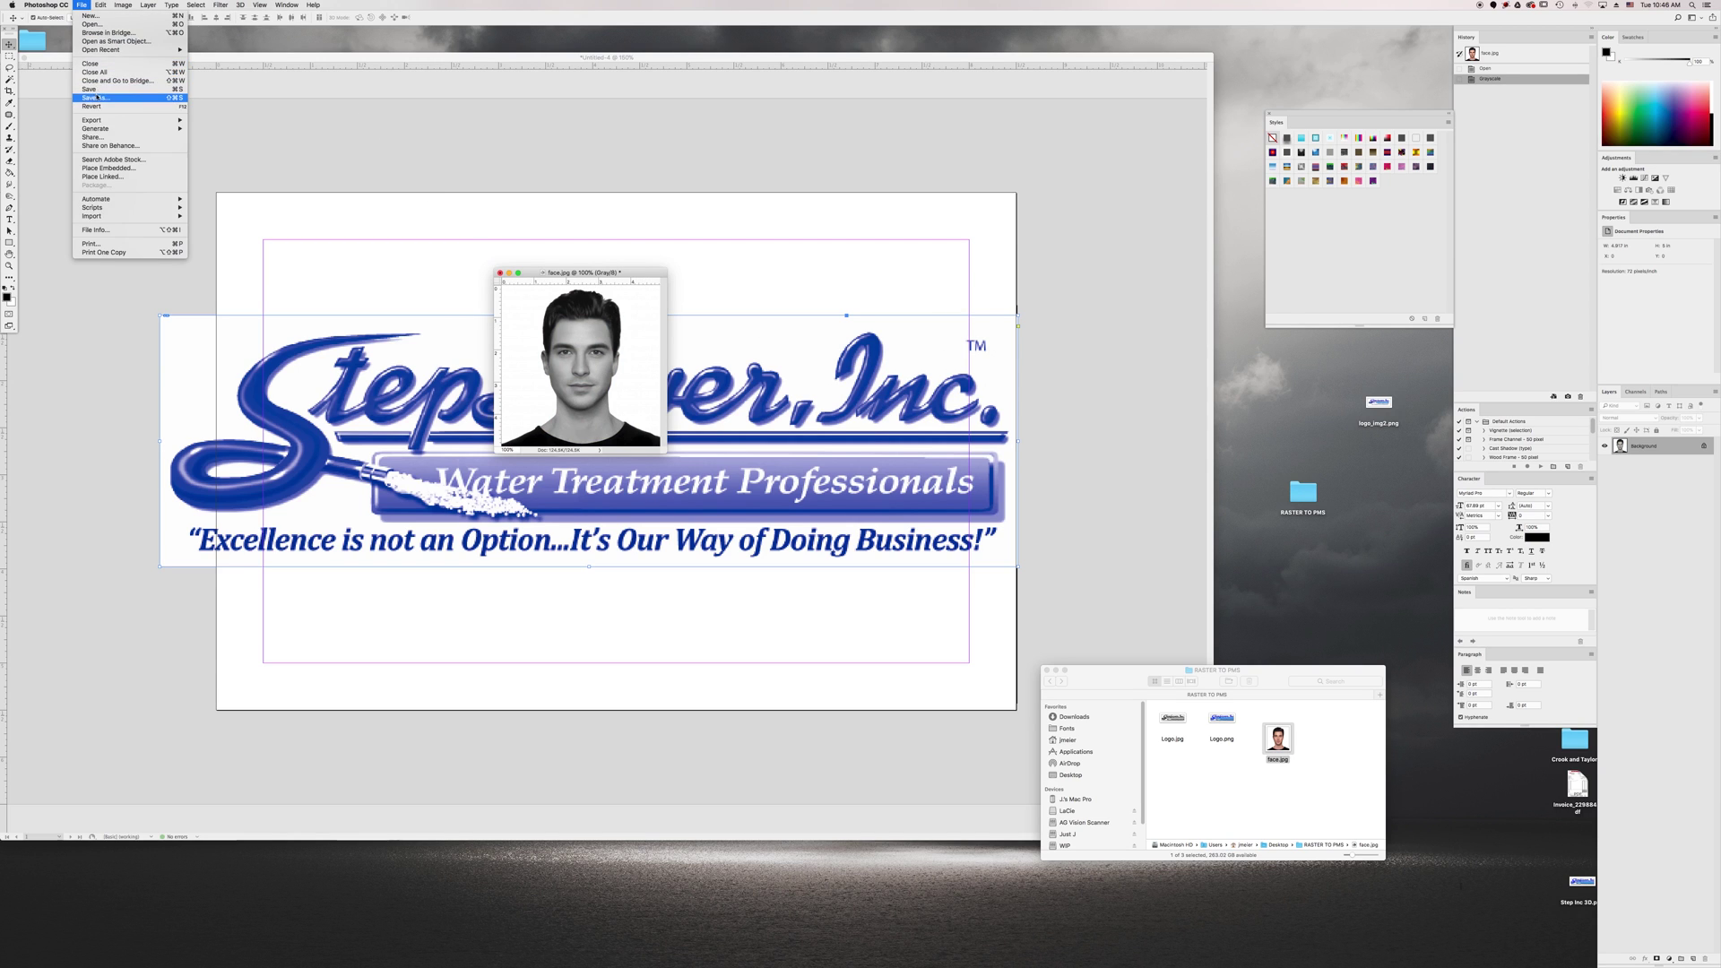
left_click(91, 101)
key("Right")
type("bw")
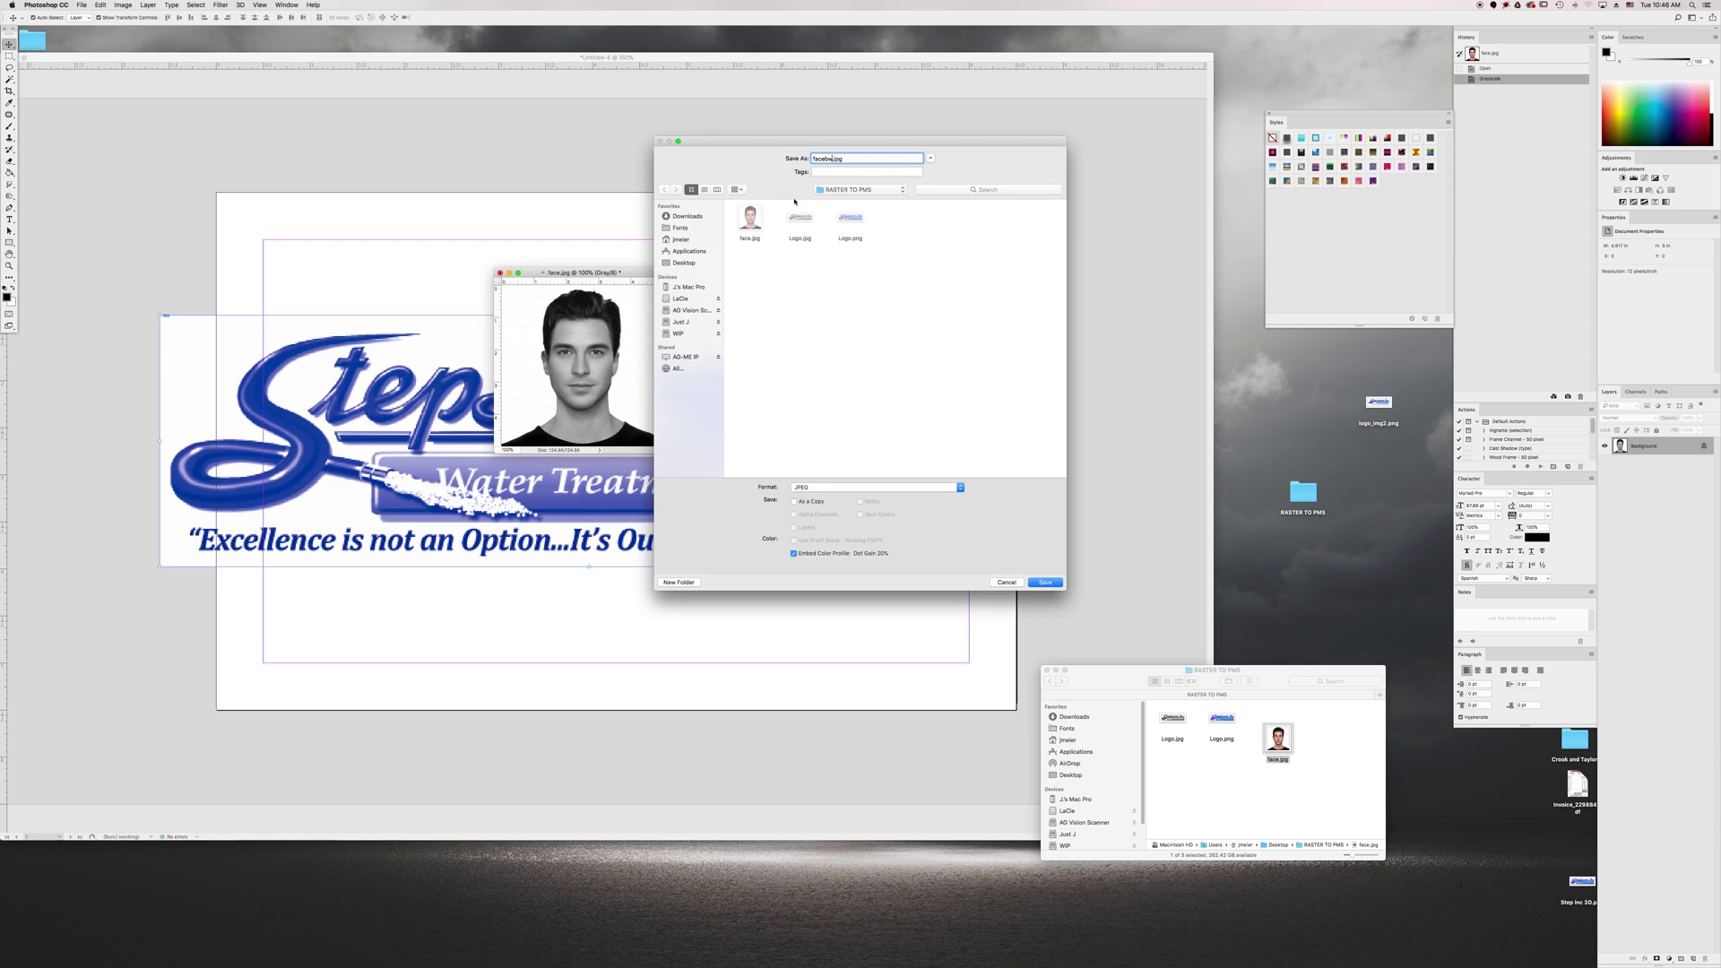
left_click(1046, 582)
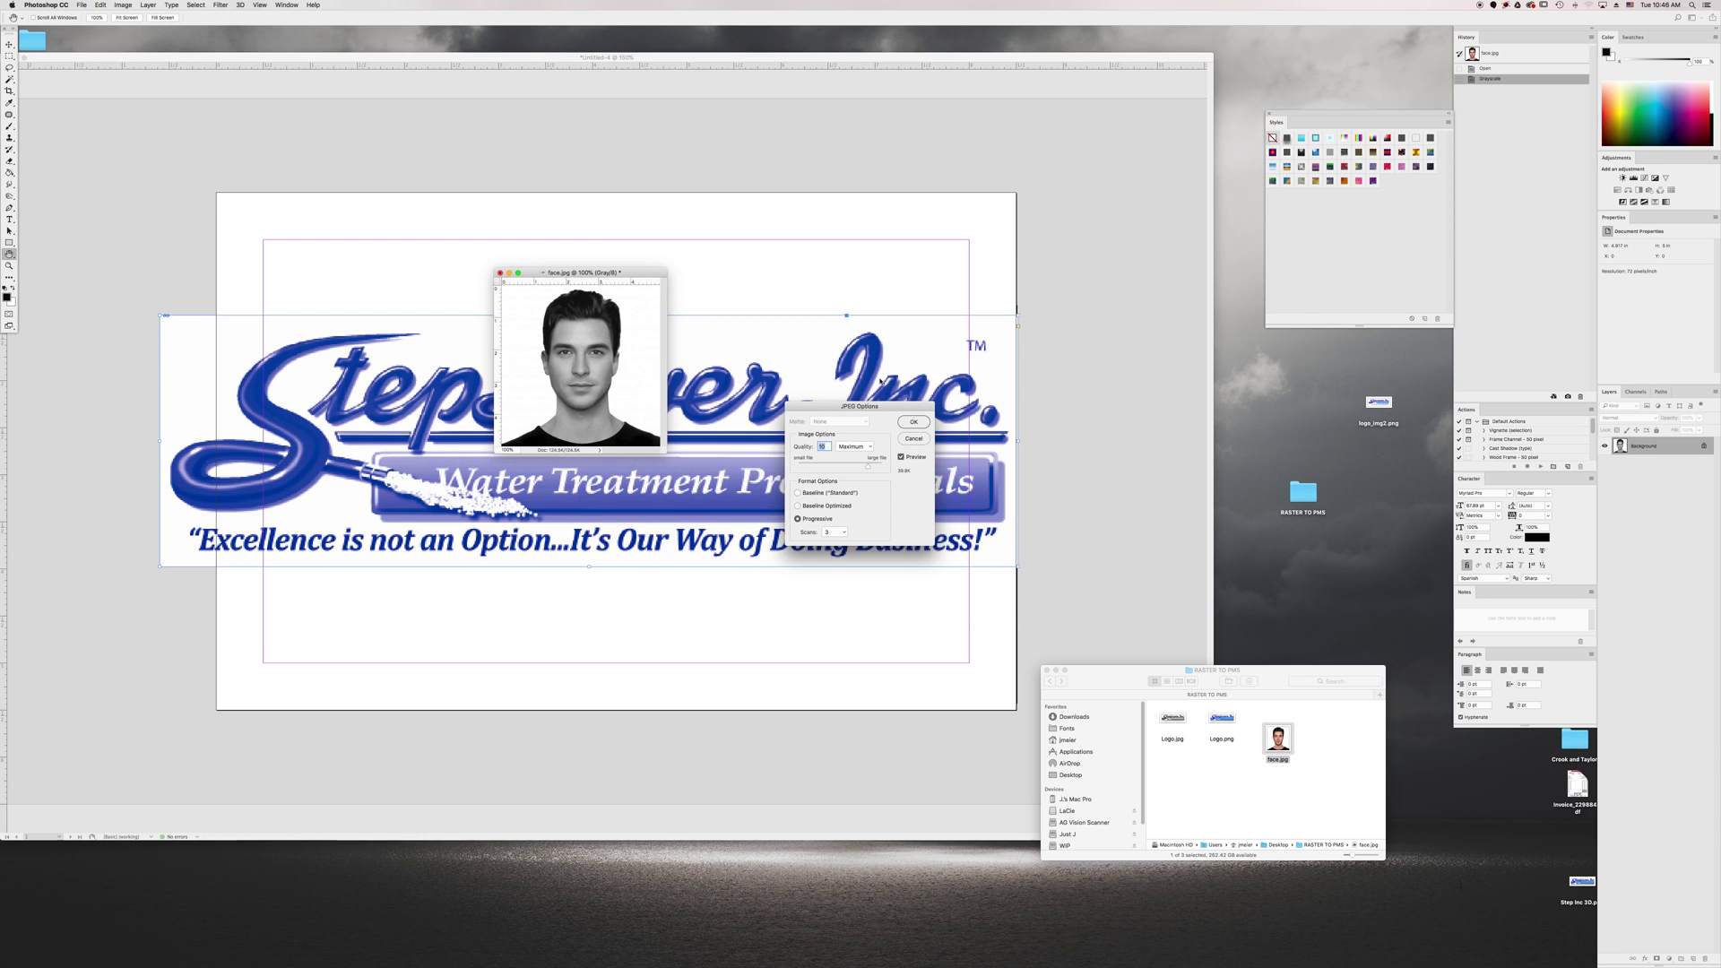
key("Return")
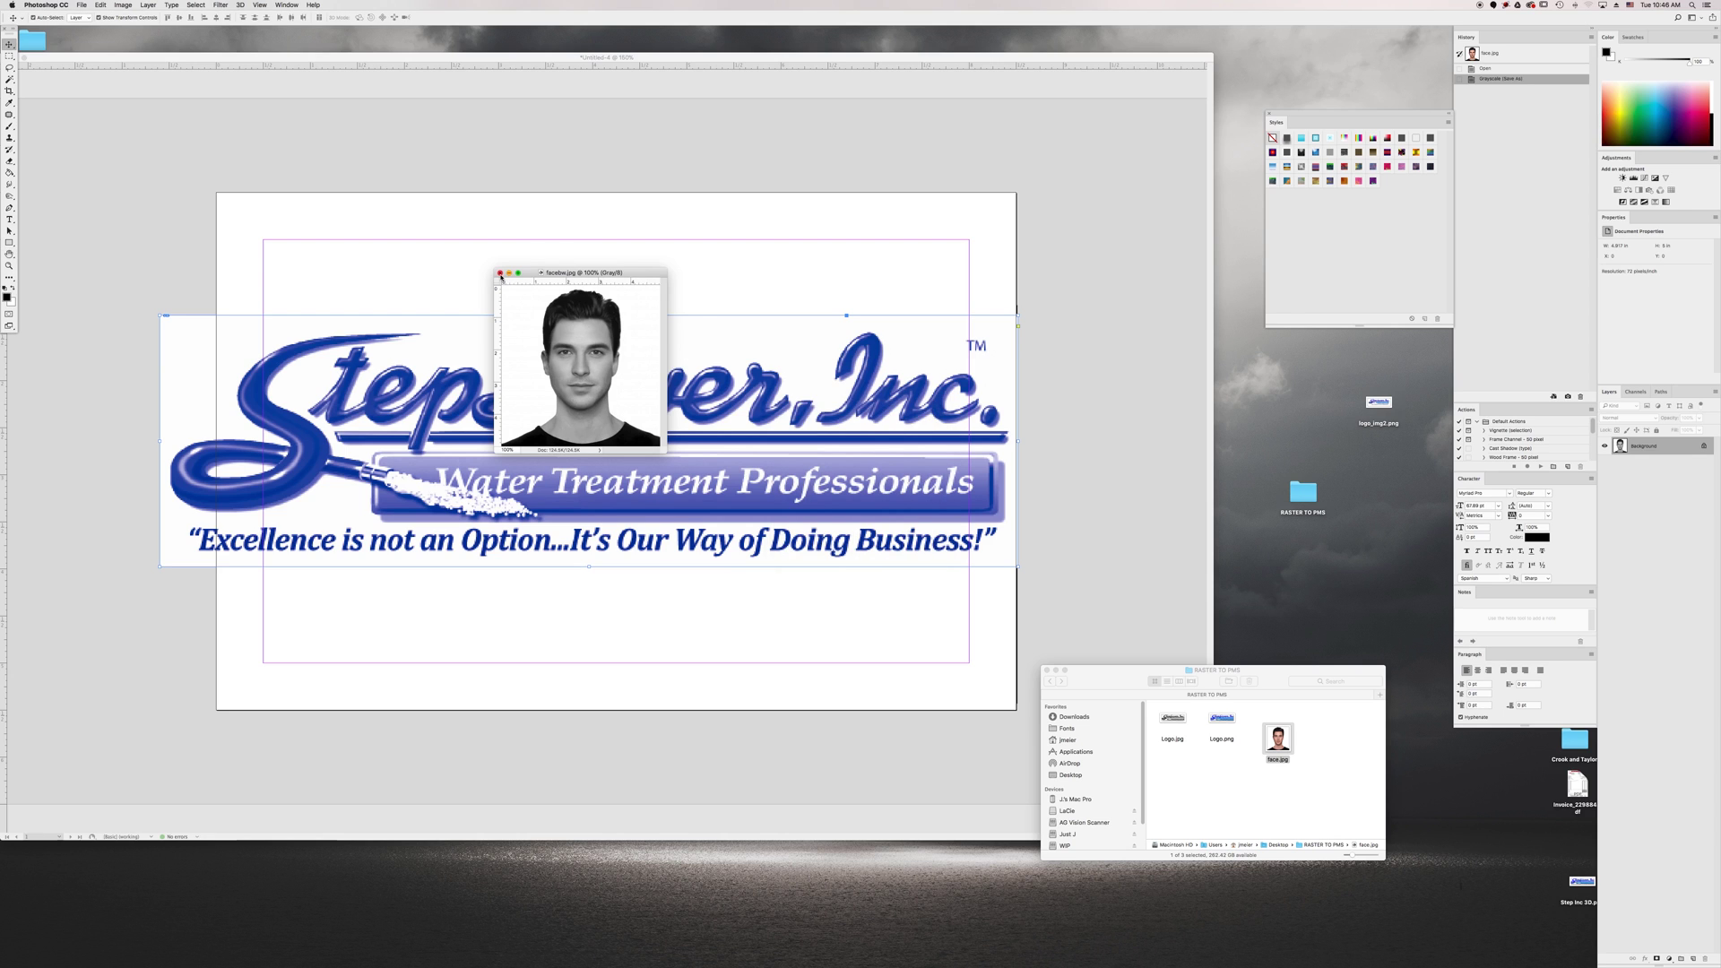
left_click(500, 274)
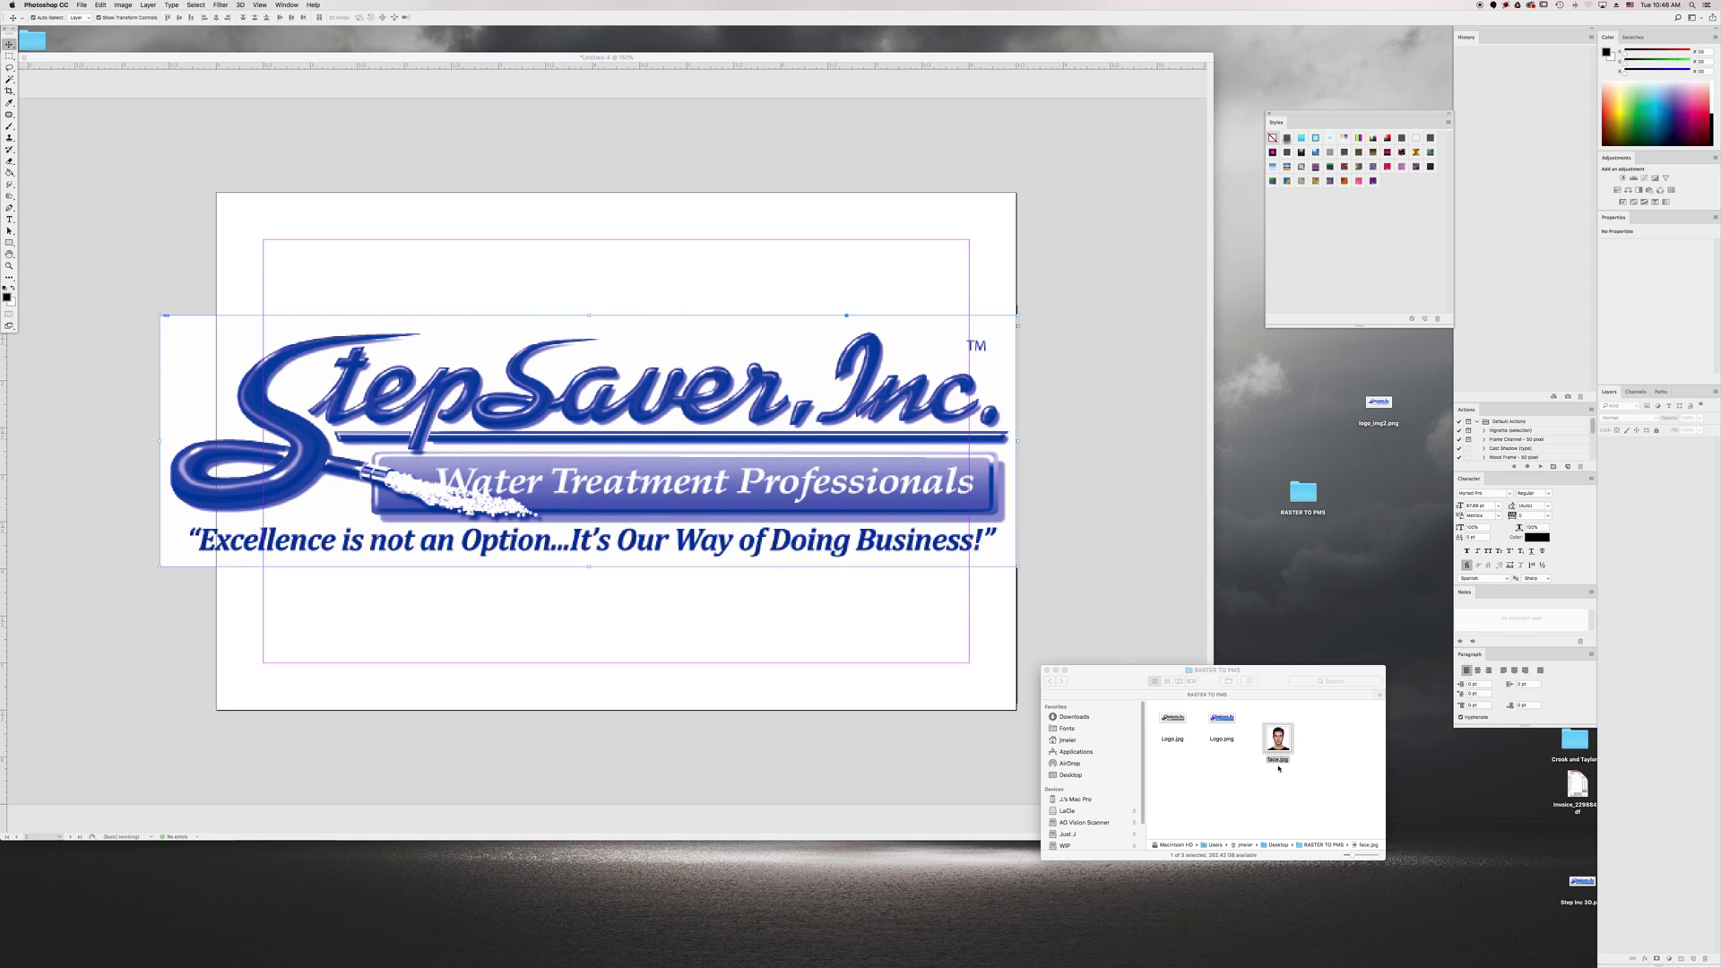
left_click(1280, 769)
Place facebw.jpg over the logo, position its frame, and set the frame fill to [None]
left_click(1176, 769)
left_click_drag(1177, 769, 578, 617)
left_click_drag(758, 645, 625, 296)
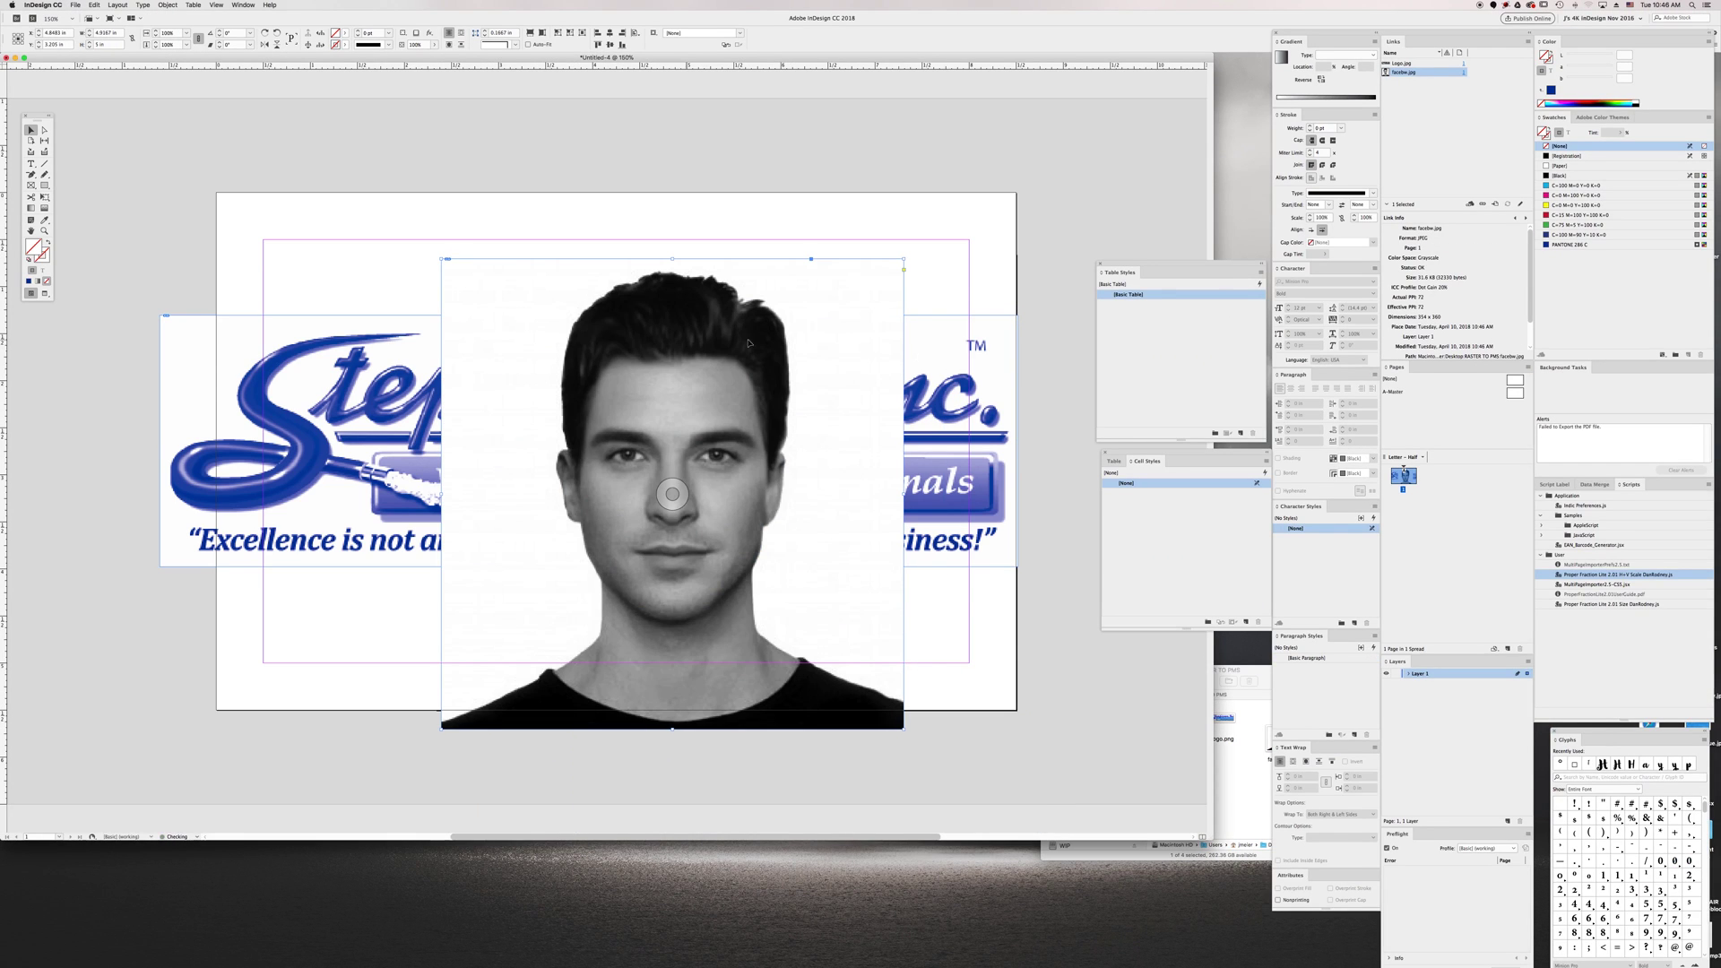
left_click(1595, 244)
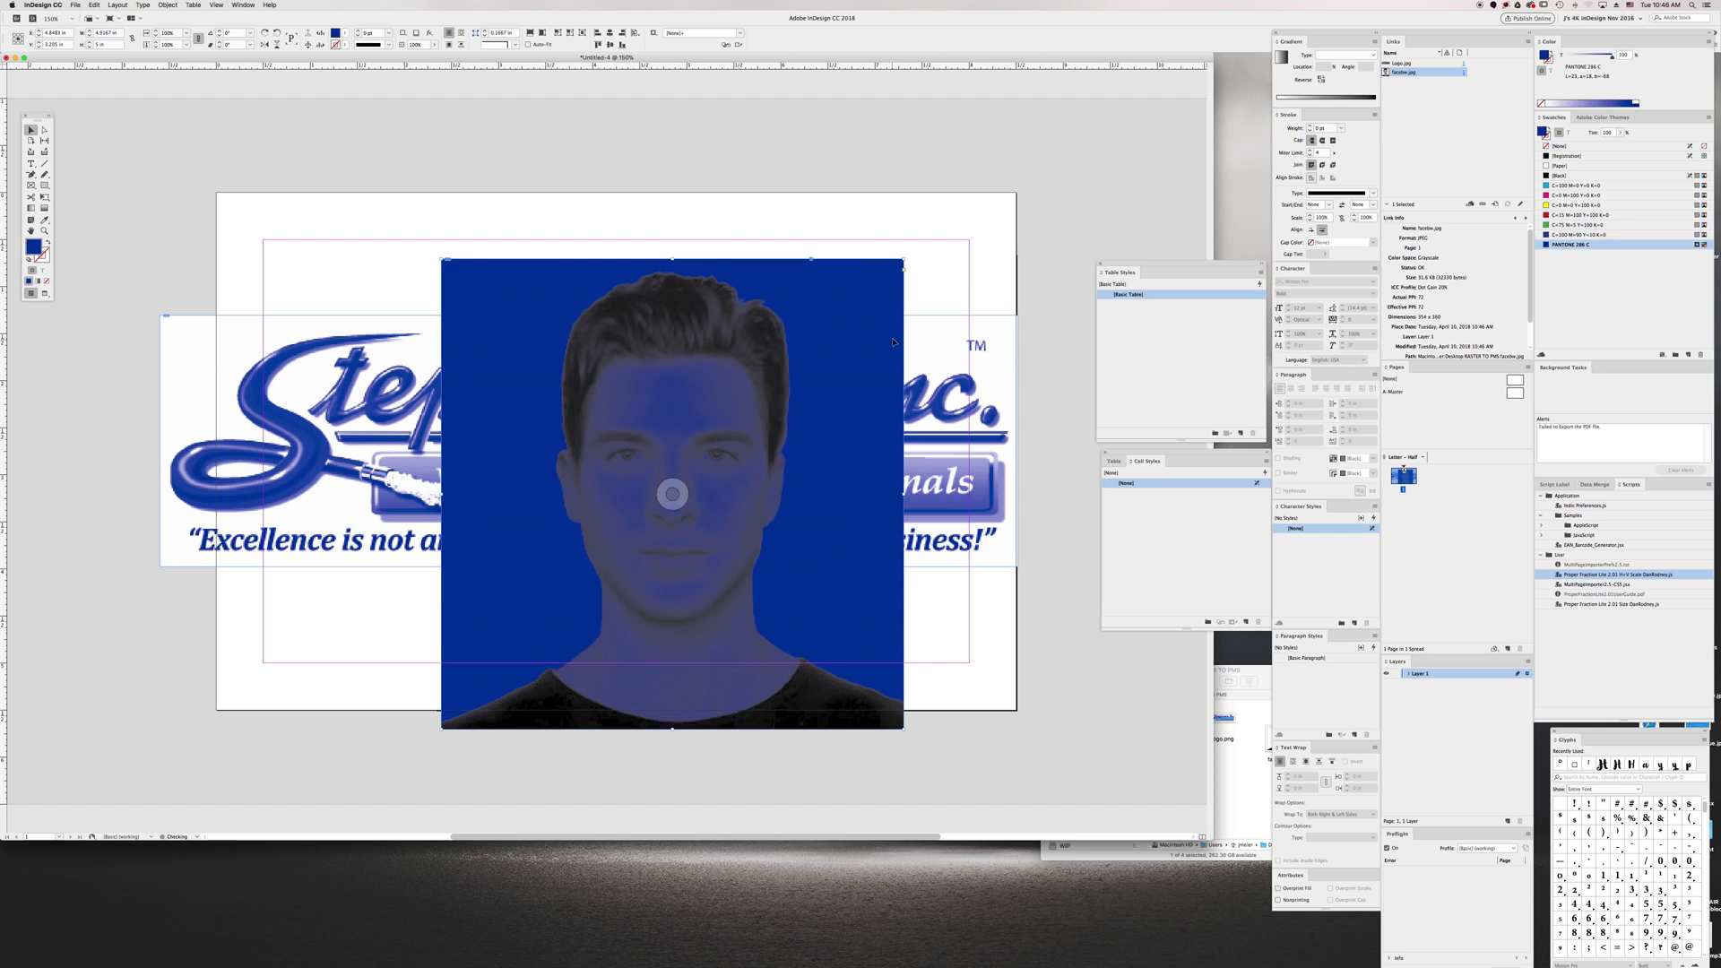
left_click_drag(821, 293, 761, 239)
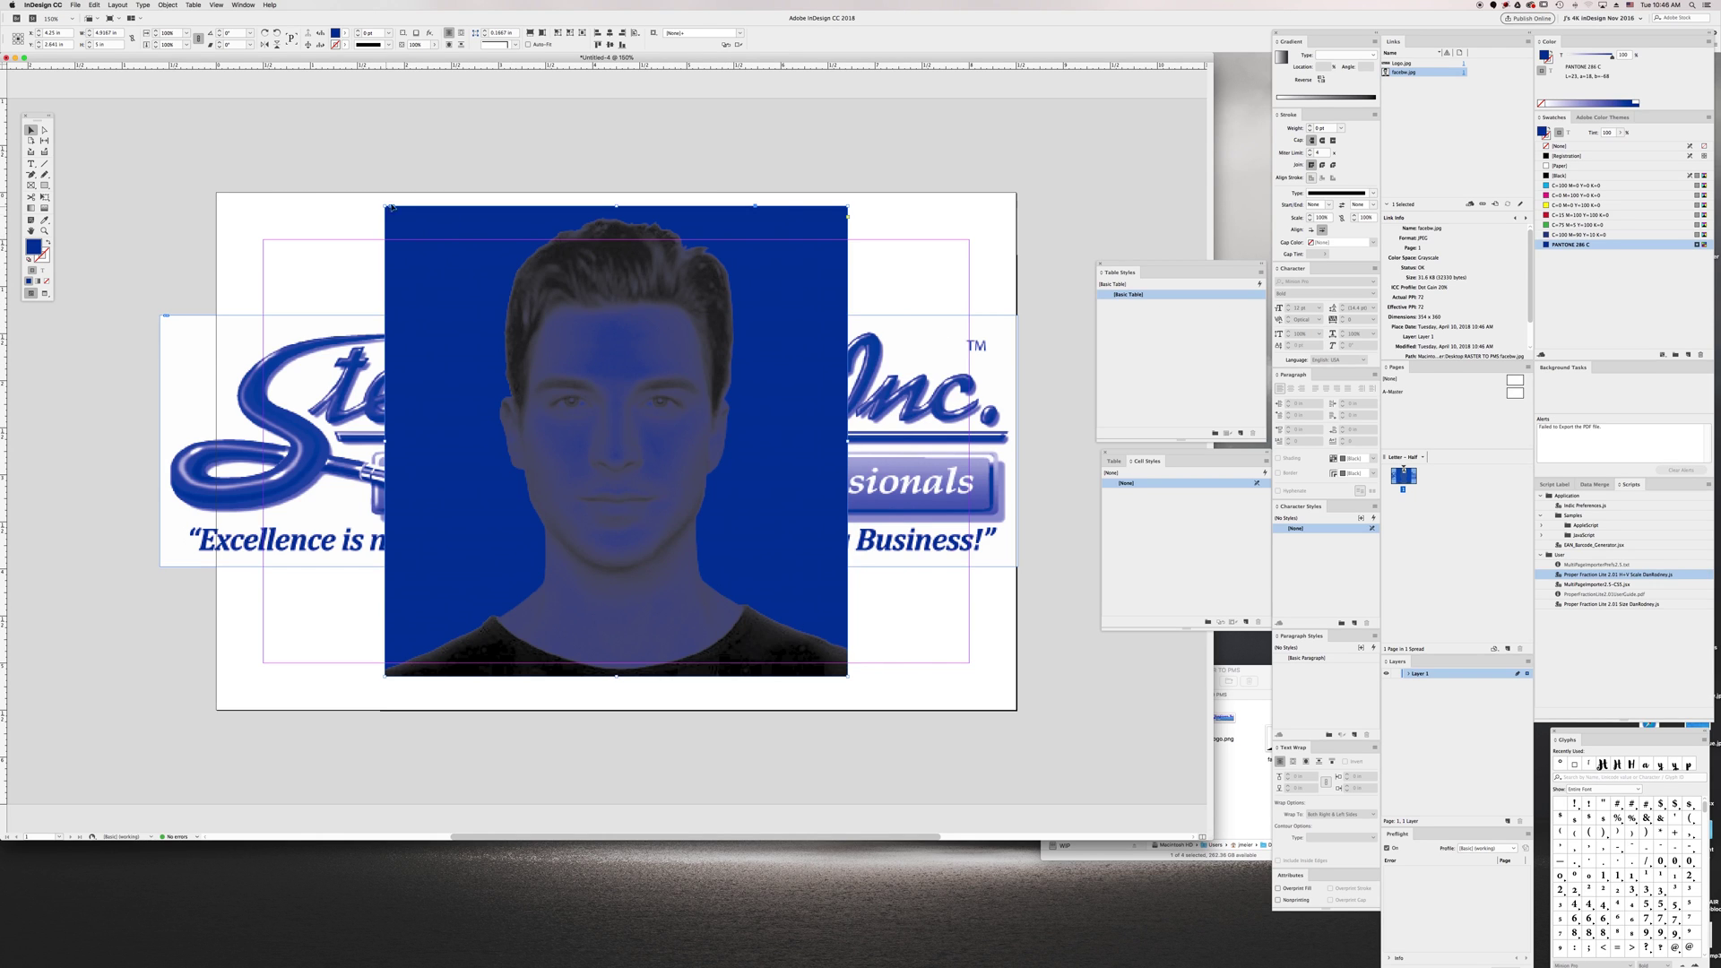
left_click_drag(384, 205, 227, 161)
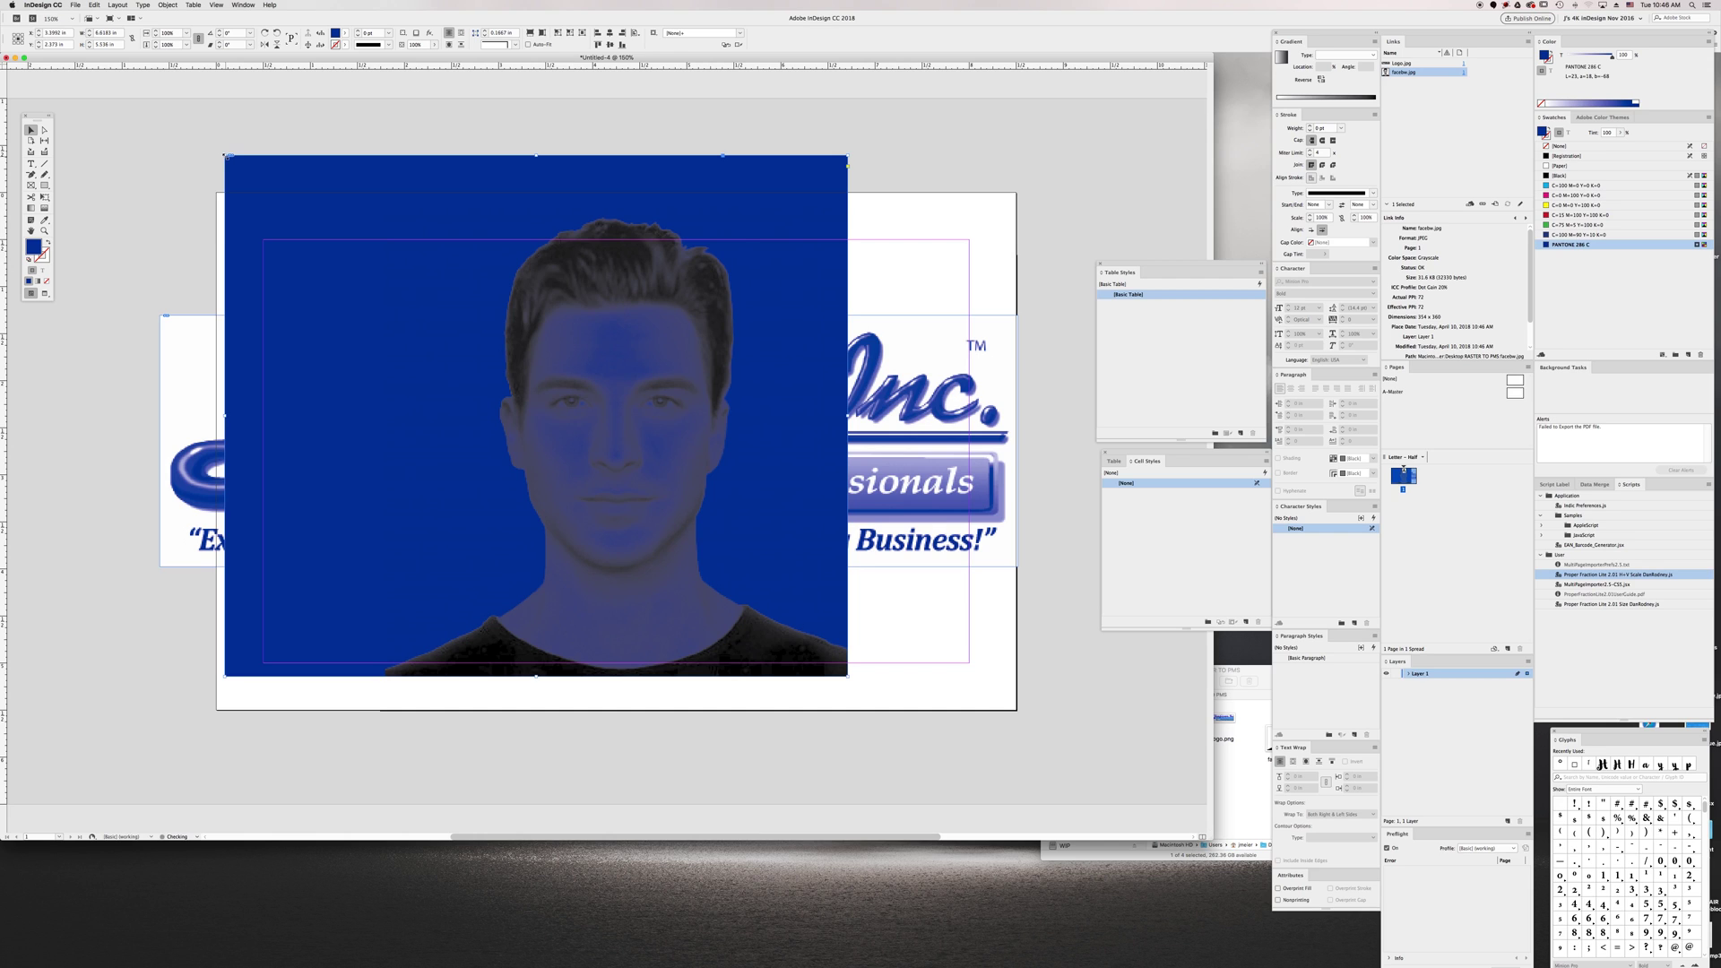
key("super+z")
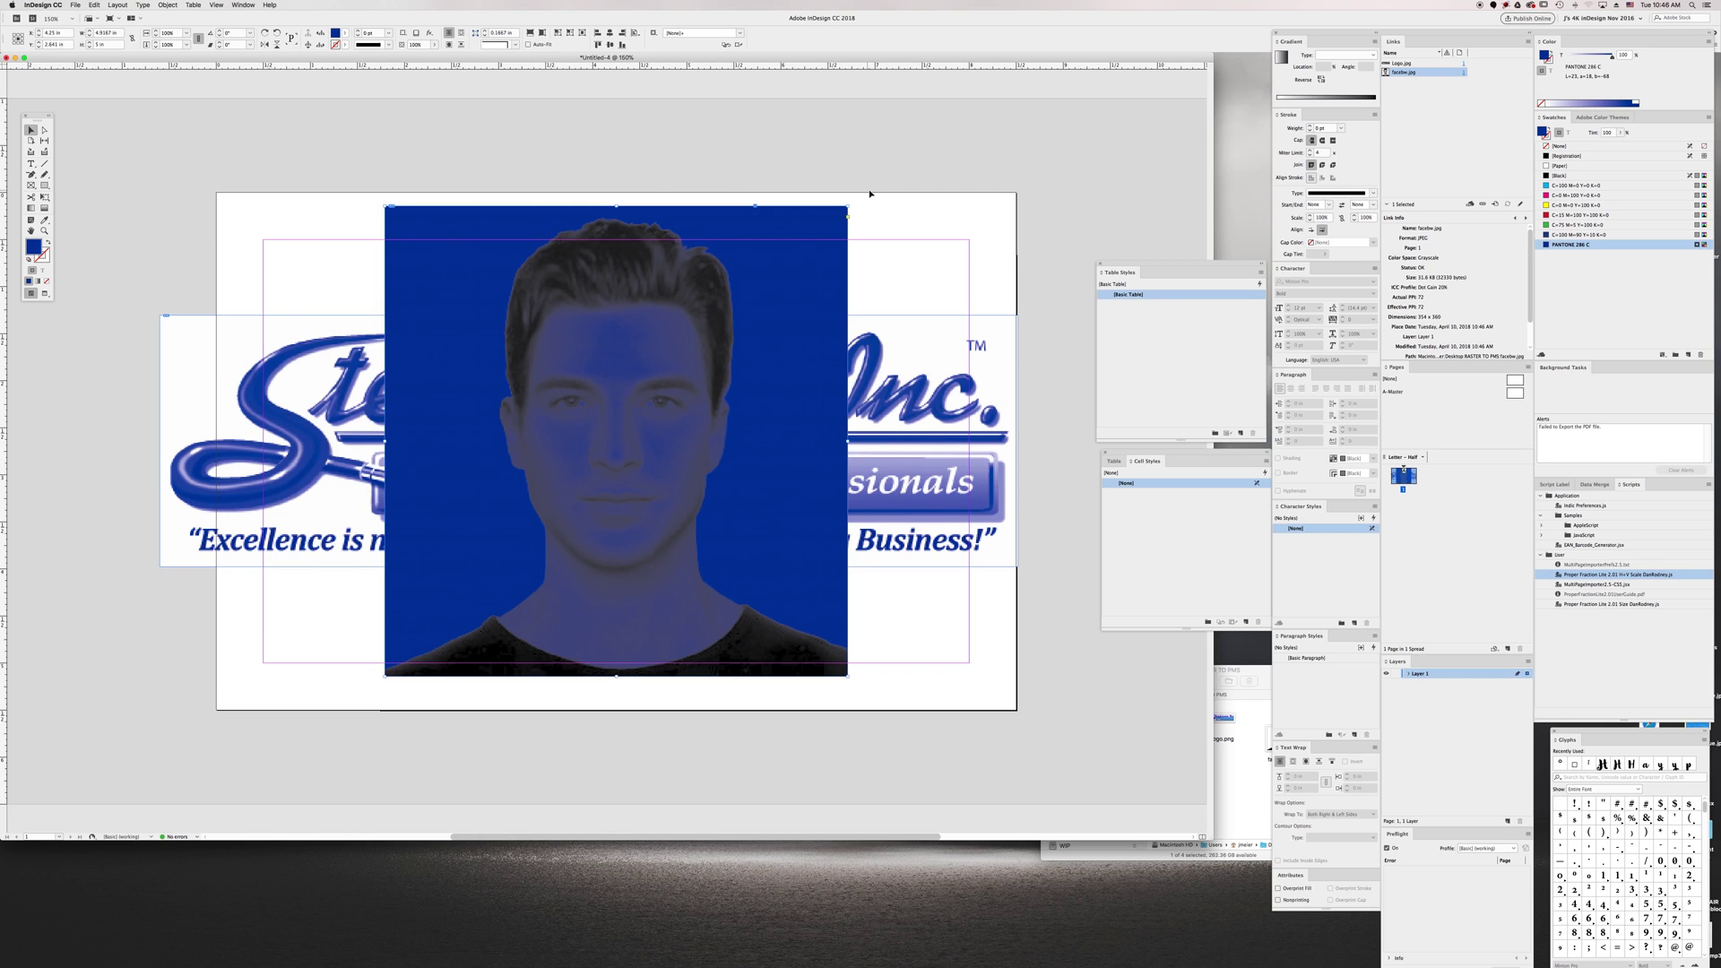
left_click(1559, 146)
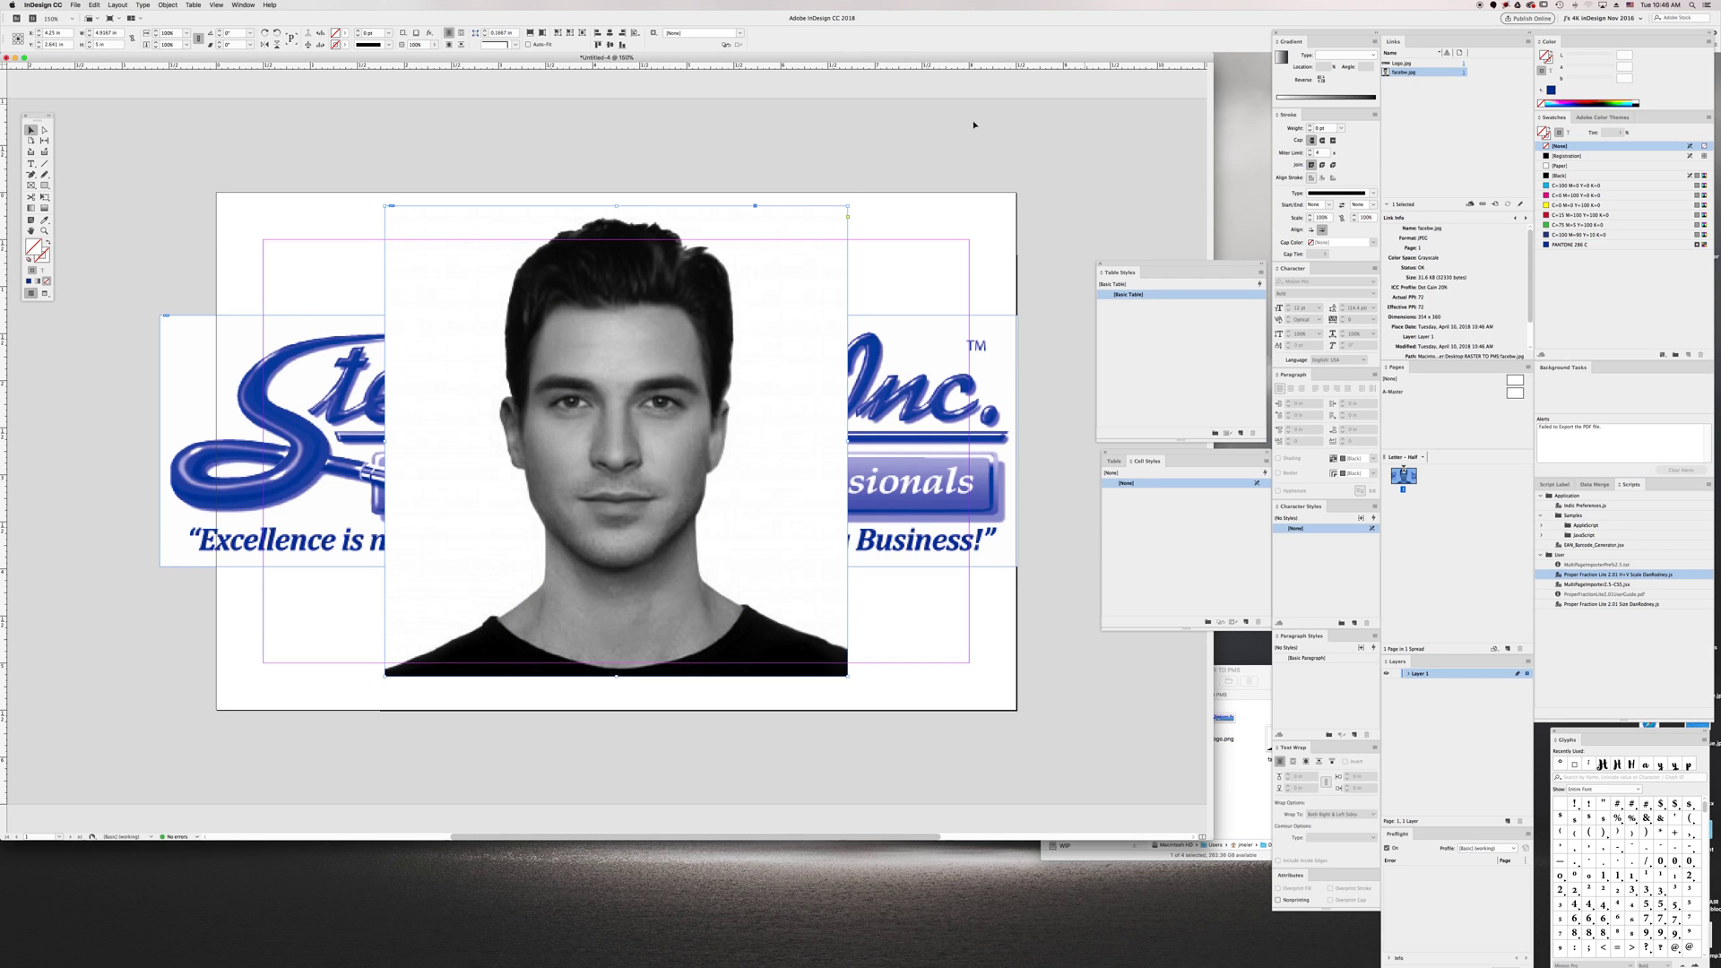
Select the face image content and tint it PANTONE 286 C after trying other swatches
left_click(45, 131)
key("Escape")
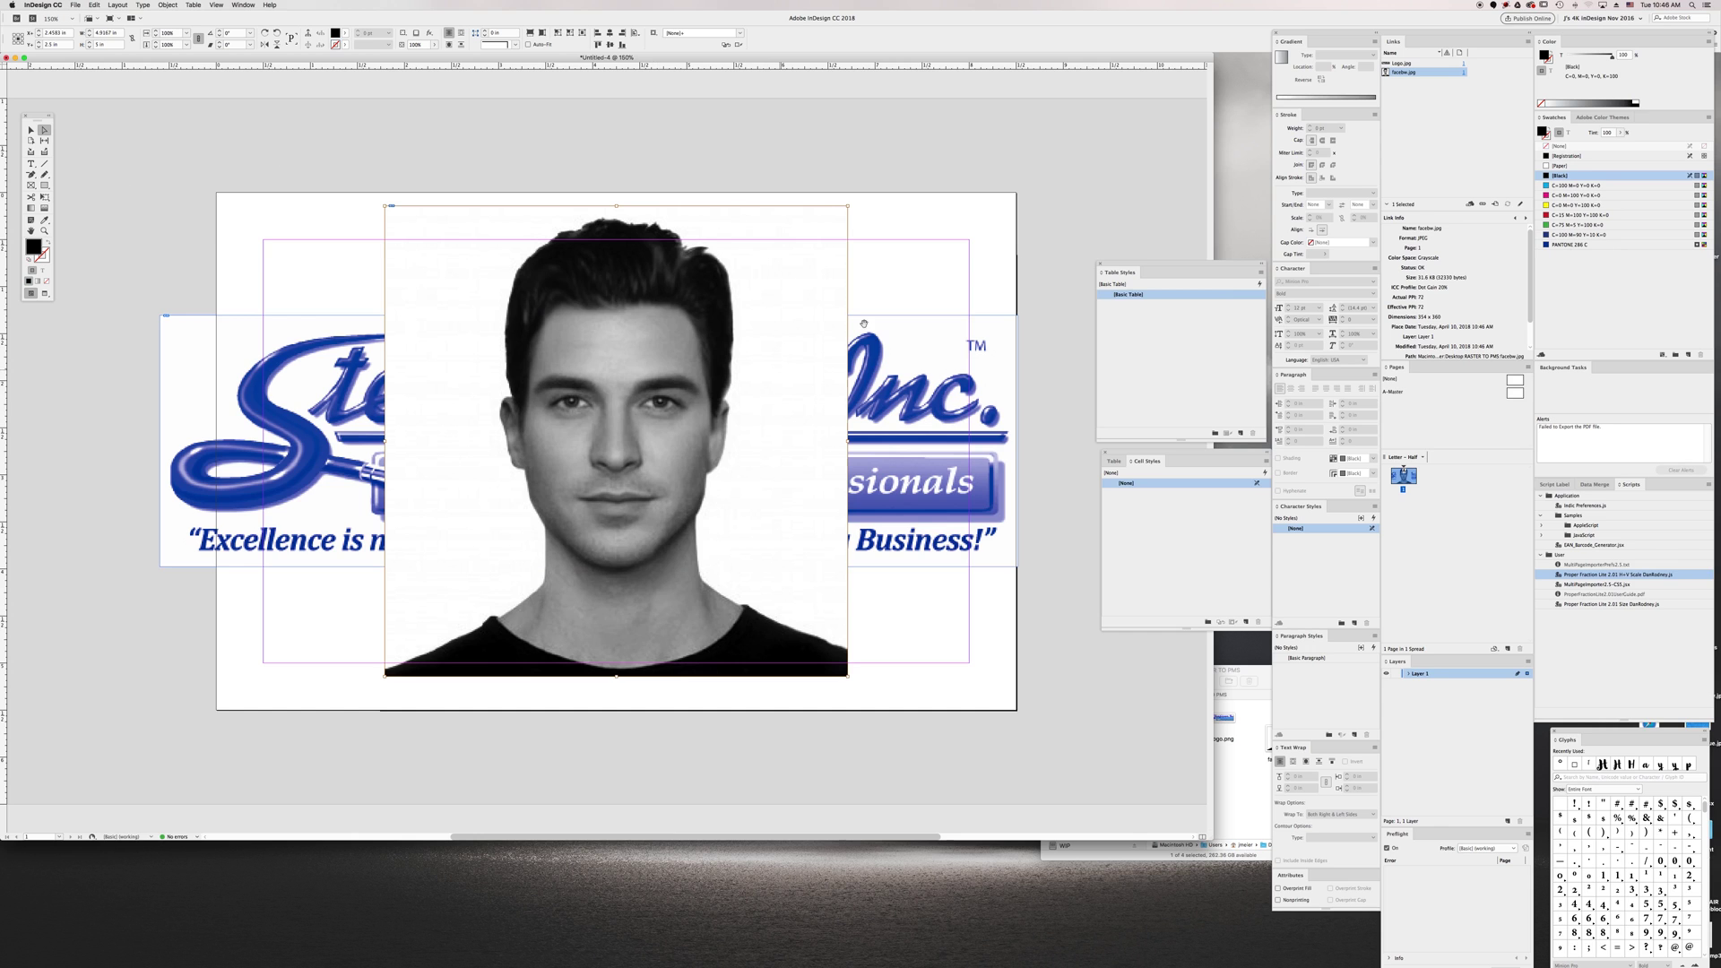
left_click(1556, 246)
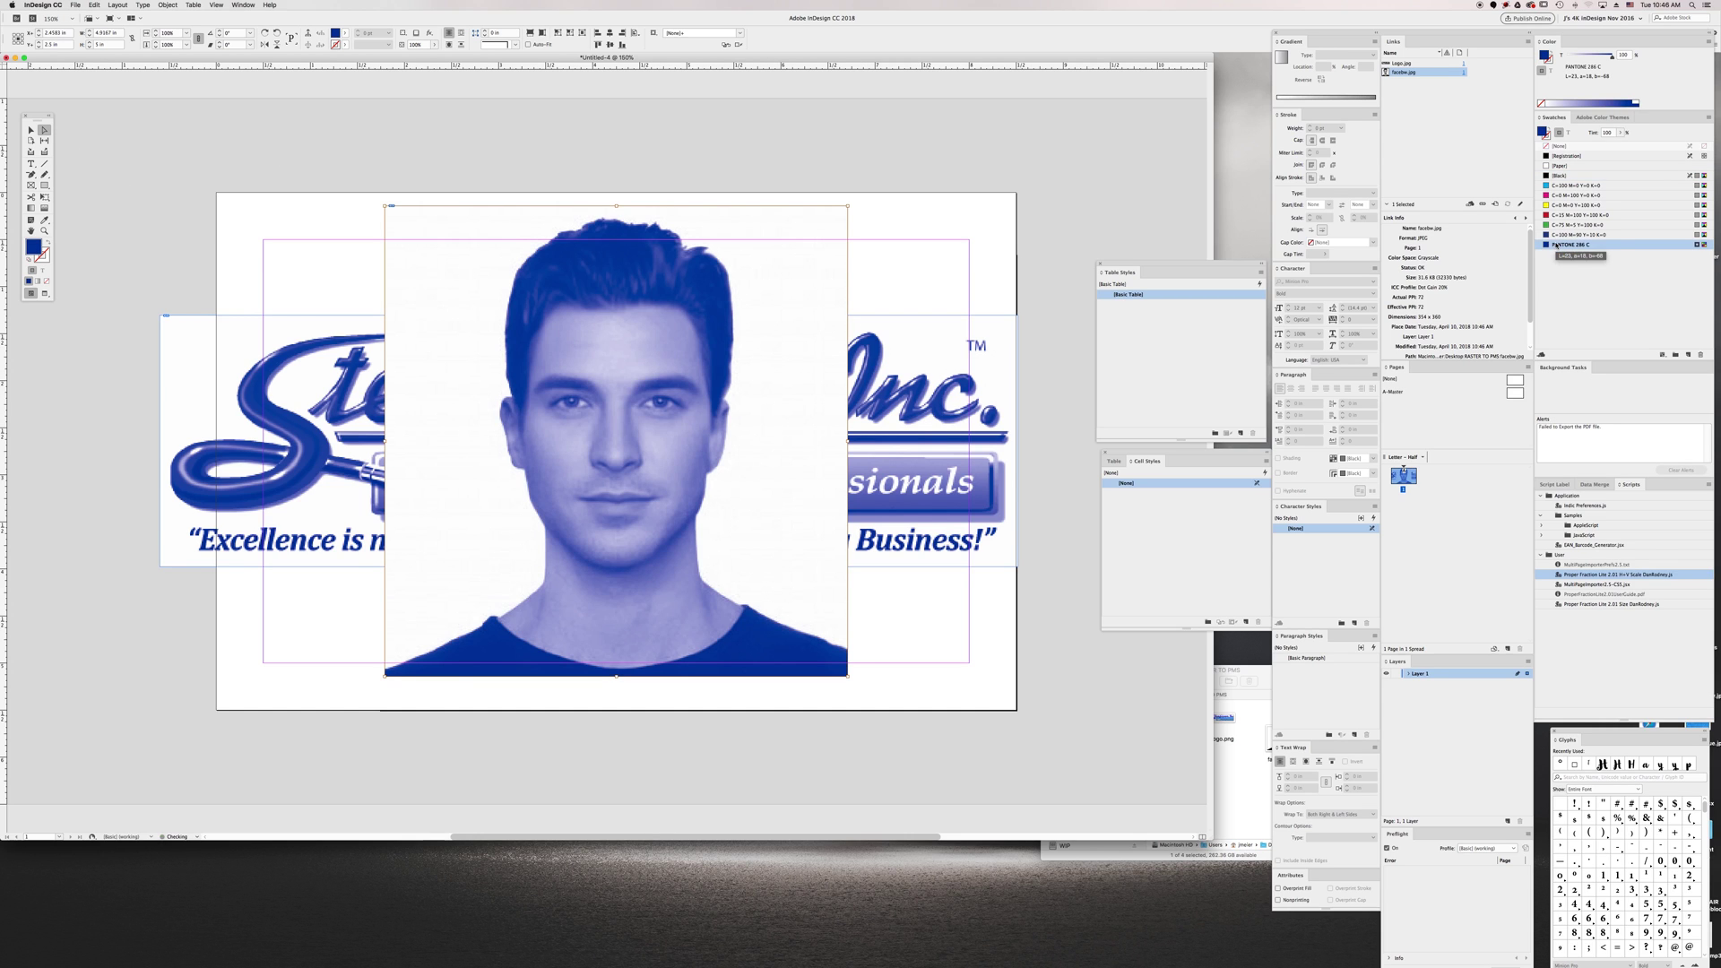
left_click(1564, 235)
left_click(1569, 225)
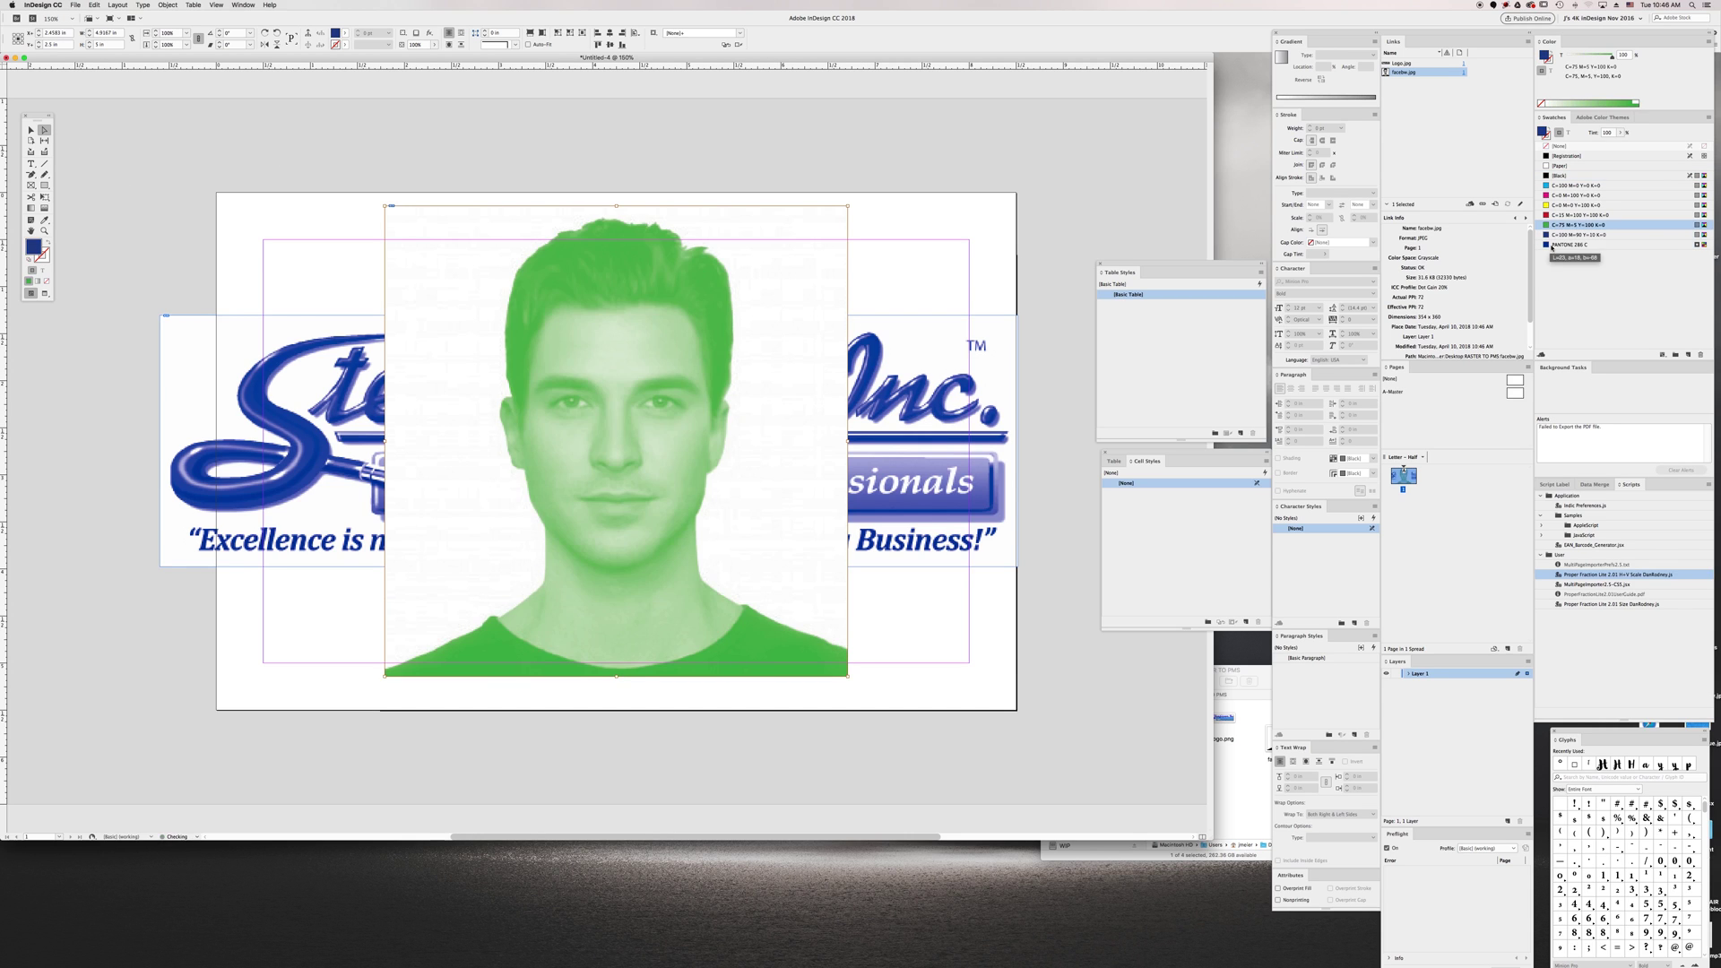
left_click(1569, 244)
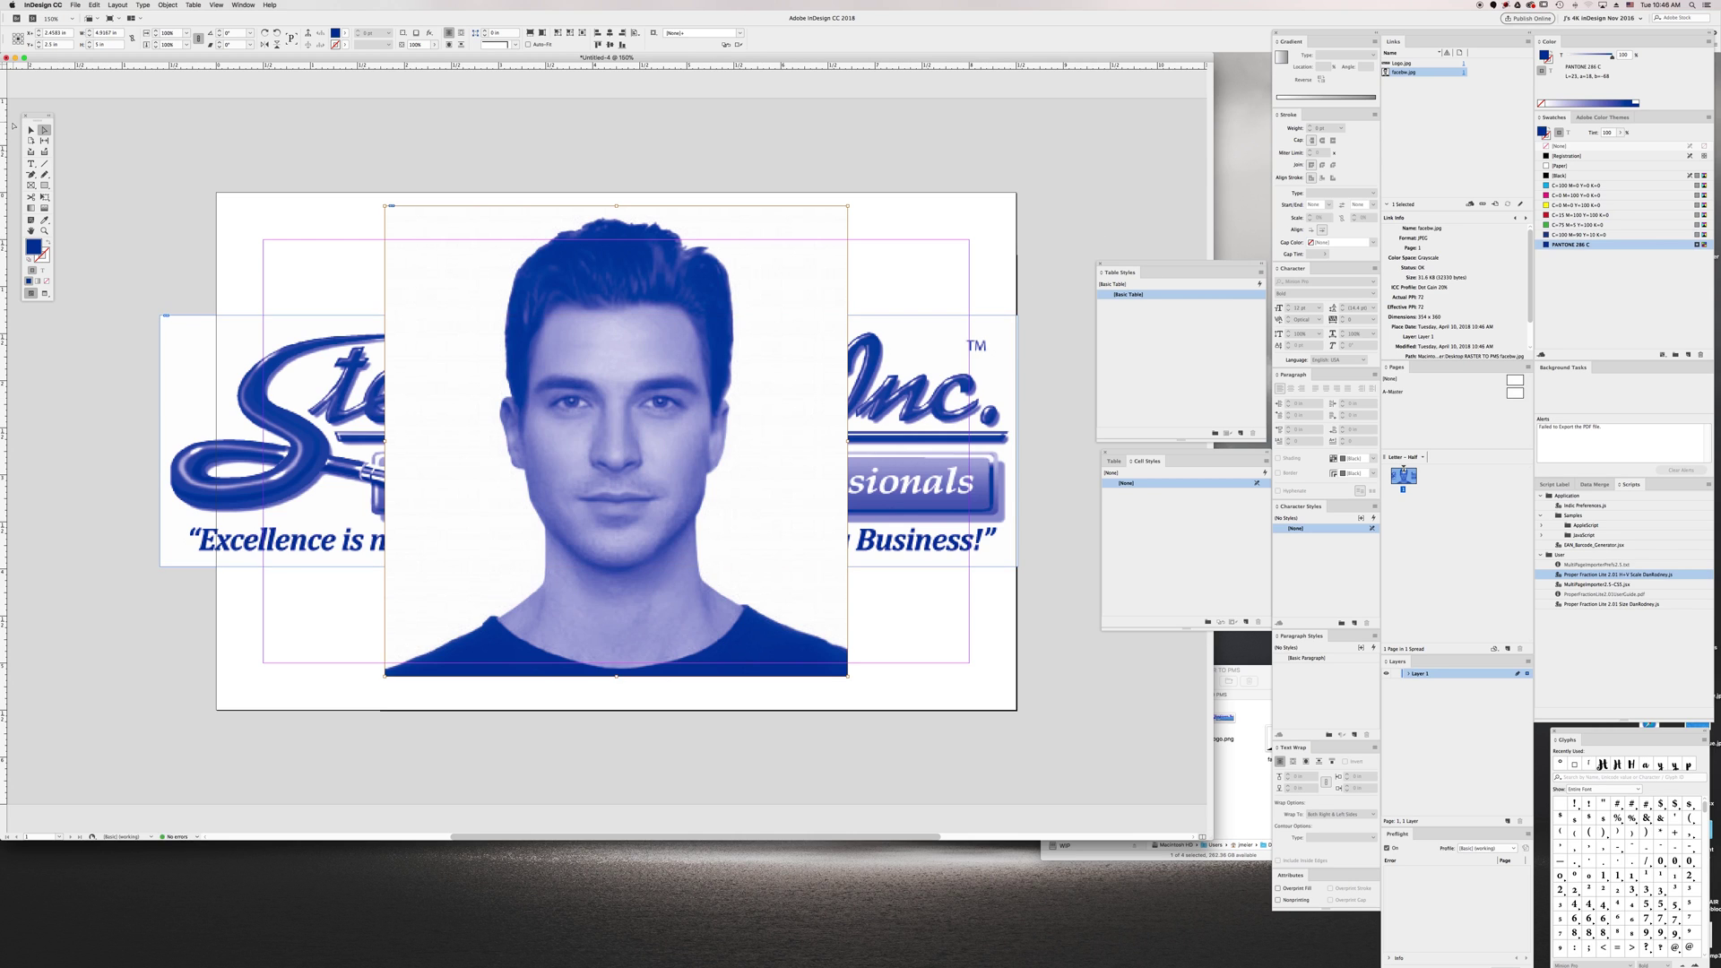
left_click(30, 130)
left_click(212, 154)
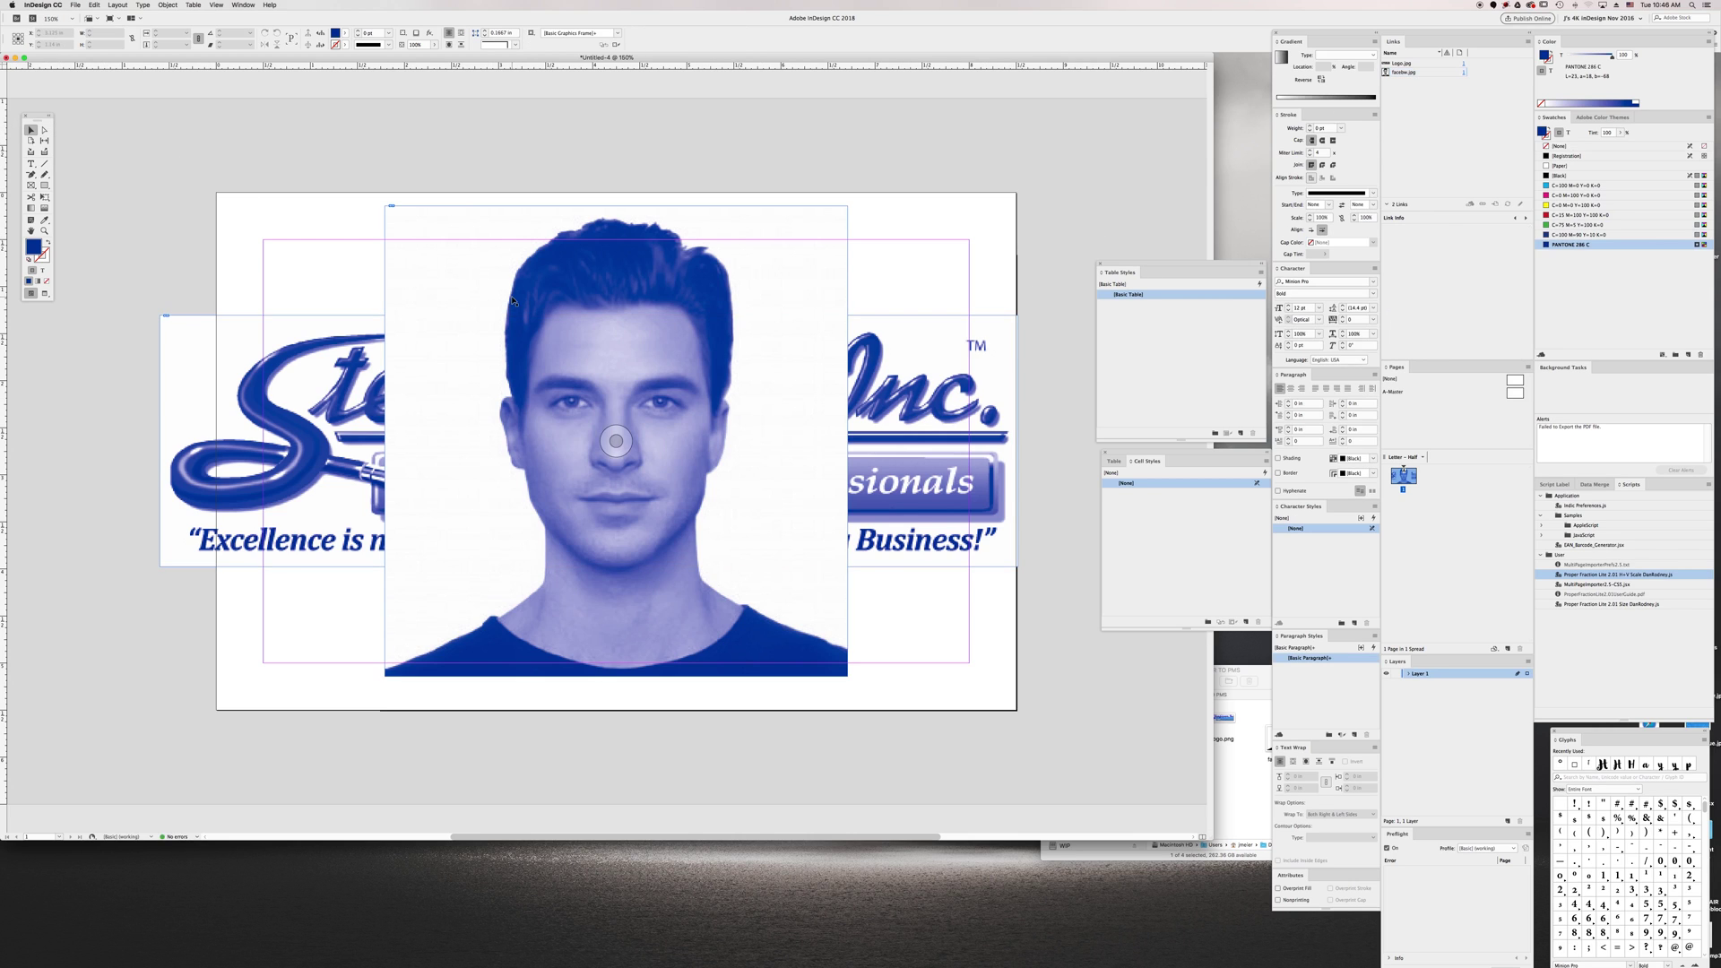
Drag the face photo toward the bottom right, then left to sit beneath the logo's centre
left_click_drag(562, 301, 731, 340)
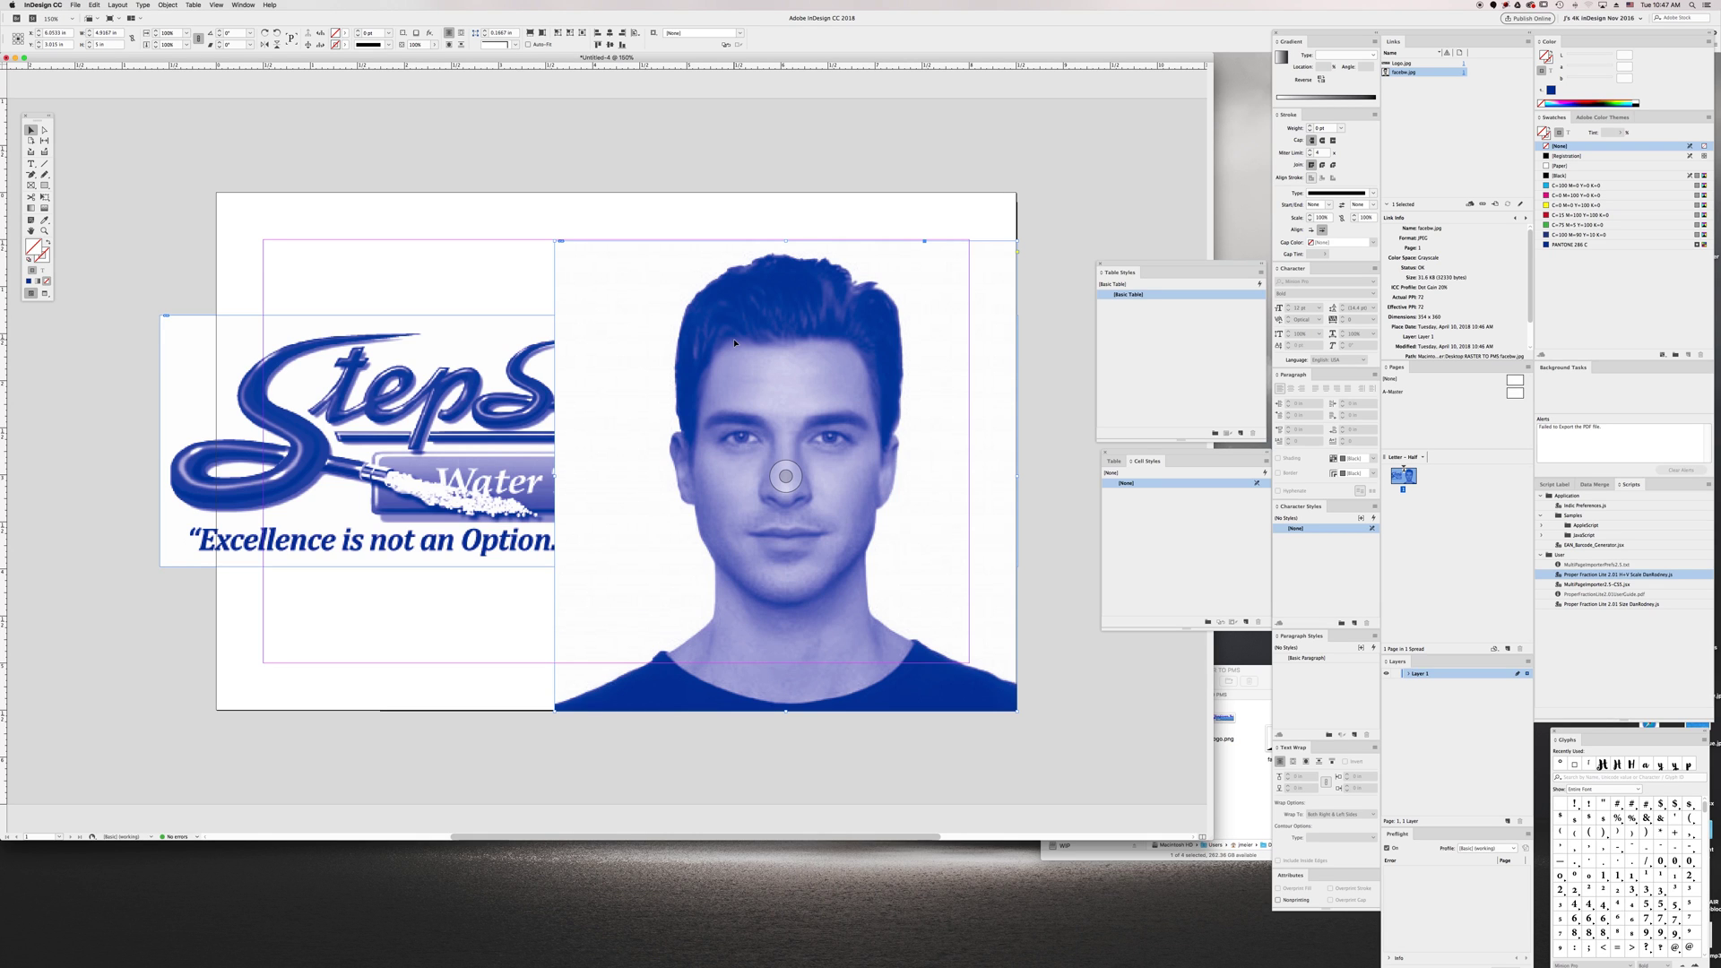
left_click_drag(785, 477, 599, 670)
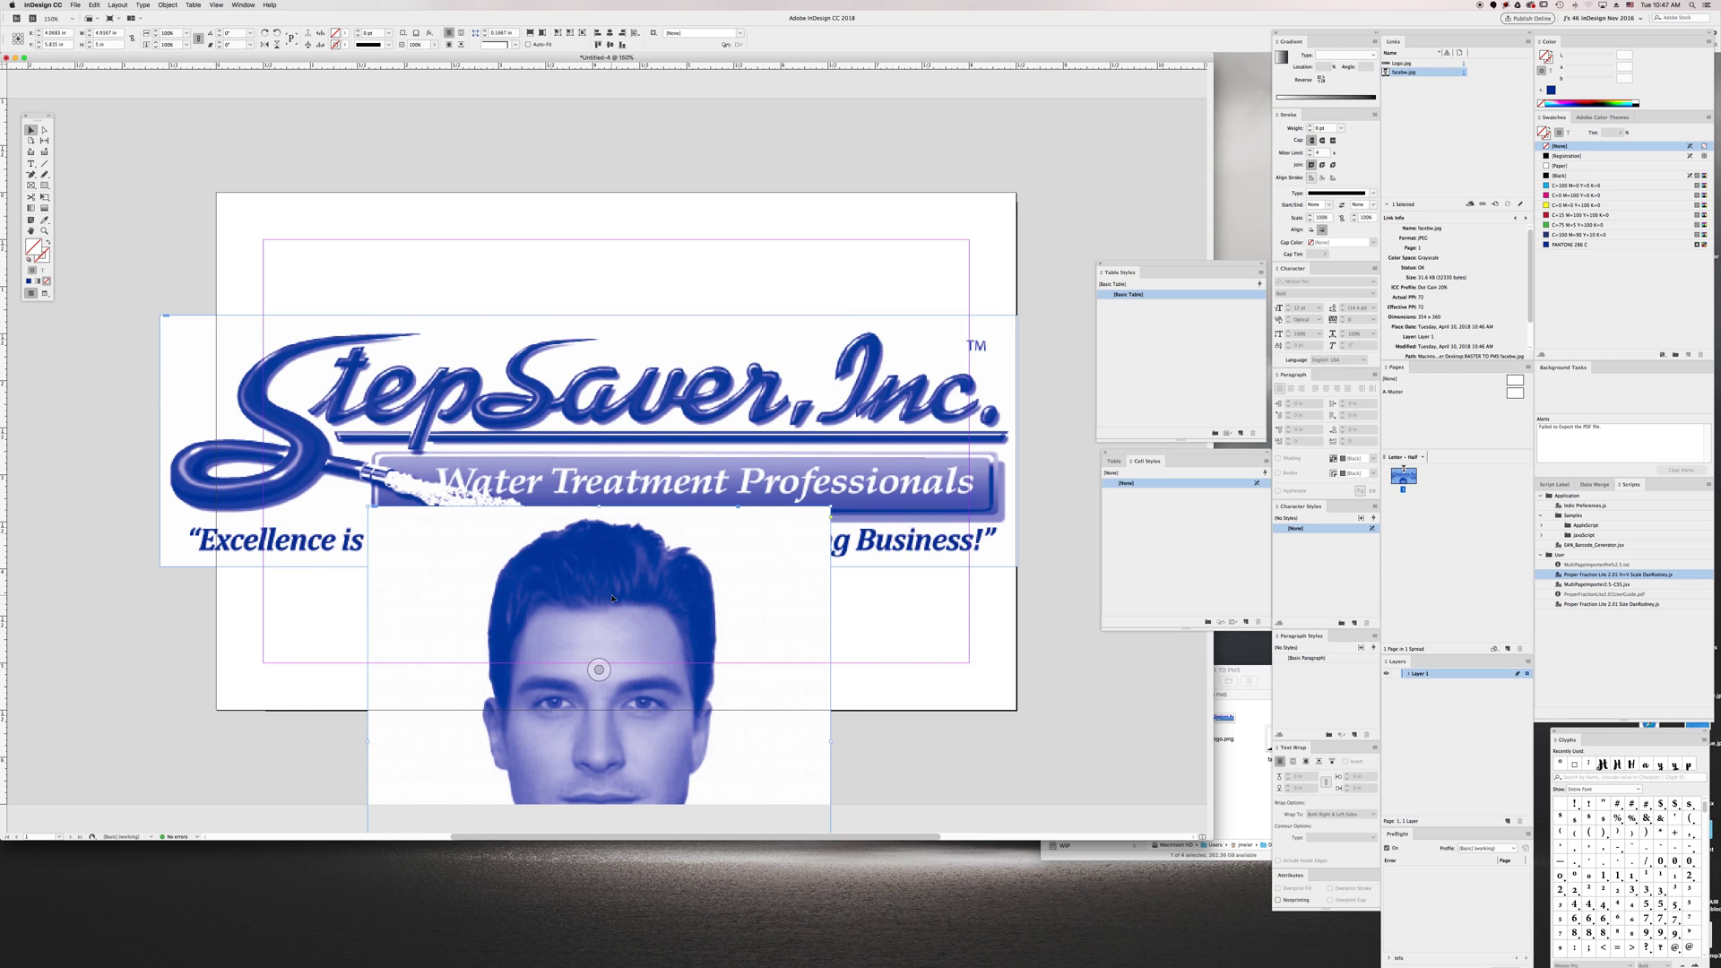